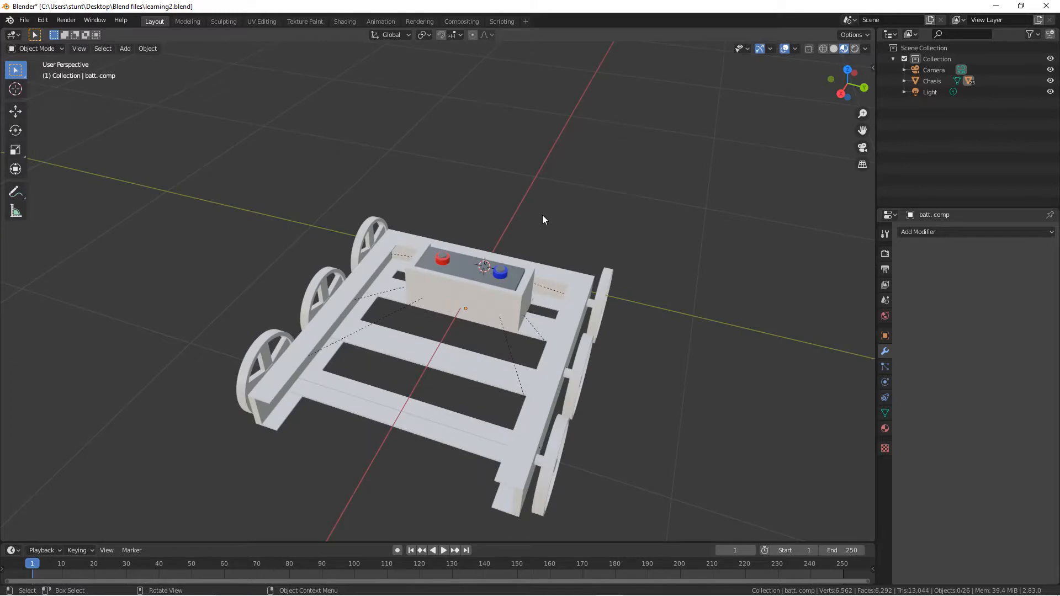
Step: Add a cube mesh to the chassis scene and isolate it in local view
scroll(523, 213, up, 5)
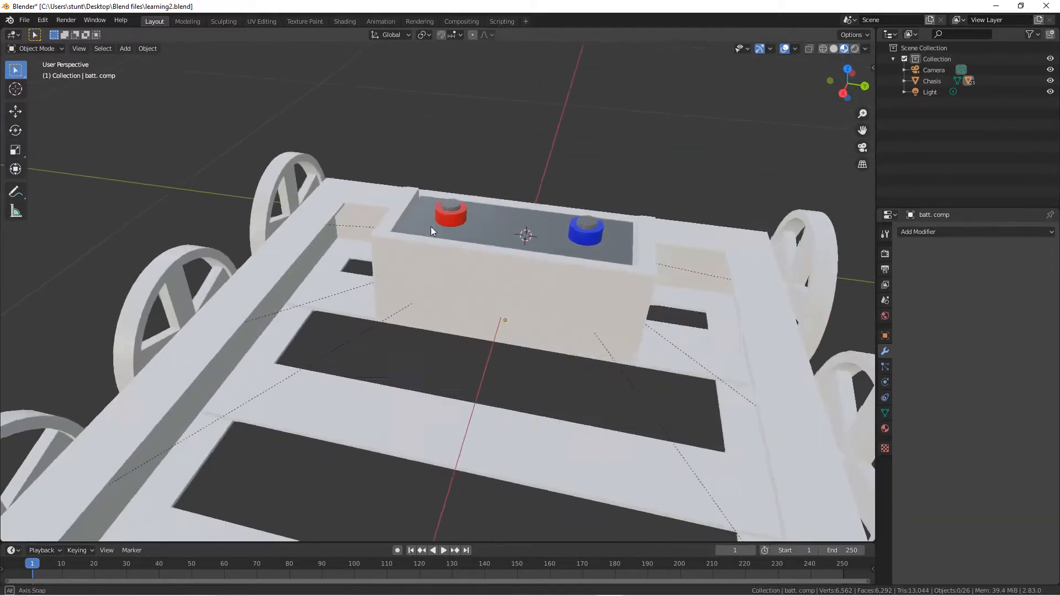
middle_drag(431, 226, 385, 228)
key(shift+a)
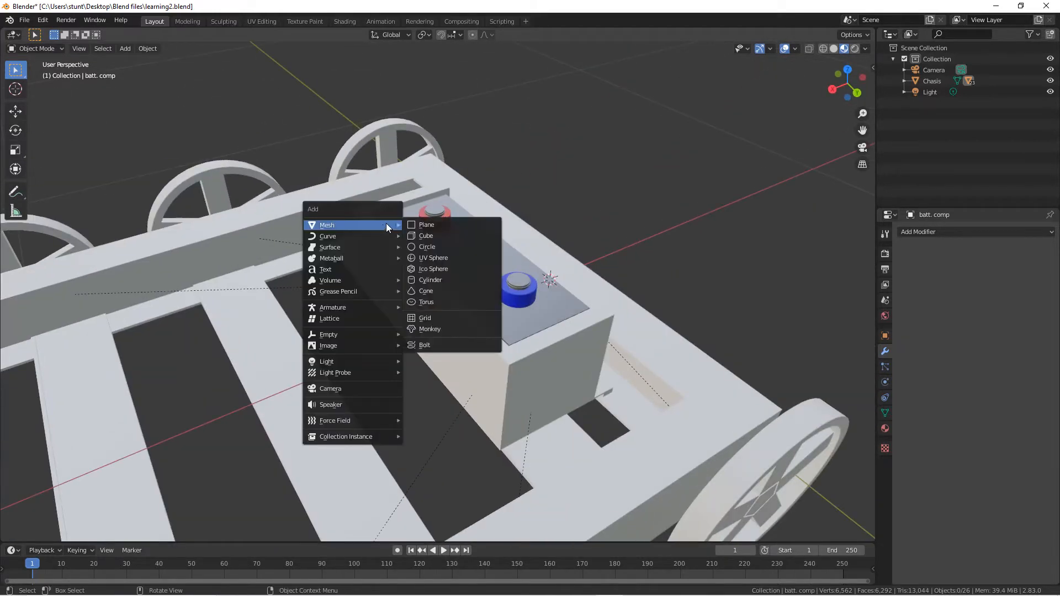
click(438, 234)
scroll(640, 233, down, 4)
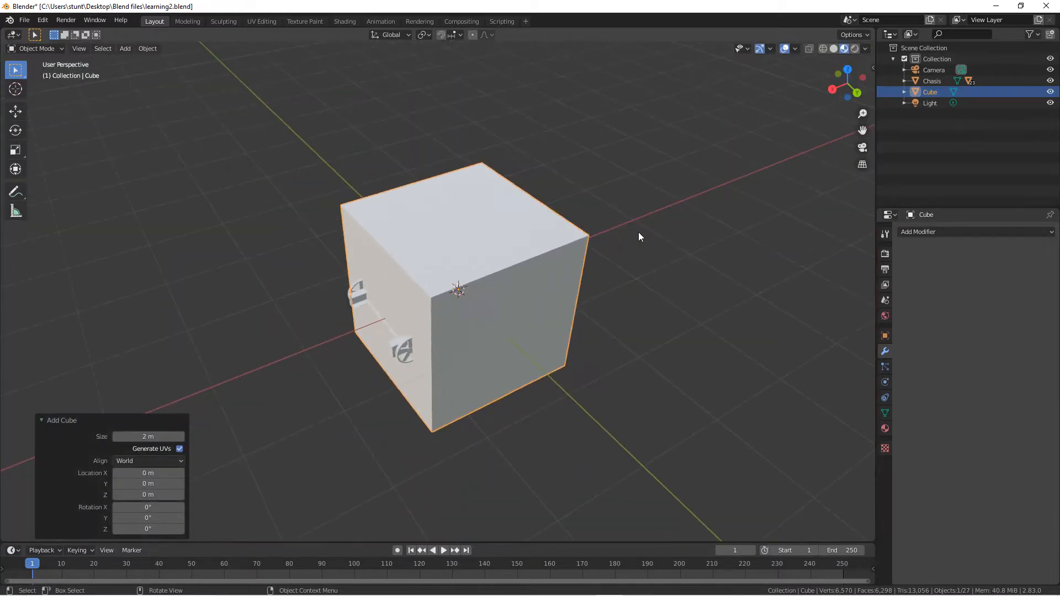
key(KP_Divide)
Step: Scale the cube on X and Y only, to about 0.035, making a thin upright post
scroll(644, 233, down, 4)
middle_drag(218, 91, 358, 111)
scroll(640, 202, up, 2)
middle_drag(644, 203, 662, 173)
key(s)
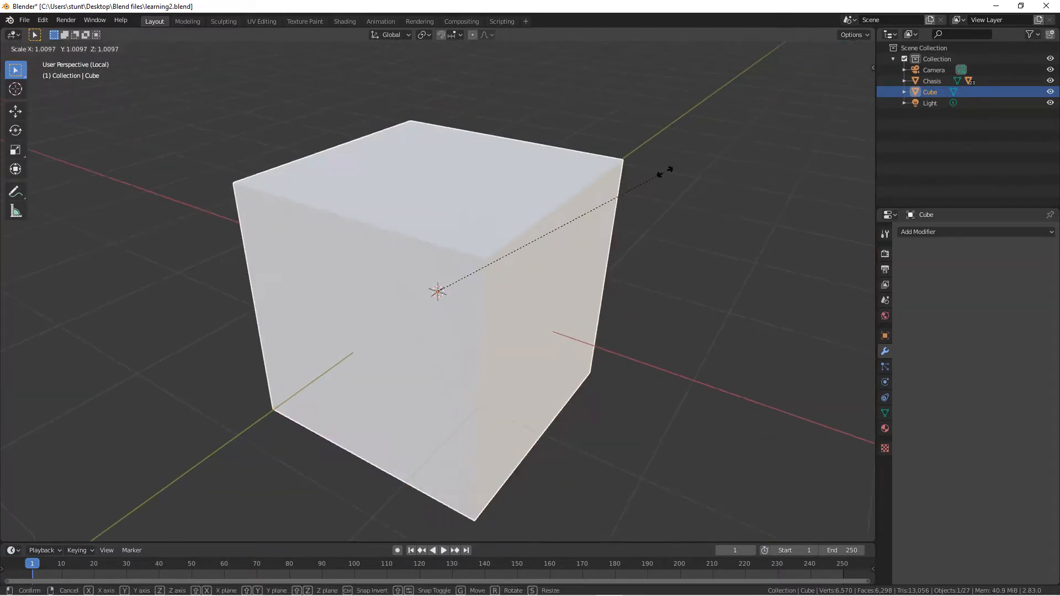
key(shift+z)
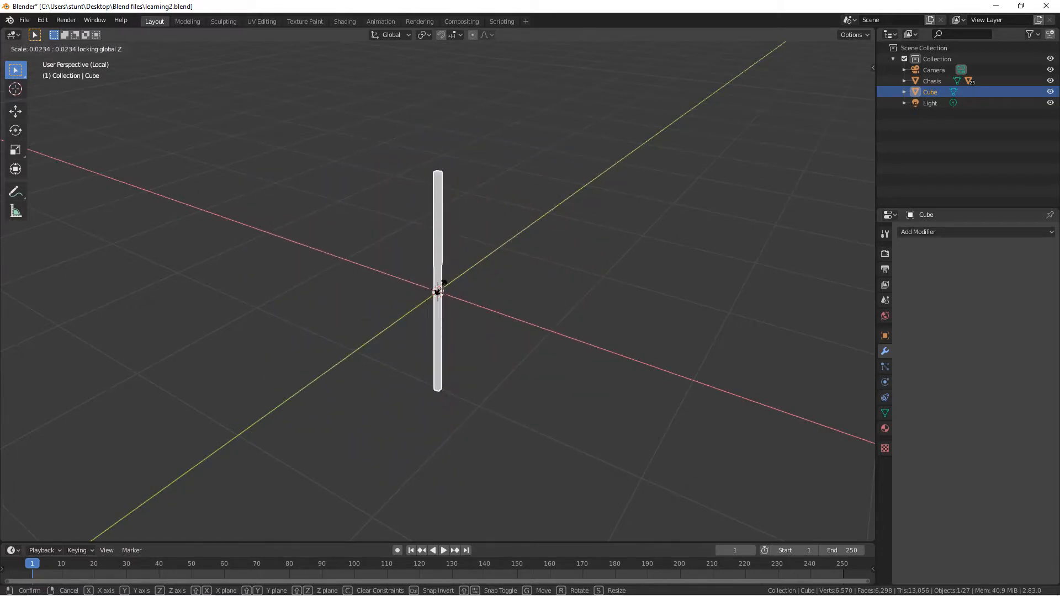
click(439, 287)
Step: Add an Array modifier to the post with a relative offset of 0 on X and -1 on Y
middle_drag(511, 218, 561, 346)
scroll(485, 237, up, 3)
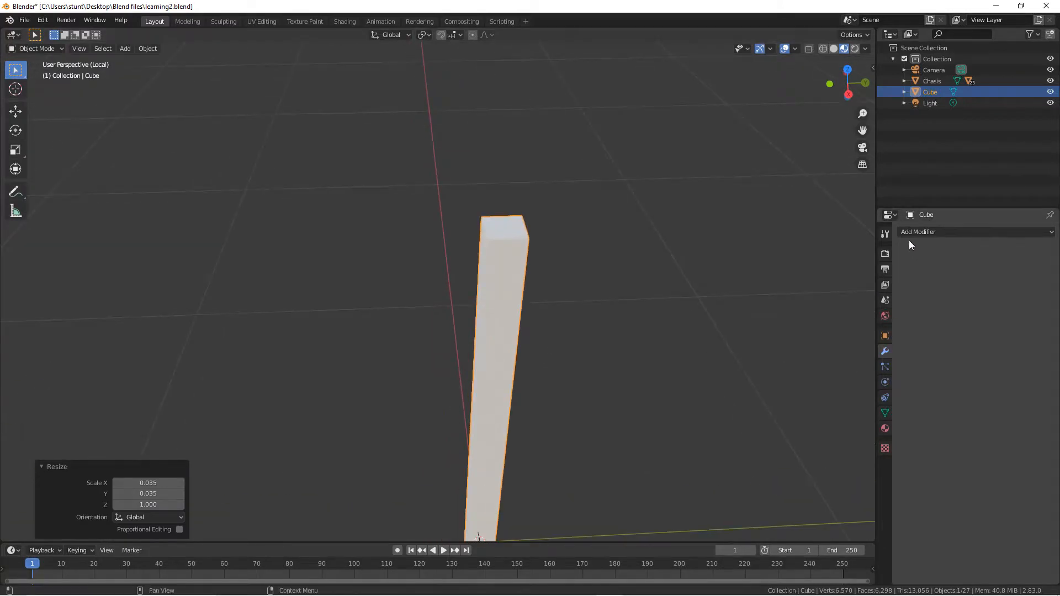
click(911, 232)
click(865, 252)
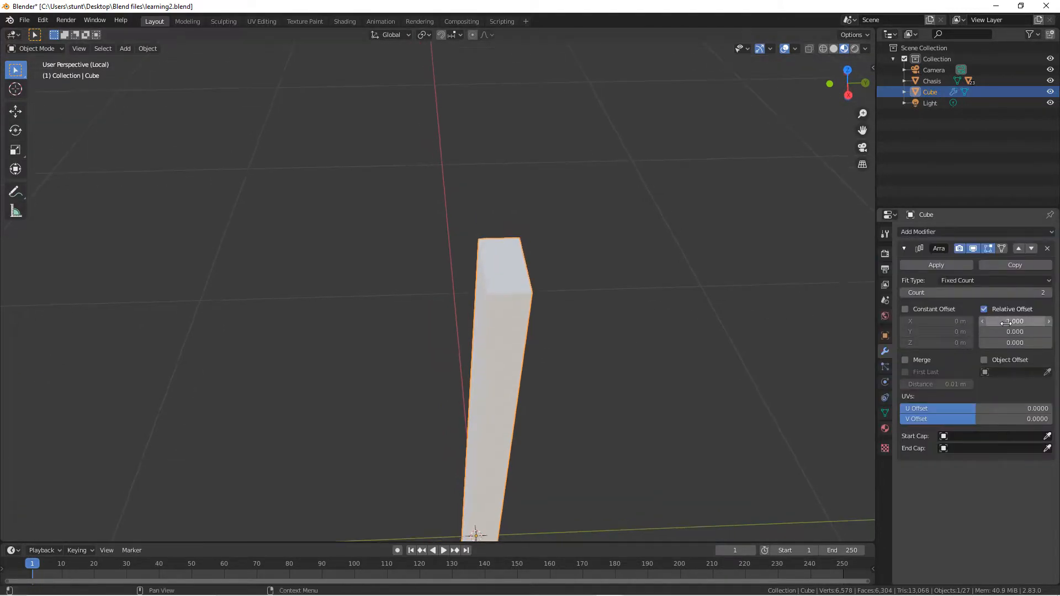
text(0)
key(Return)
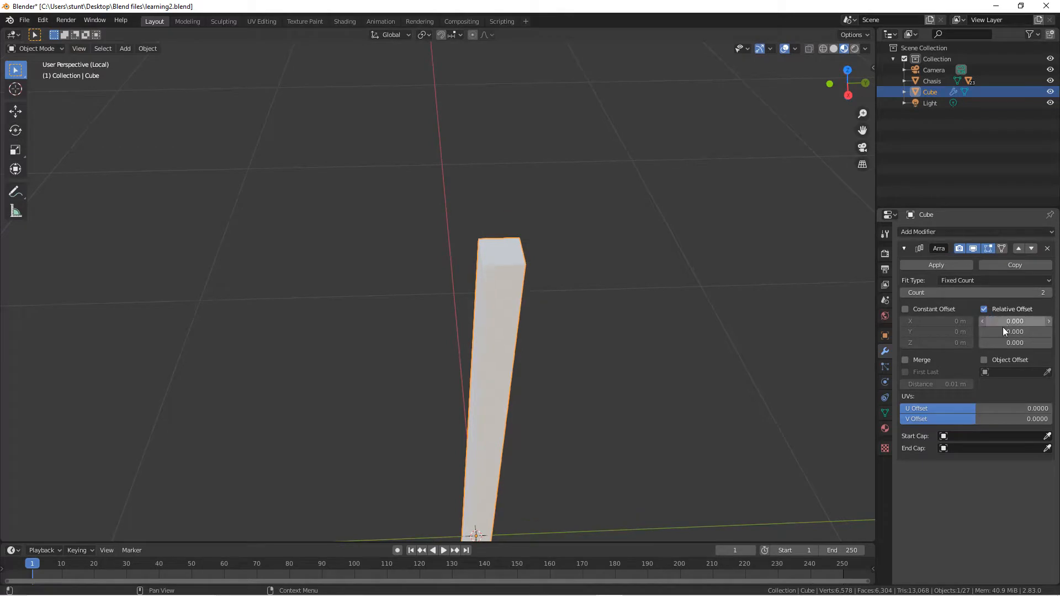
mouse_move(1014, 332)
mouse_down()
mouse_move(1037, 332)
mouse_move(982, 332)
mouse_move(1008, 332)
mouse_up()
scroll(654, 235, up, 5)
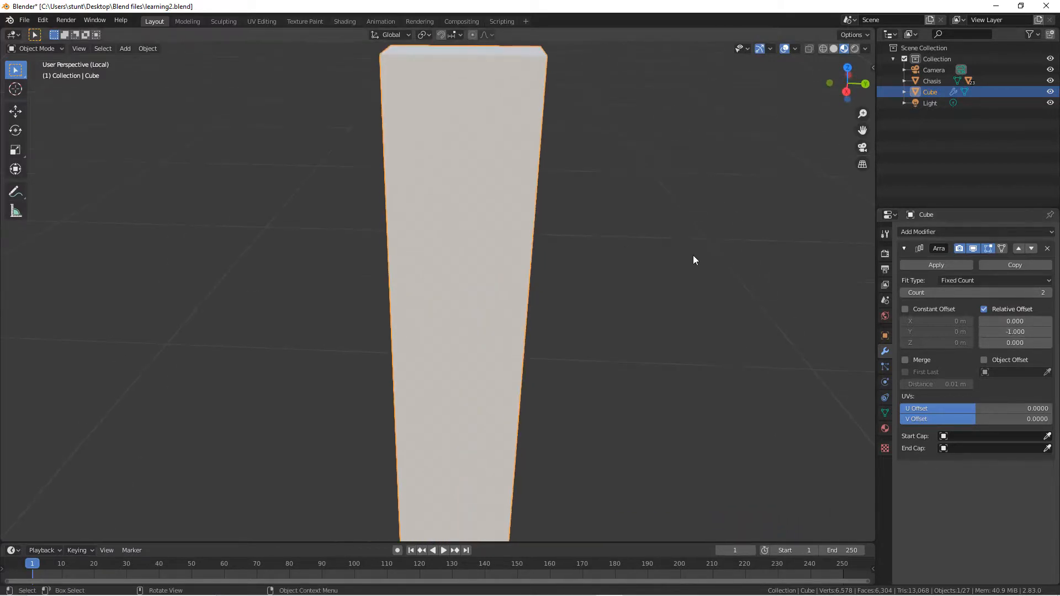
scroll(664, 294, down, 4)
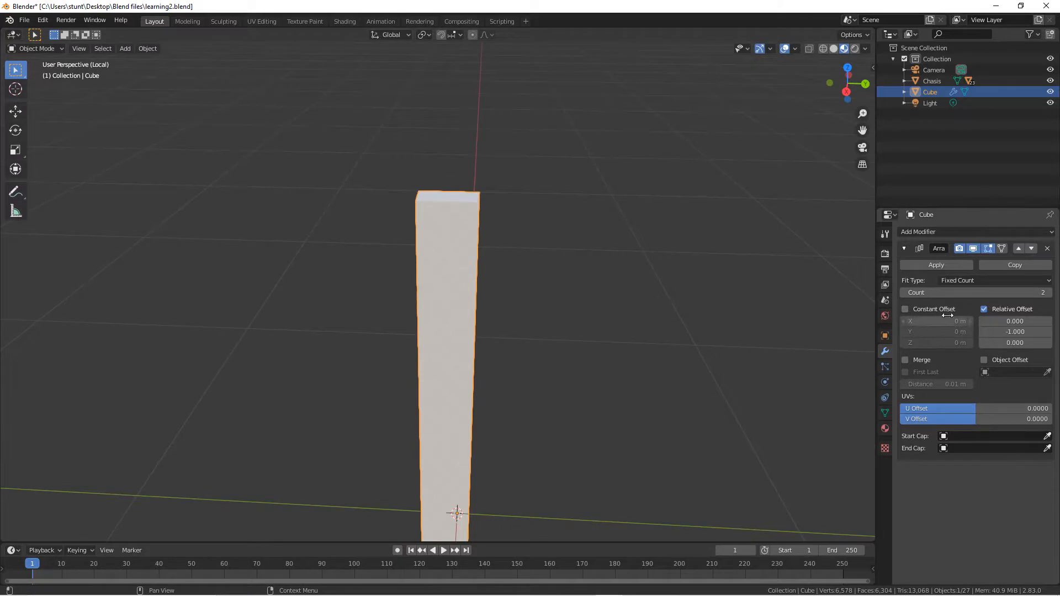
Step: Raise the array count to 12 and try out the relative offset on Y
mouse_move(1028, 330)
mouse_down()
mouse_move(988, 330)
mouse_move(1029, 325)
mouse_up()
drag(989, 293, 1021, 292)
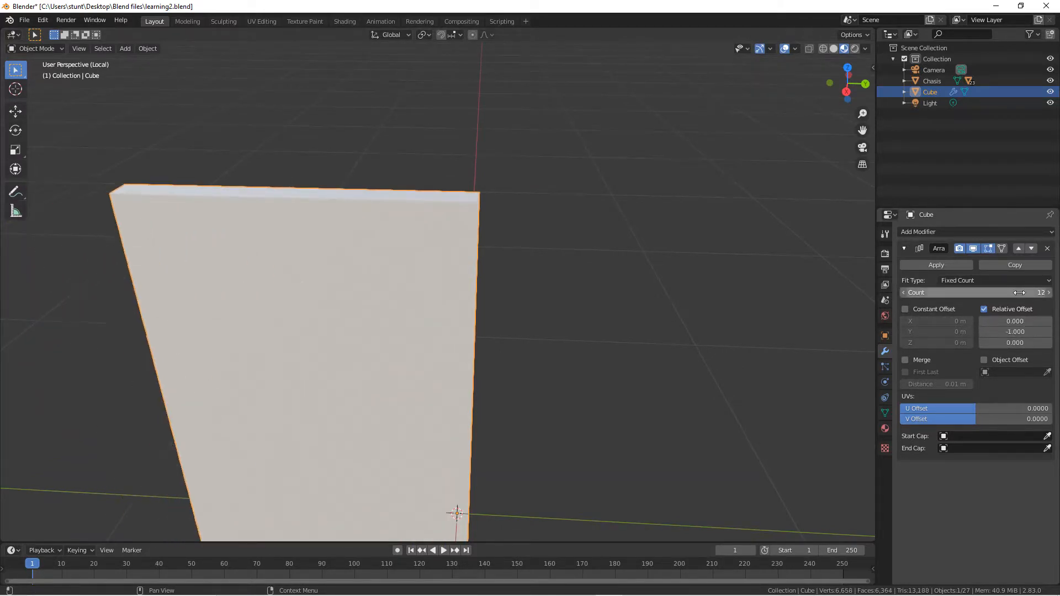
scroll(795, 298, down, 4)
mouse_move(1001, 329)
mouse_down()
mouse_move(967, 329)
mouse_move(1020, 332)
mouse_up()
scroll(694, 287, up, 3)
scroll(706, 325, down, 4)
Step: Set the array count to 3 and apply the Array modifier
click(1027, 294)
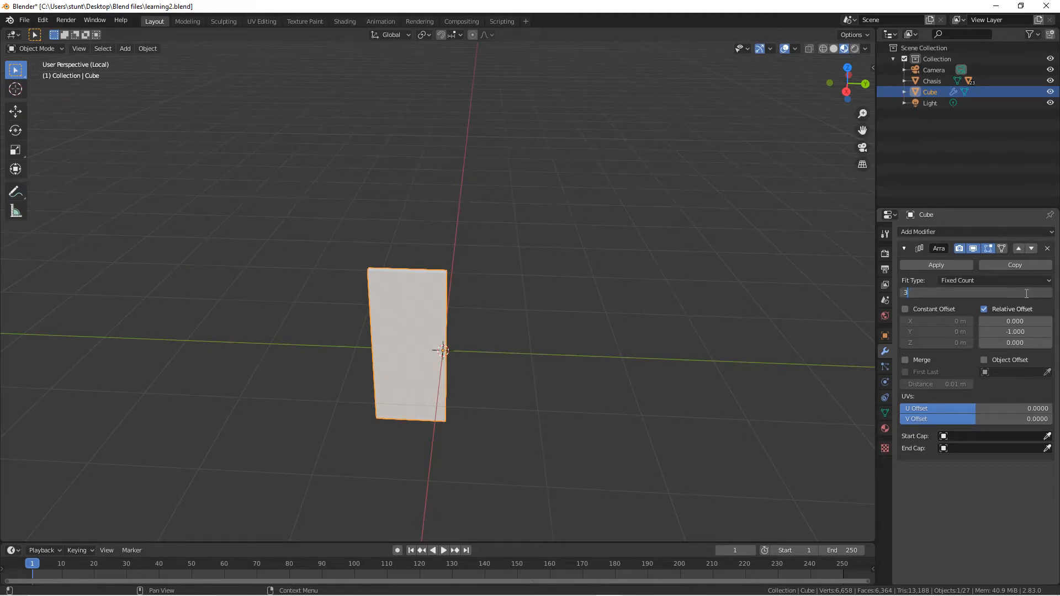
key(Return)
scroll(576, 276, up, 5)
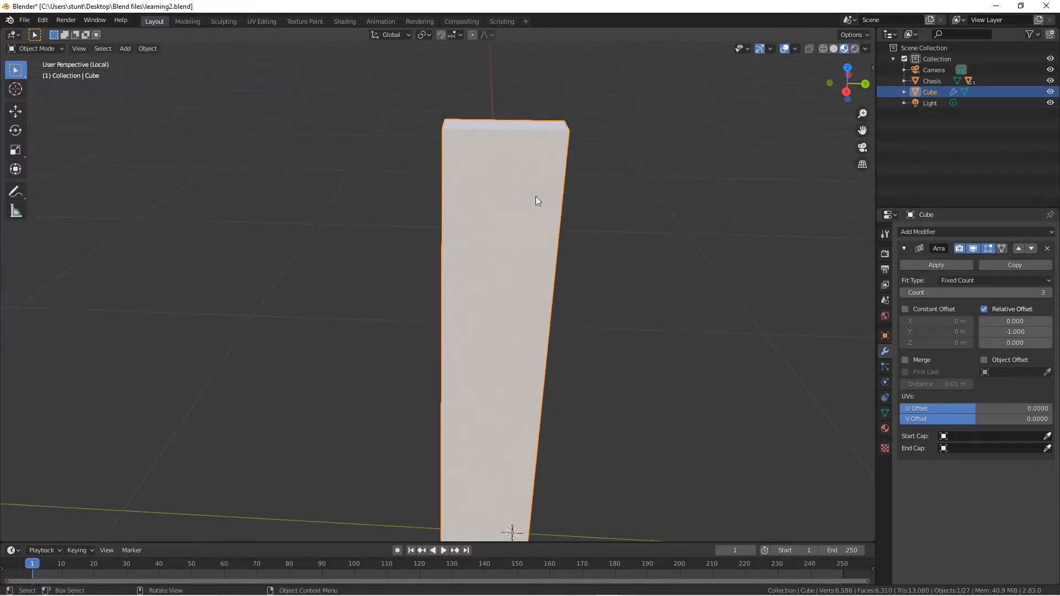
middle_drag(517, 197, 522, 213)
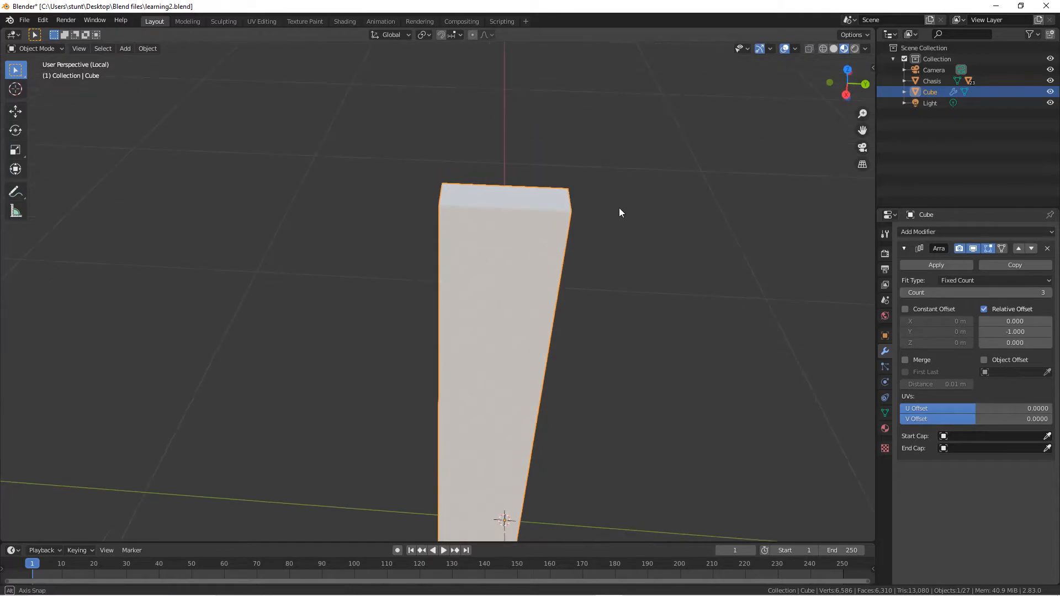
click(935, 265)
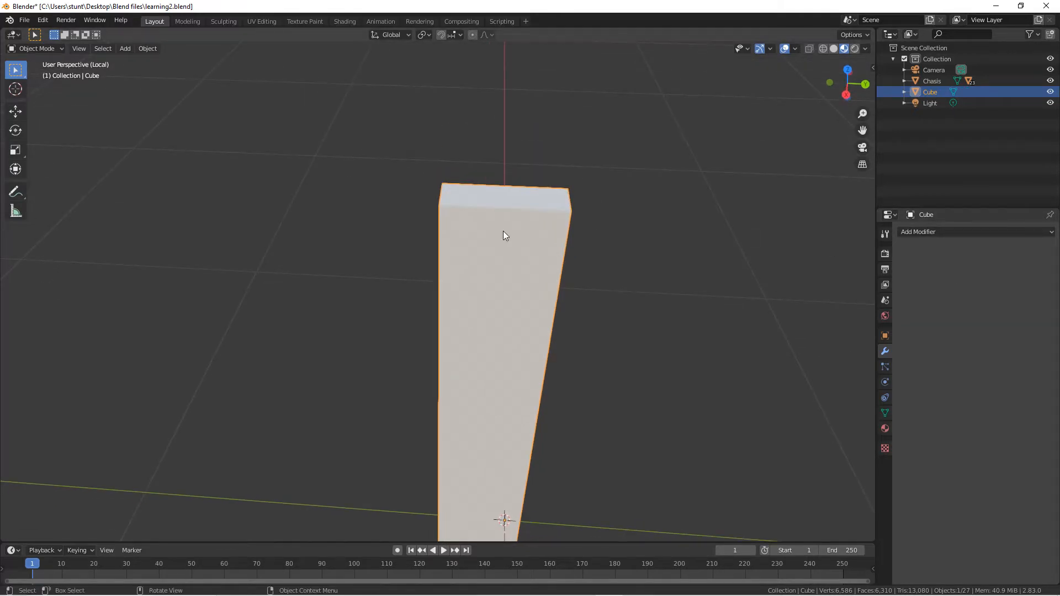
Step: Try moving the top face of the outermost arrayed bar downward along Z in Edit Mode
key(Tab)
click(460, 195)
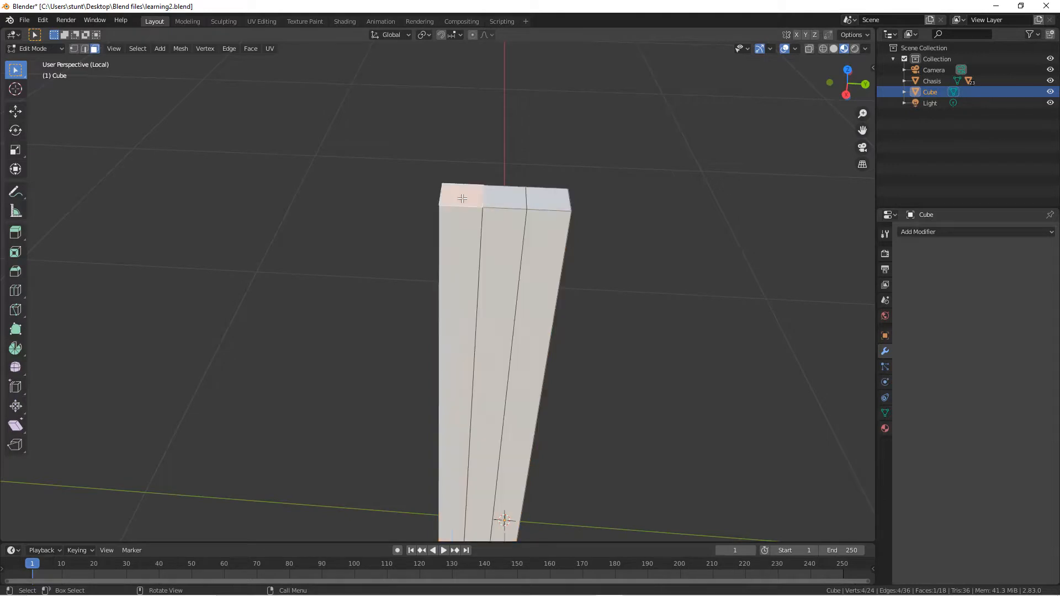
key(g)
key(z)
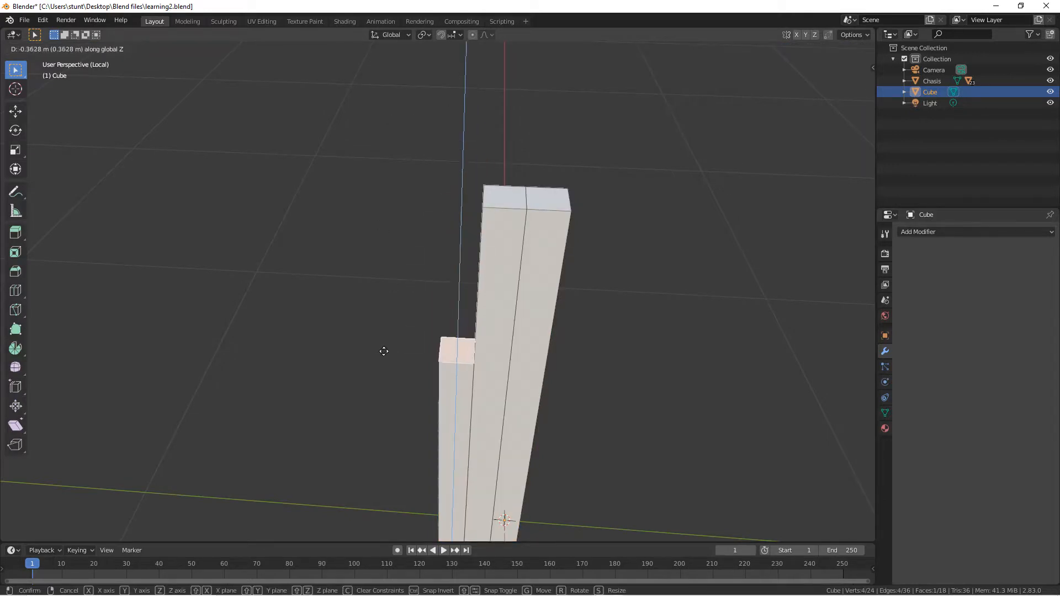
key(Escape)
key(Tab)
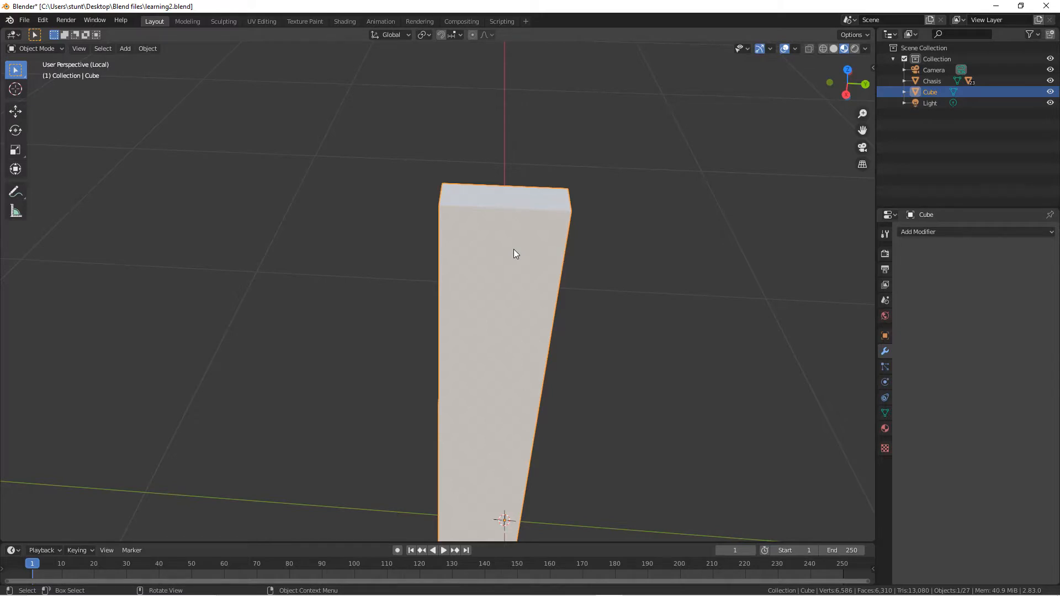
Step: Separate the whole arrayed mesh into individual objects by loose parts and return to Object Mode
middle_drag(514, 253, 580, 297)
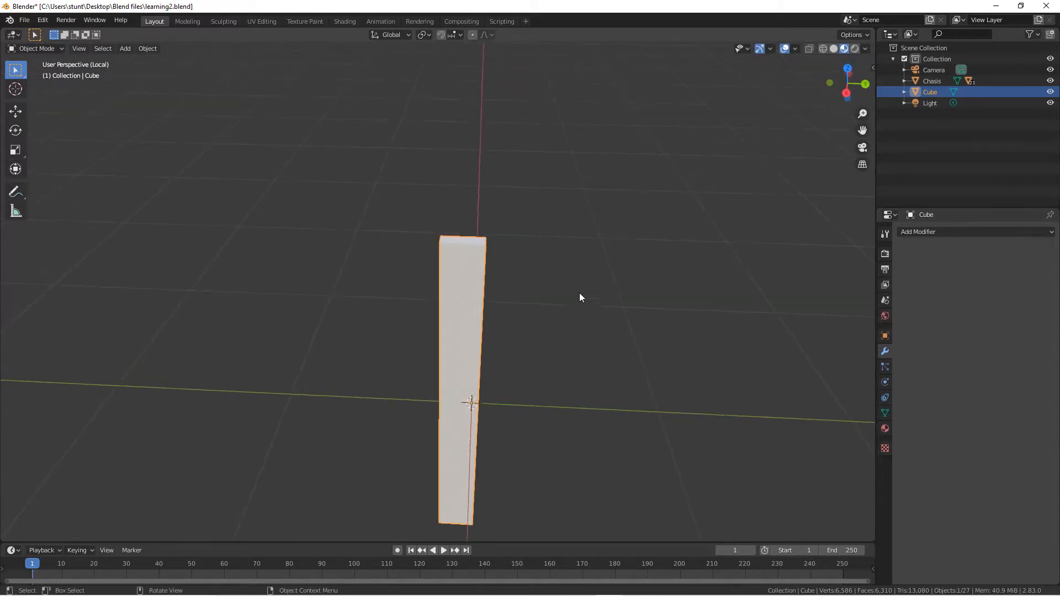
key(Tab)
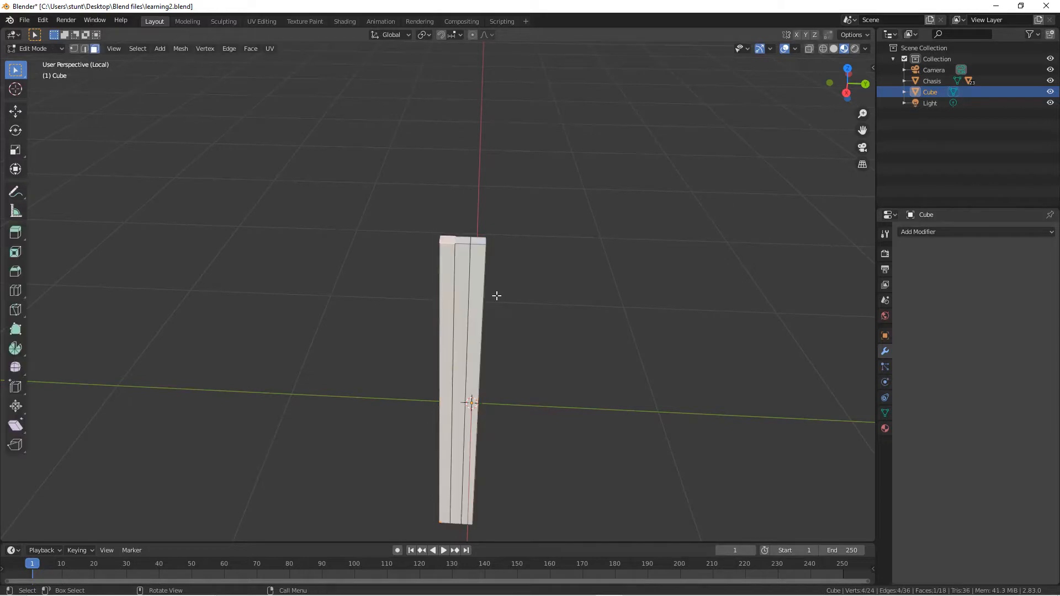
scroll(497, 295, up, 3)
key(a)
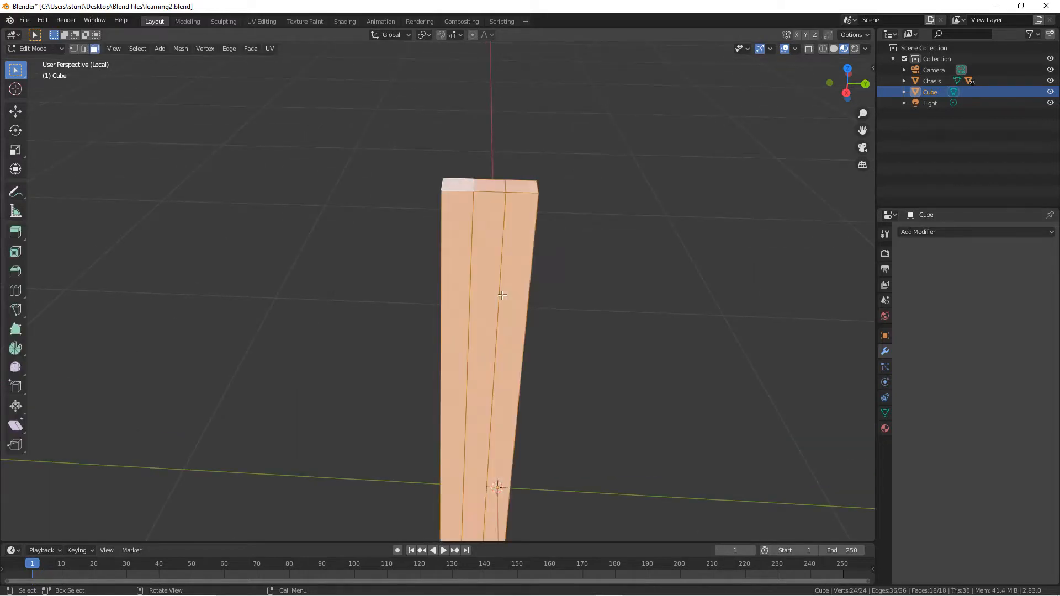
key(p)
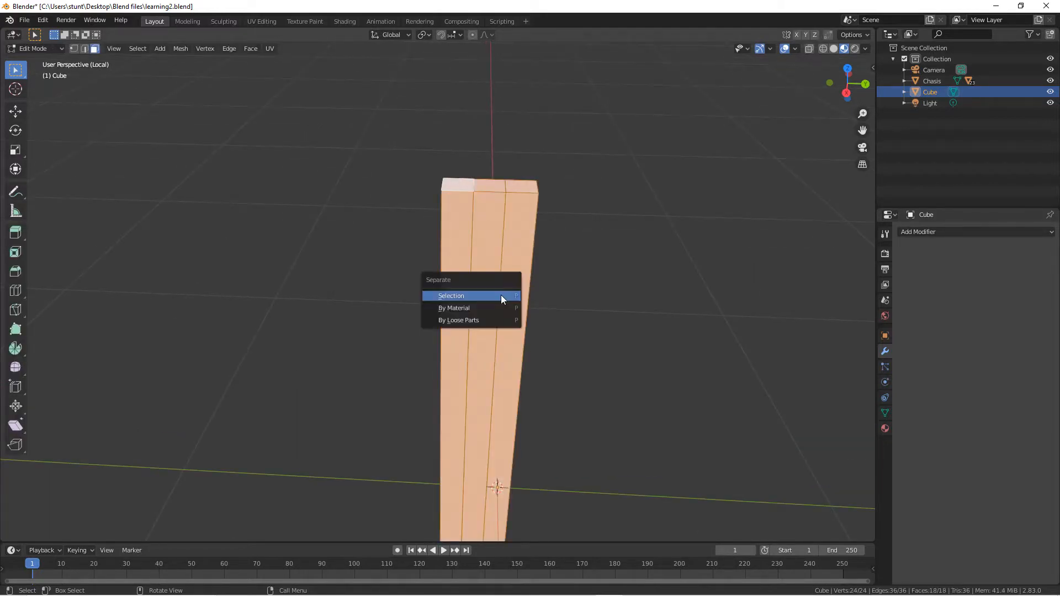
click(485, 317)
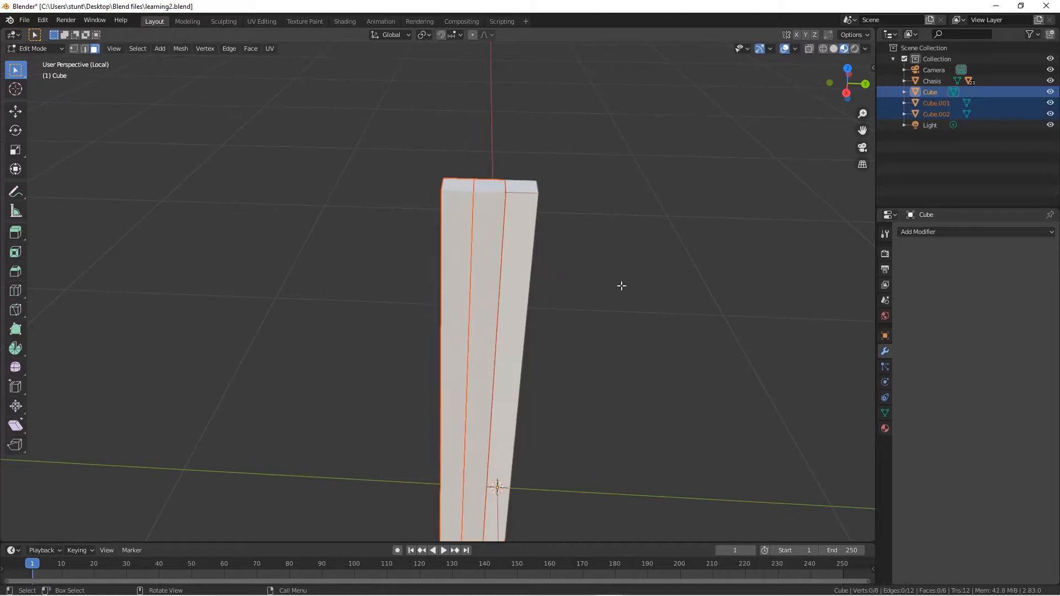
key(Tab)
Step: Check the separated bars by selecting them individually and inspecting the outermost one in Edit Mode
click(511, 236)
click(512, 233)
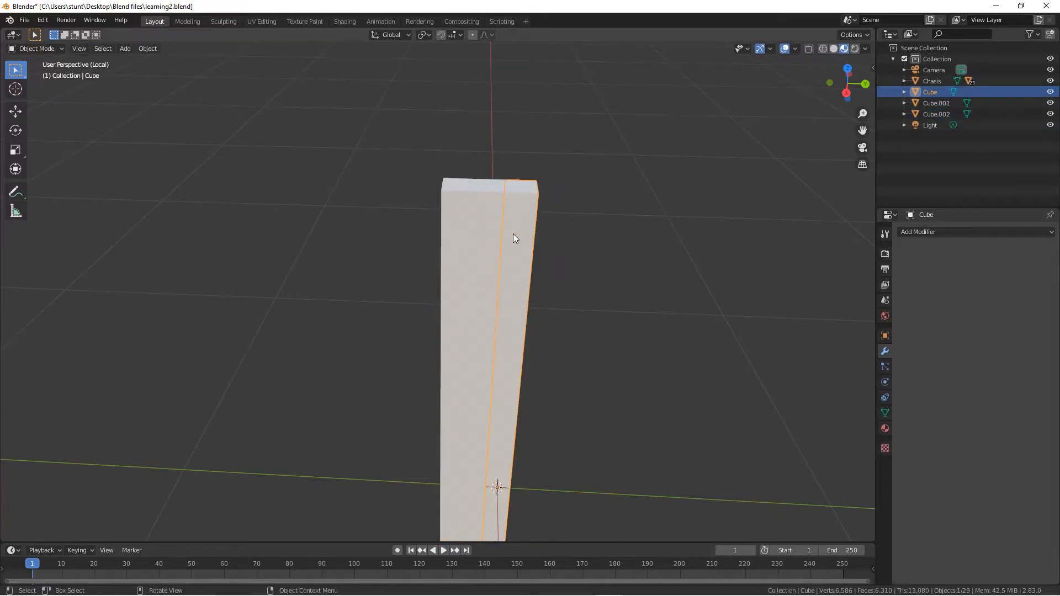
key(g)
click(495, 233)
click(510, 218)
click(446, 216)
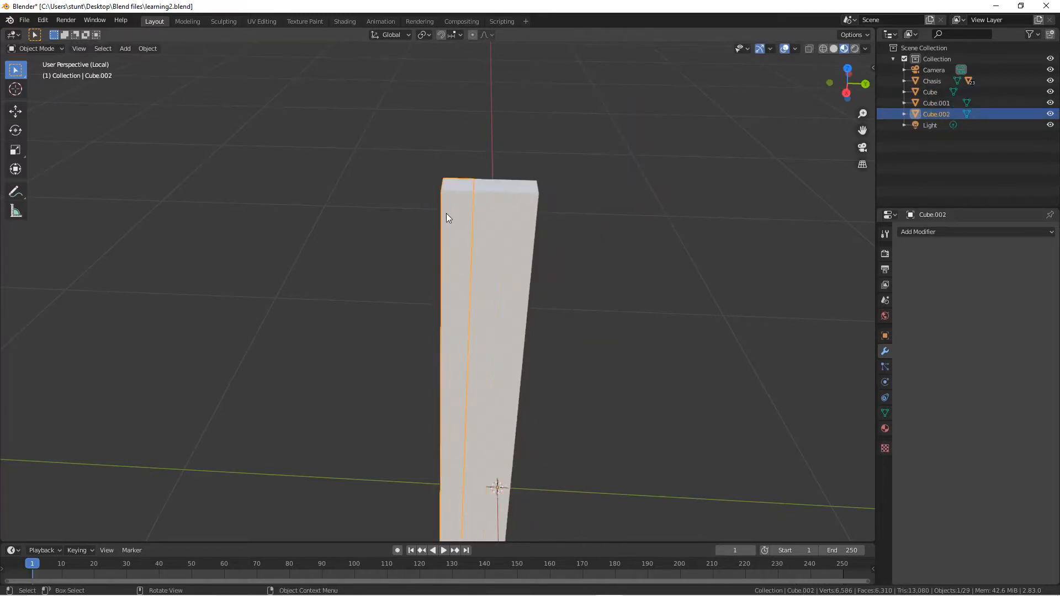
key(Tab)
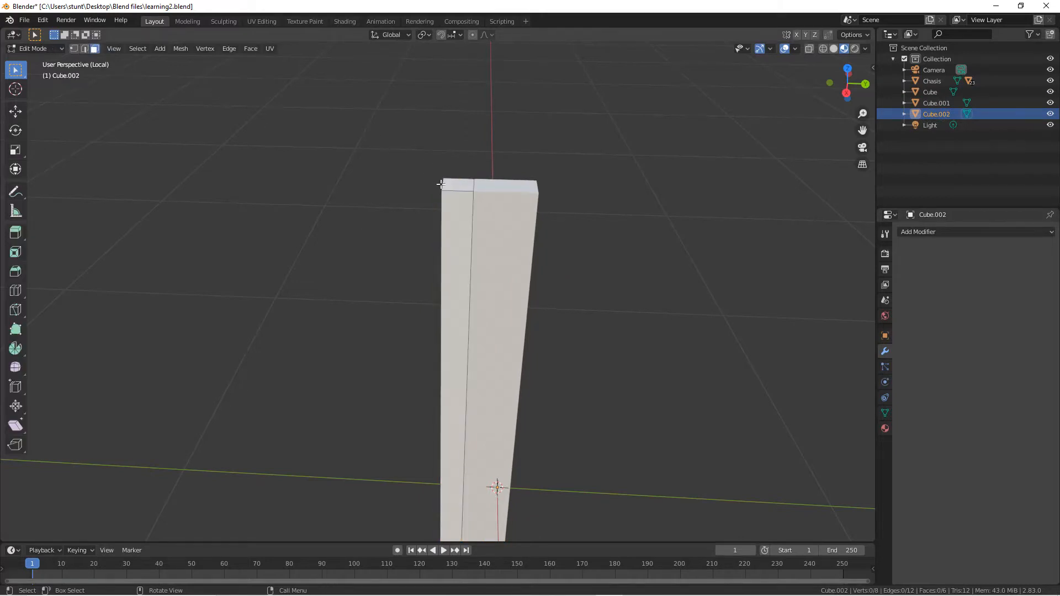
middle_drag(445, 189, 407, 180)
key(Tab)
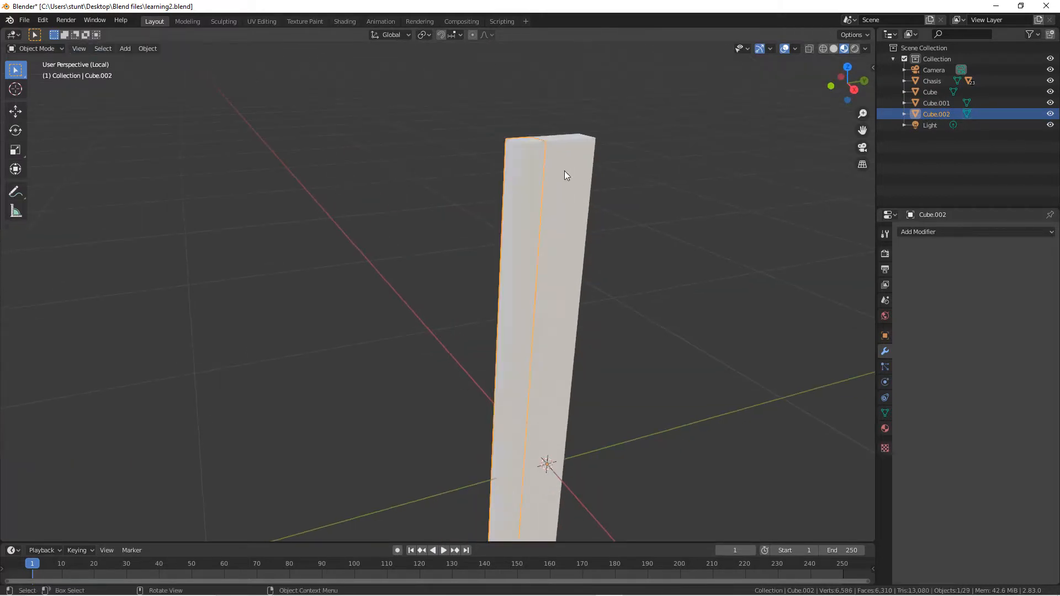
middle_drag(563, 173, 562, 213)
click(399, 211)
click(378, 194)
Step: Parent the outer bar Cube.002 to the middle bar Cube.001 with the Object option
middle_drag(378, 193, 434, 199)
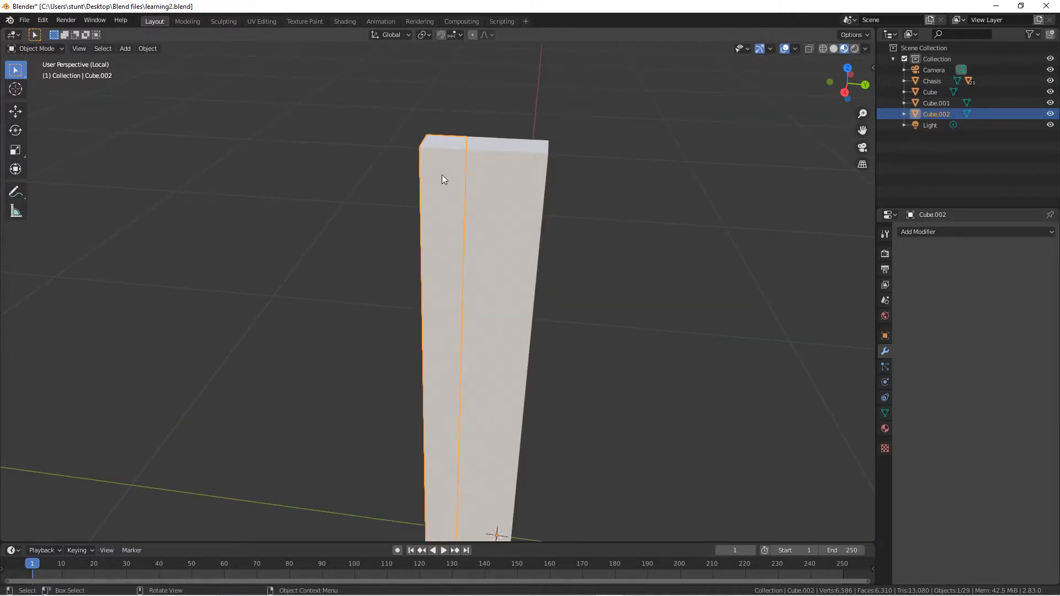
shift+click(495, 158)
right_click(489, 185)
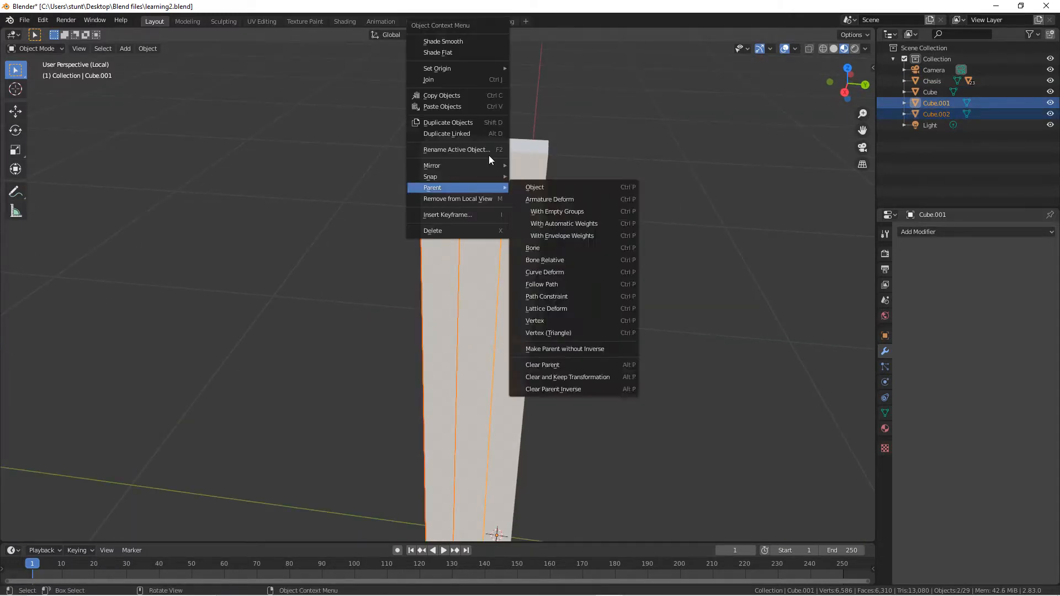
mouse_move(473, 187)
click(536, 189)
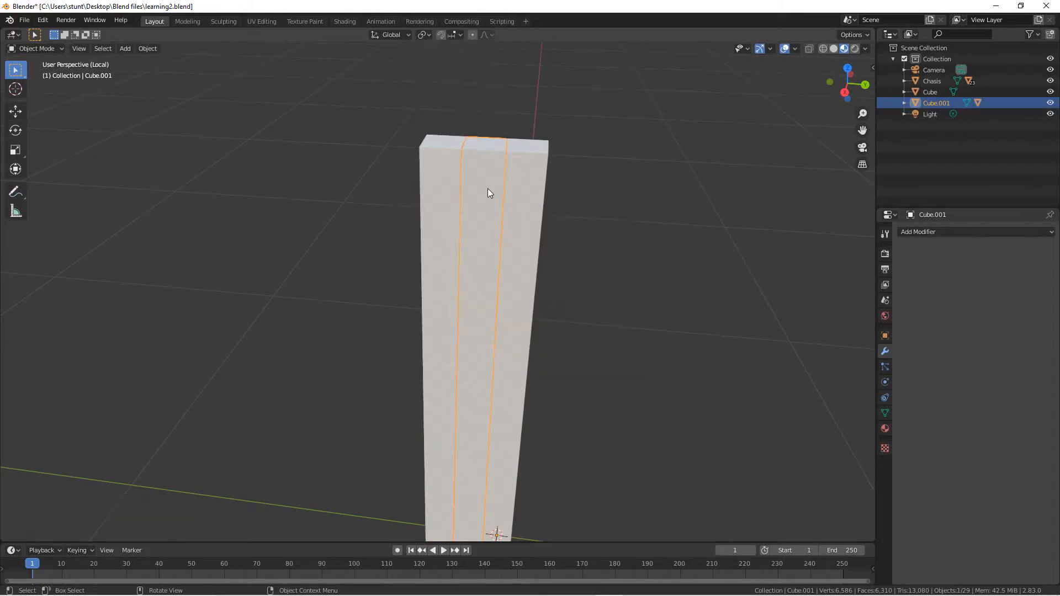
Step: Parent the middle bar Cube.001 to the original bar Cube with the Object option
shift+click(526, 168)
right_click(526, 168)
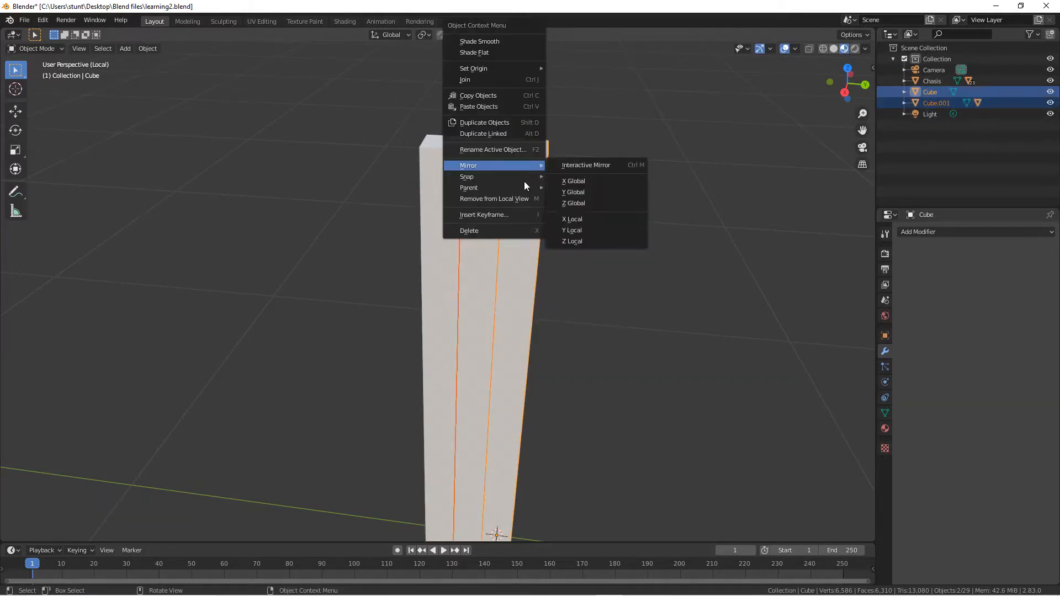
click(552, 188)
click(541, 194)
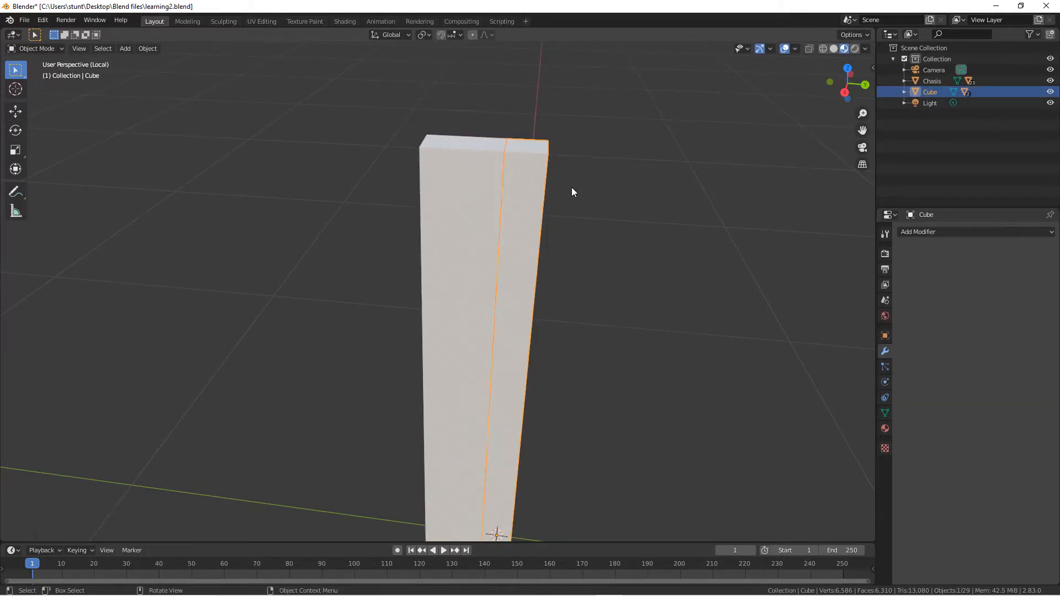
Step: Test the parenting by moving the original bar freely and the middle bar along Z, cancelling both moves
key(g)
right_click(605, 181)
click(494, 200)
scroll(494, 200, down, 4)
key(g)
key(z)
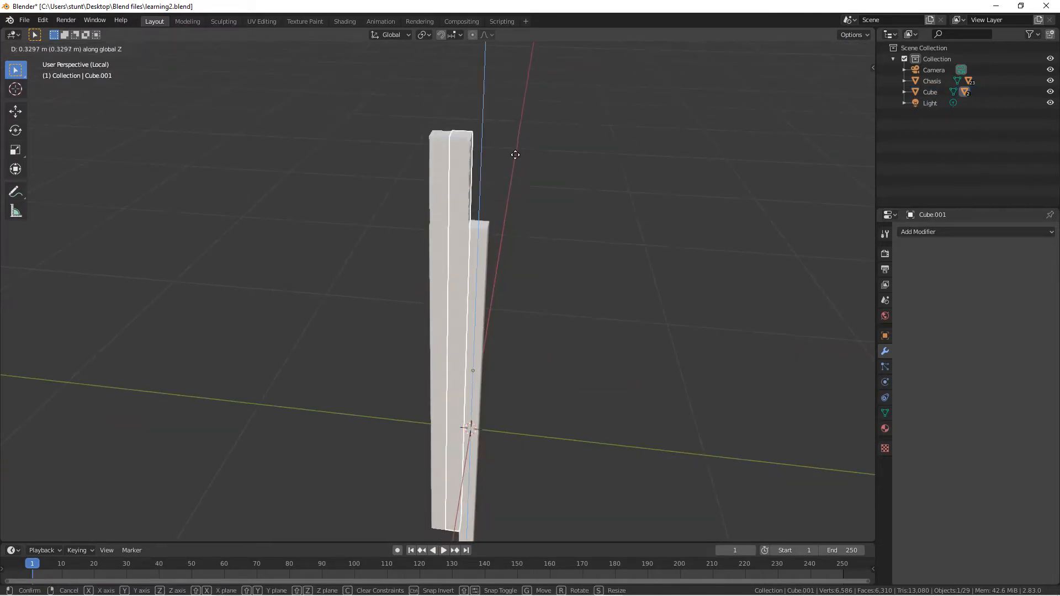
right_click(515, 155)
Step: Test-move the middle bar and the outermost child bar separately along Z, cancelling each move
click(482, 246)
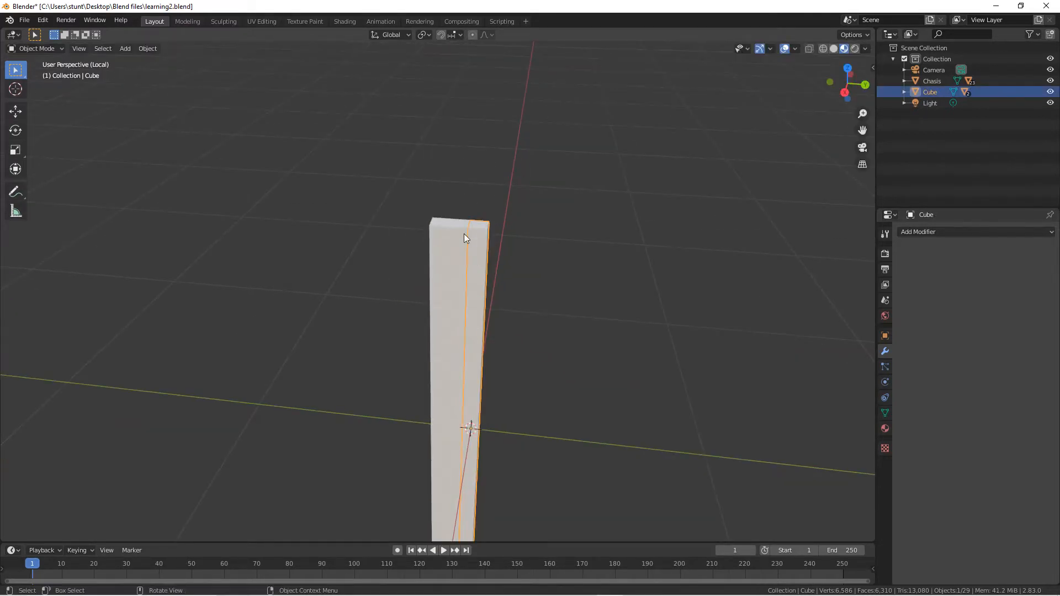
click(463, 233)
key(g)
key(z)
right_click(484, 129)
click(440, 234)
key(g)
key(z)
right_click(464, 117)
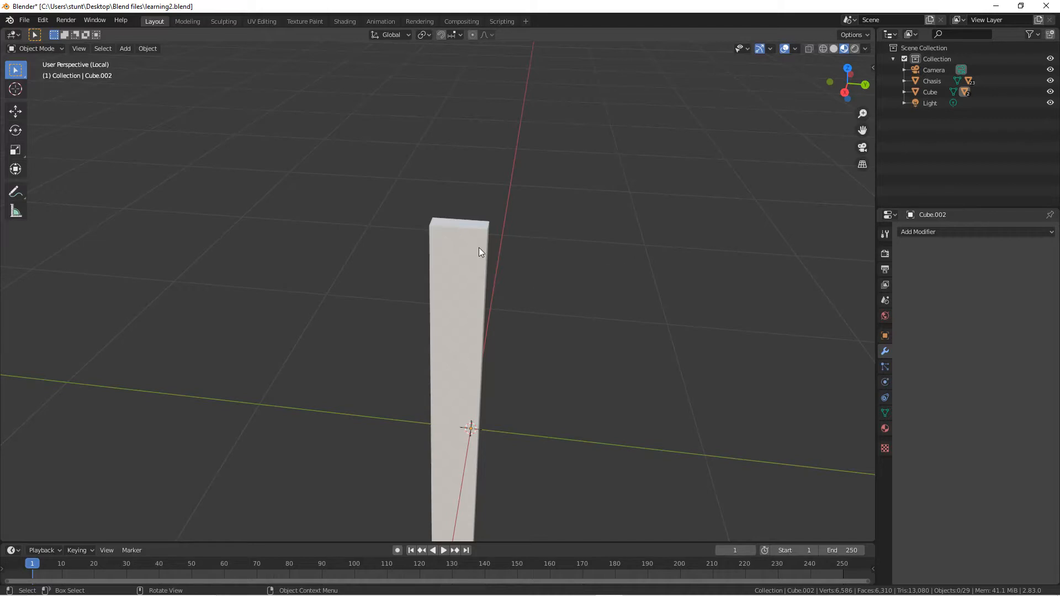
Step: Rename the original bar object Cube as lift
scroll(478, 247, up, 3)
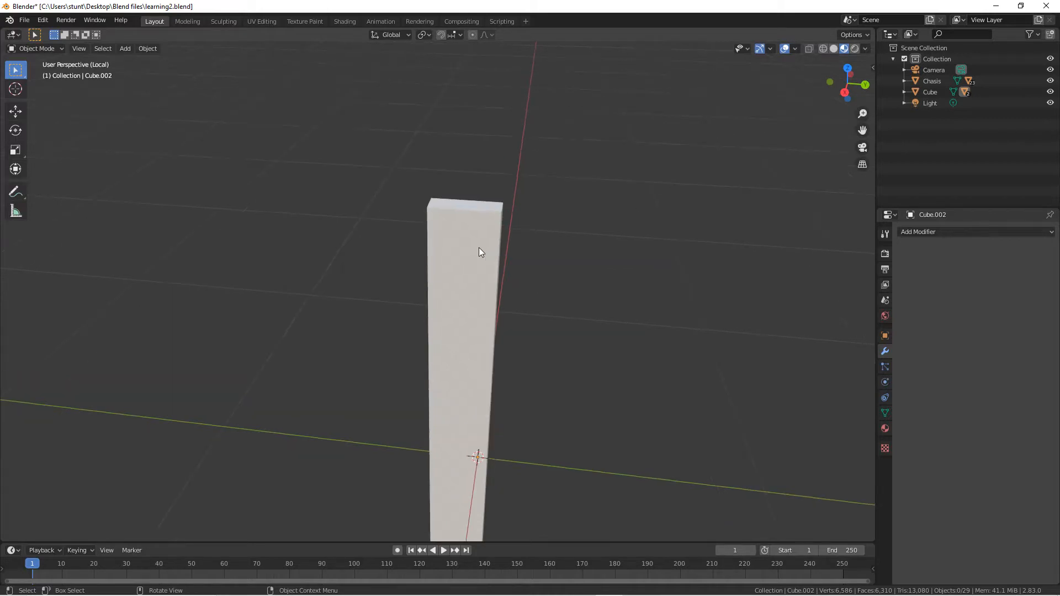
click(929, 92)
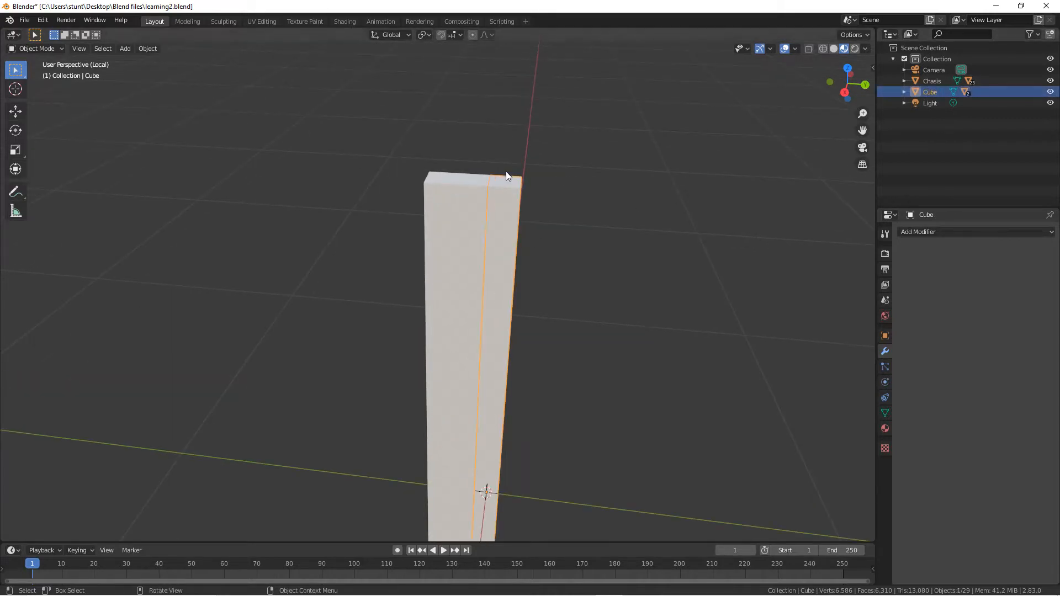
double_click(929, 91)
text(lif)
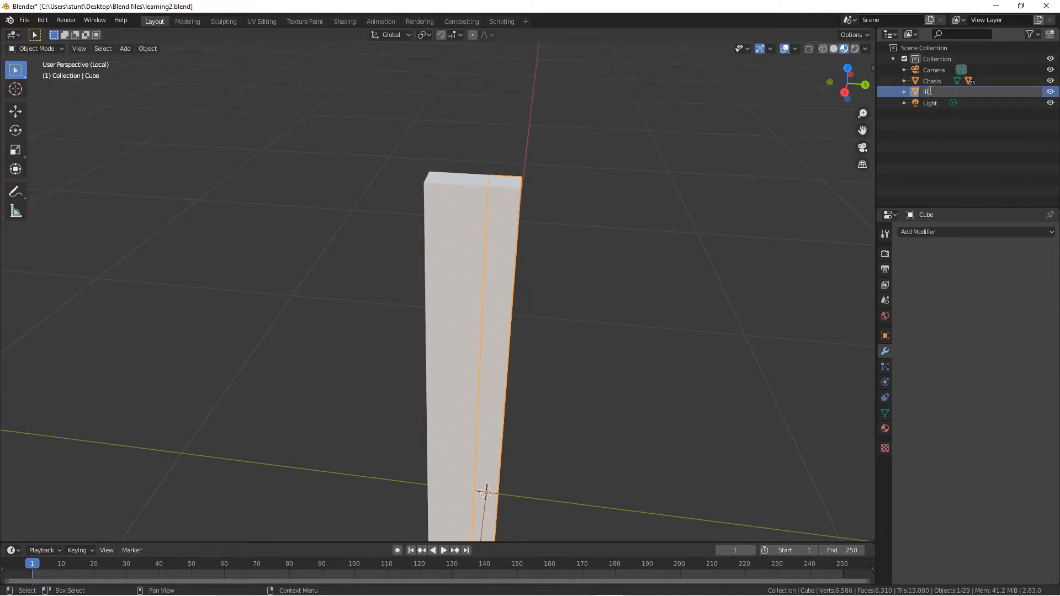
text(t)
key(Return)
Step: Duplicate all three lift bars and place the copy beside the original along the X axis
drag(384, 158, 583, 239)
scroll(661, 180, down, 5)
middle_drag(661, 181, 531, 239)
key(shift+d)
key(x)
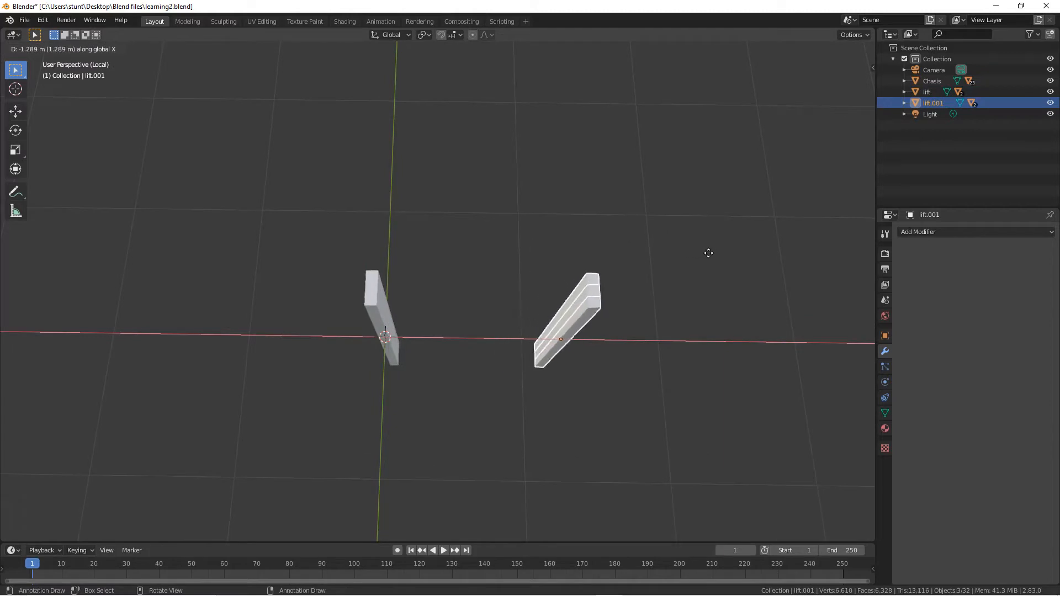
click(708, 251)
Step: Rename the copied bar's parent object as lift.R and the original parent object as lift.L
click(745, 191)
double_click(931, 103)
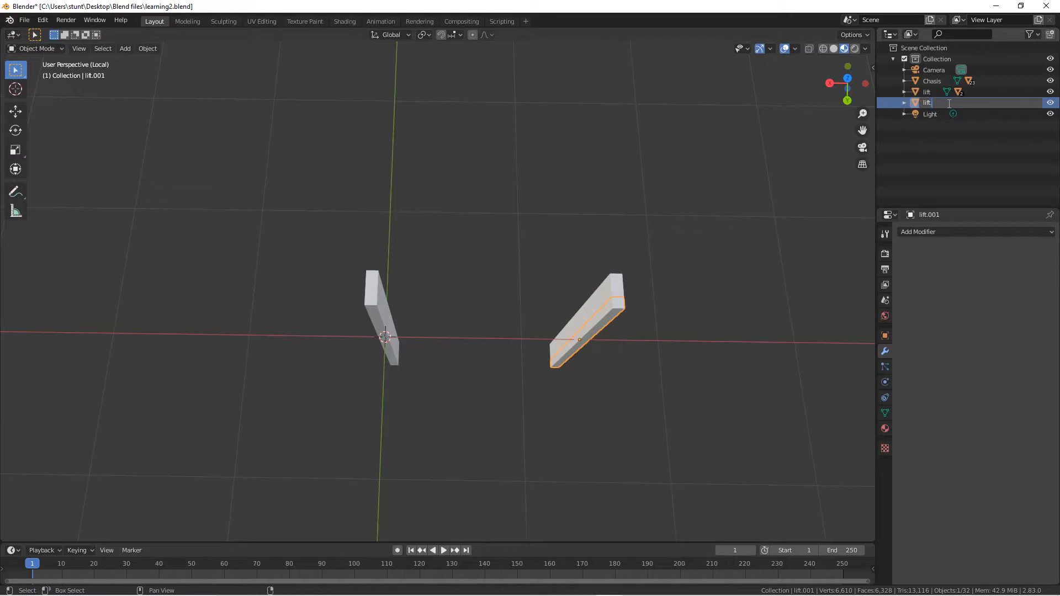
text(.R)
key(Return)
click(380, 304)
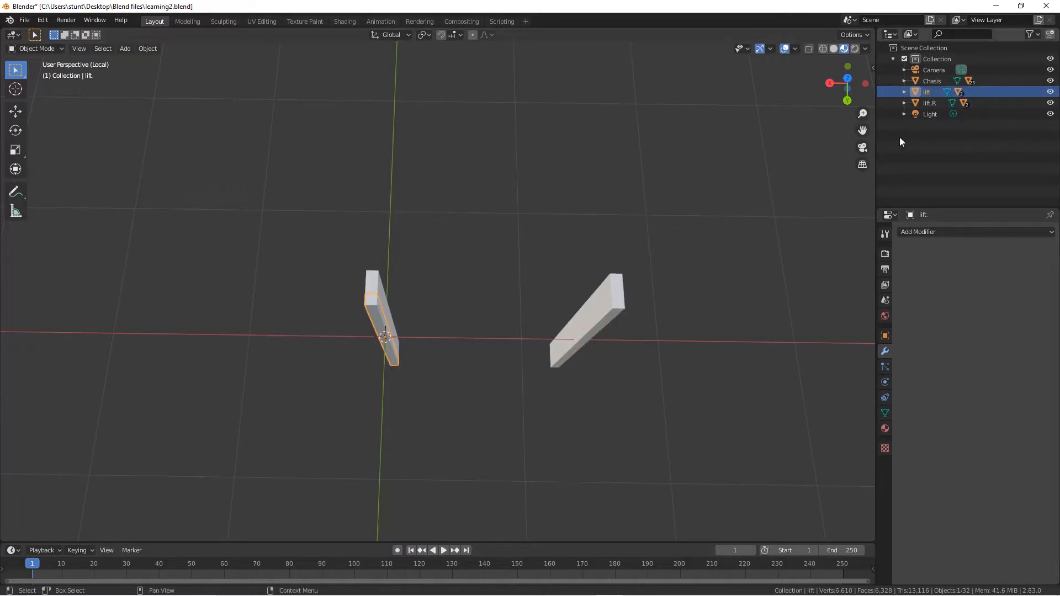
double_click(933, 92)
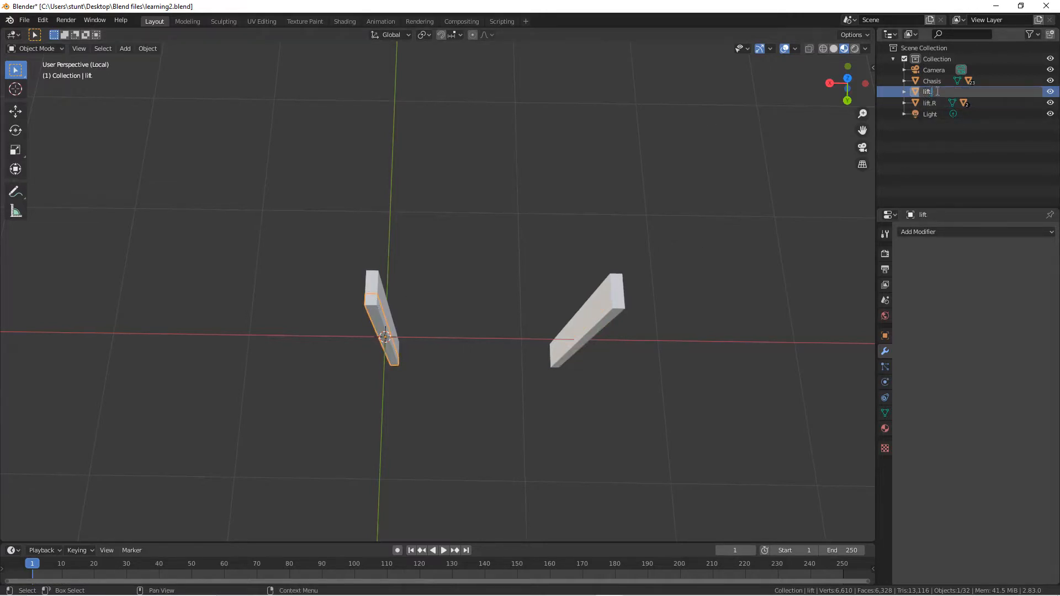
text(.L)
key(Return)
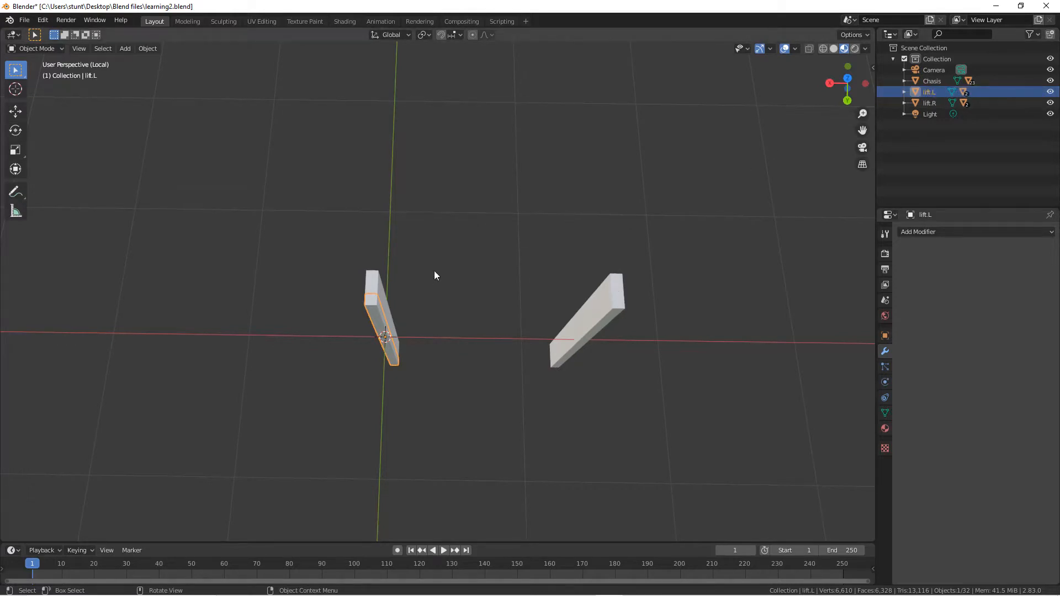
Step: Leave local view and rotate lift.L and lift.R together by 90° about the global Z axis
key(KP_Divide)
middle_drag(465, 256, 509, 264)
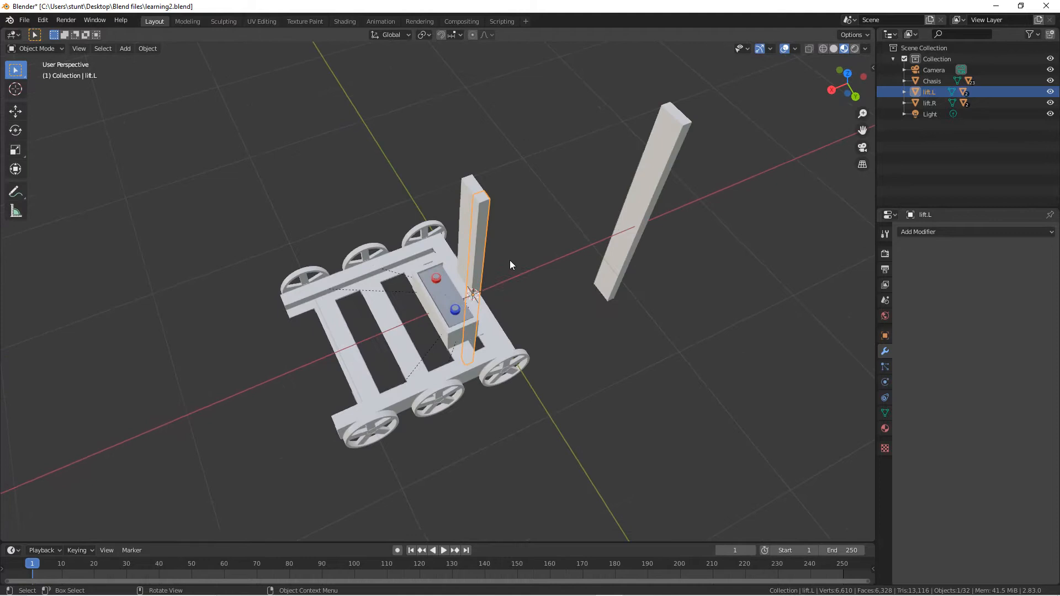
shift+click(667, 162)
text(rz)
text(90)
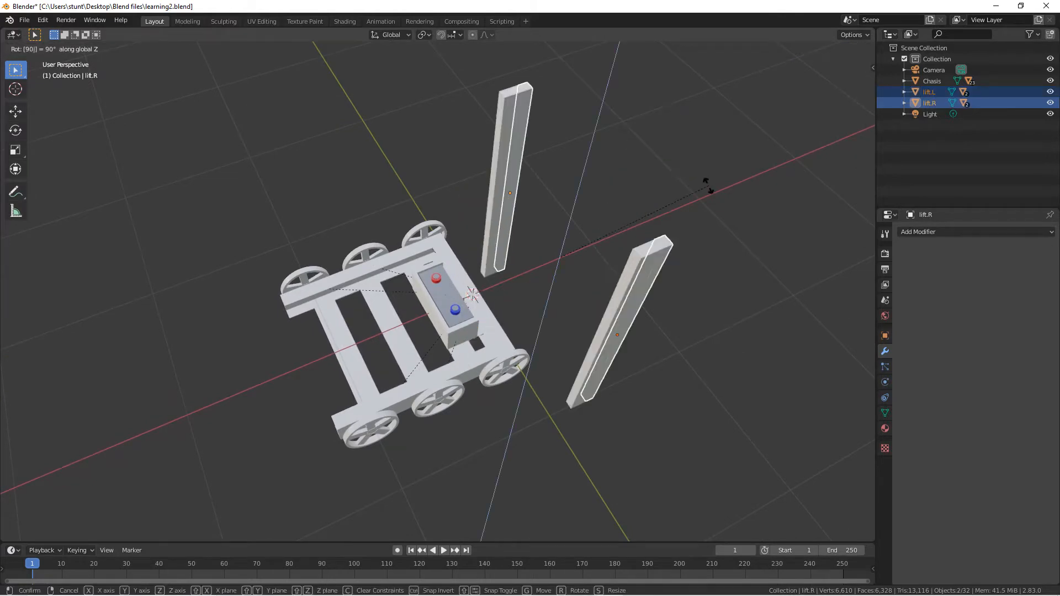
key(Return)
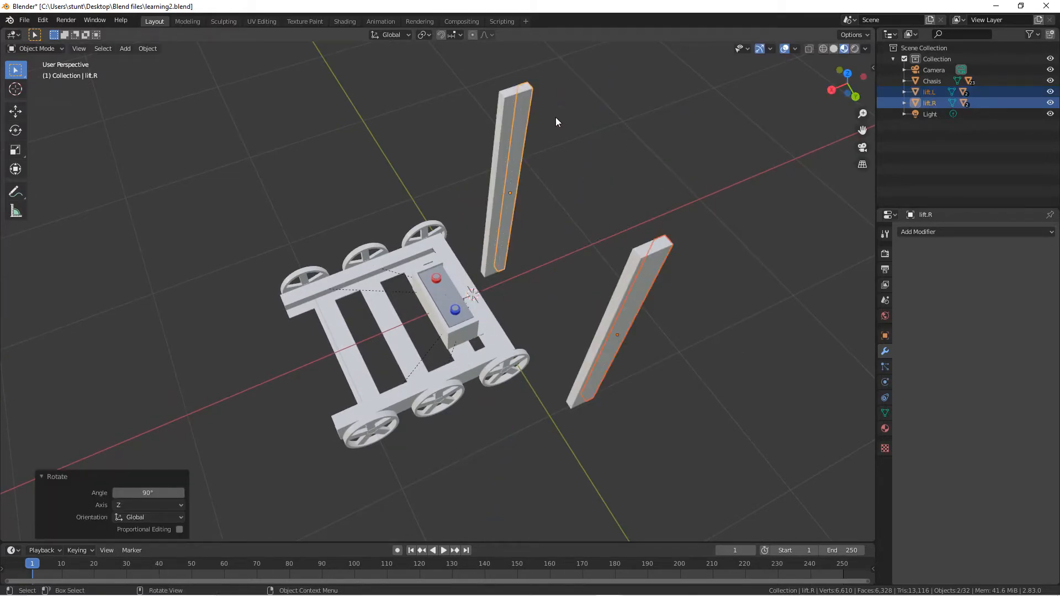
Step: Move lift.L and lift.R together about 0.974 m along X, level with the button box on the chassis
click(532, 100)
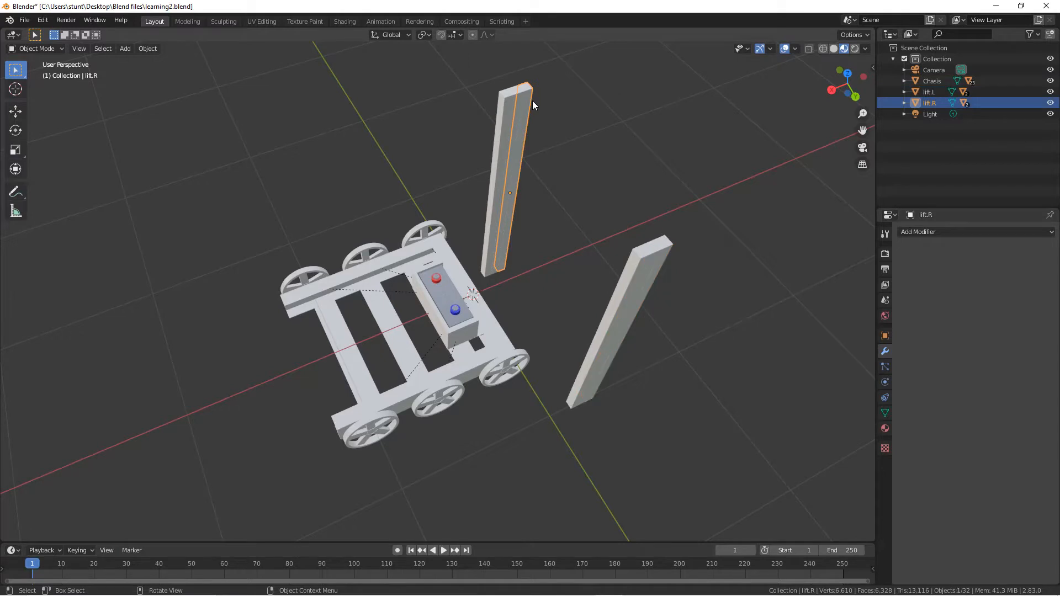
click(667, 255)
middle_drag(661, 241, 791, 105)
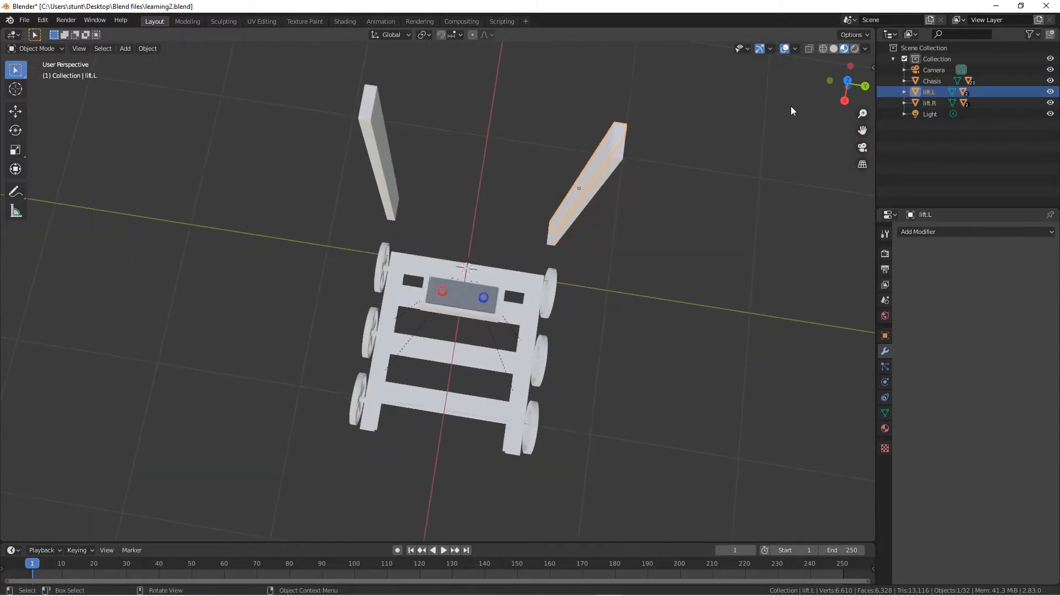
click(846, 80)
shift+click(323, 351)
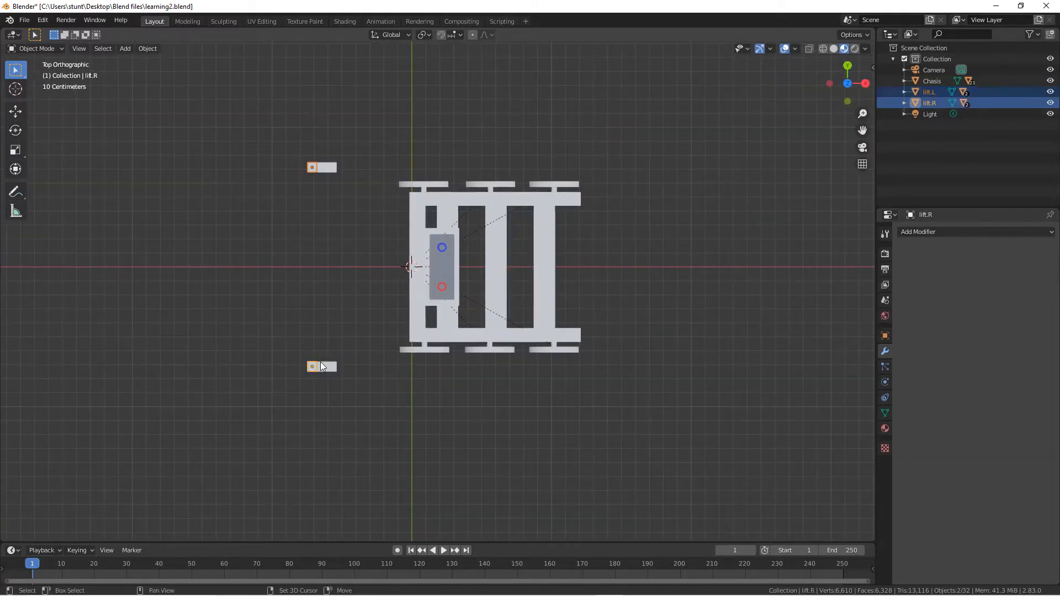
scroll(538, 277, up, 2)
key(g)
key(x)
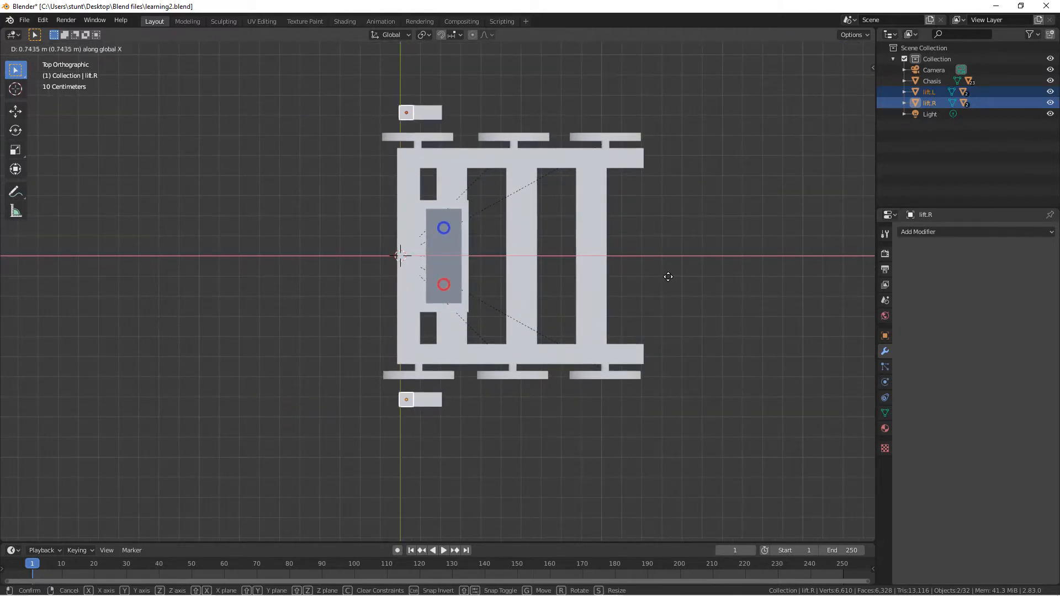
click(714, 284)
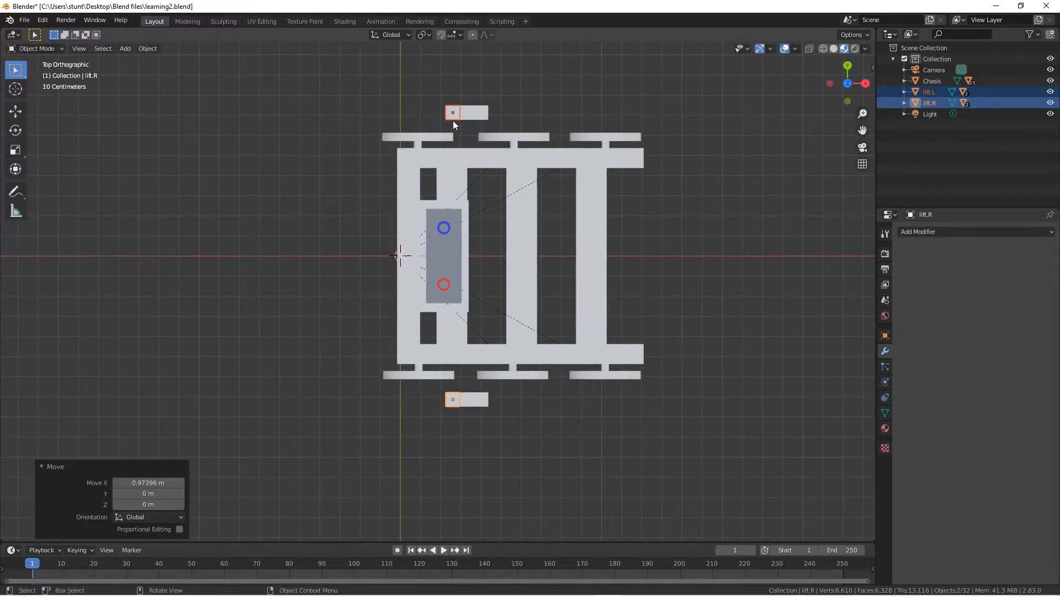
Step: Move lift.L about -0.313 m and lift.R about 0.311 m along Y so both stand inside the chassis rails
click(455, 114)
key(g)
key(y)
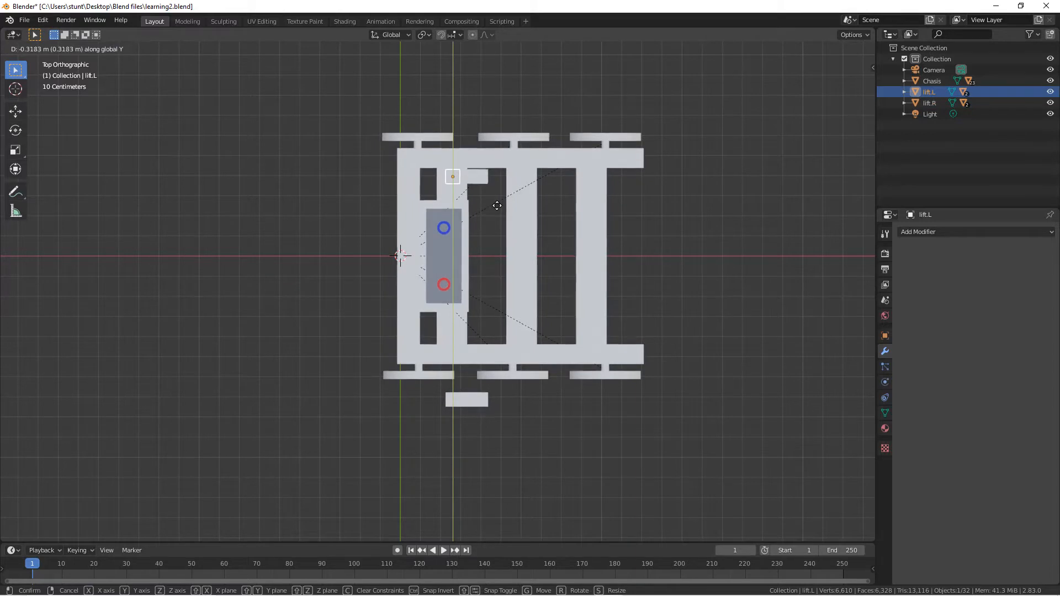
click(498, 203)
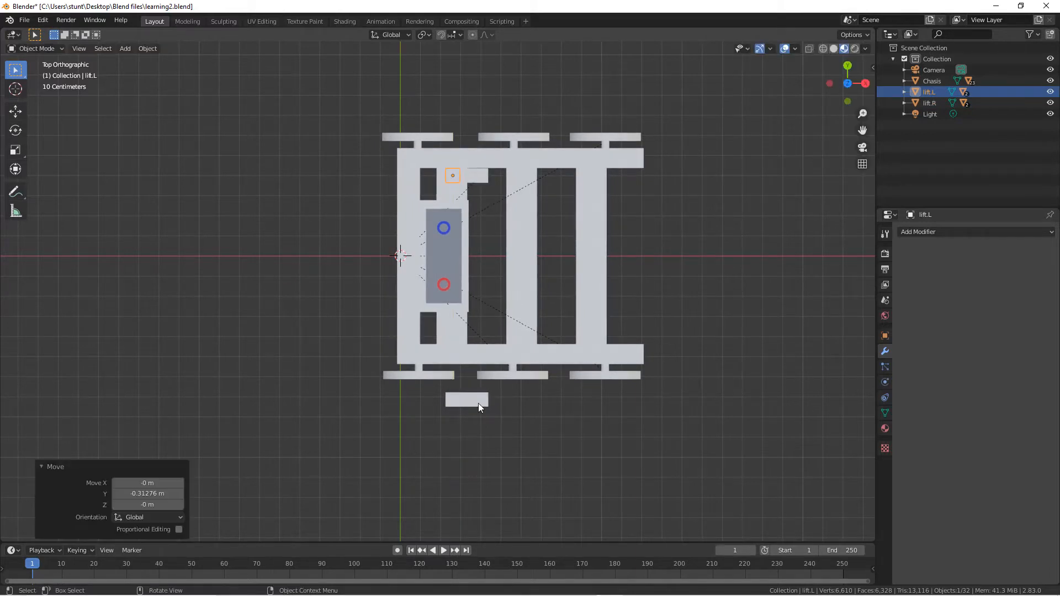
click(459, 399)
key(g)
key(y)
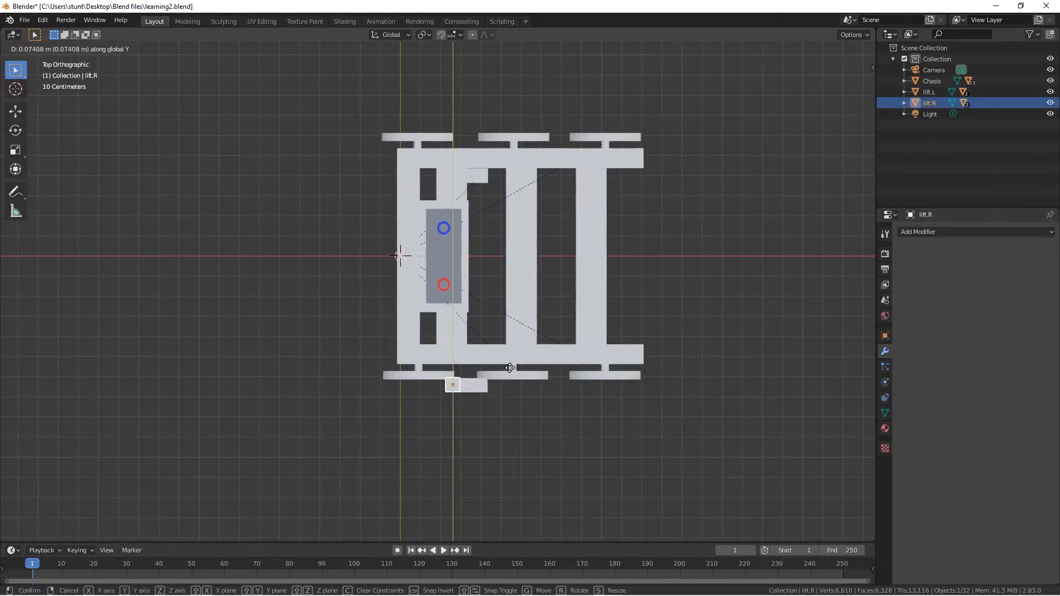
click(522, 306)
Step: Scale lift.L and lift.R together to about 0.669 along Z
middle_drag(519, 299, 323, 216)
scroll(395, 228, up, 2)
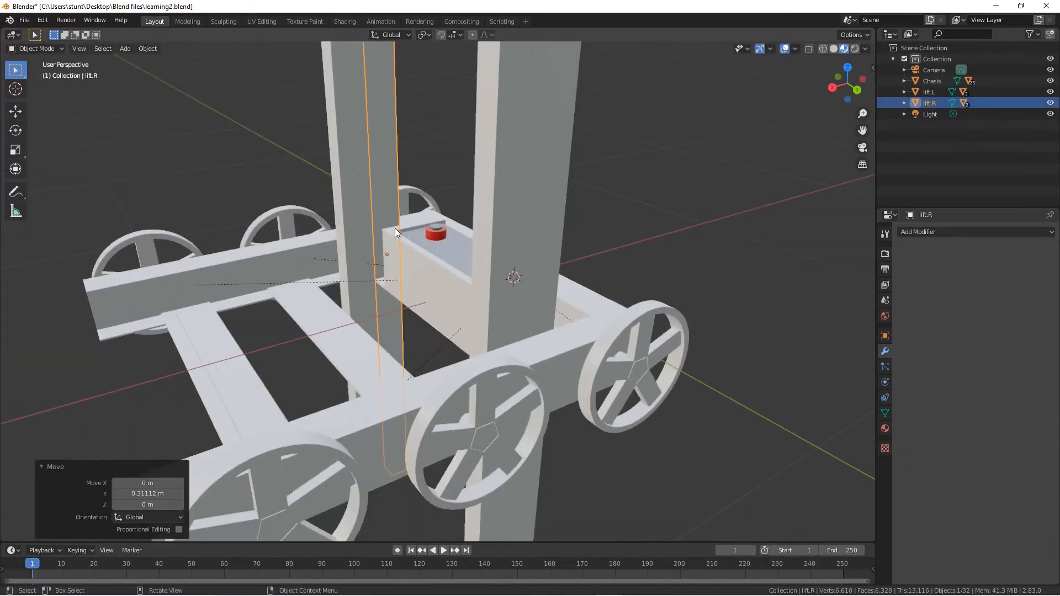
scroll(448, 263, down, 5)
middle_drag(452, 264, 545, 310)
scroll(563, 332, up, 4)
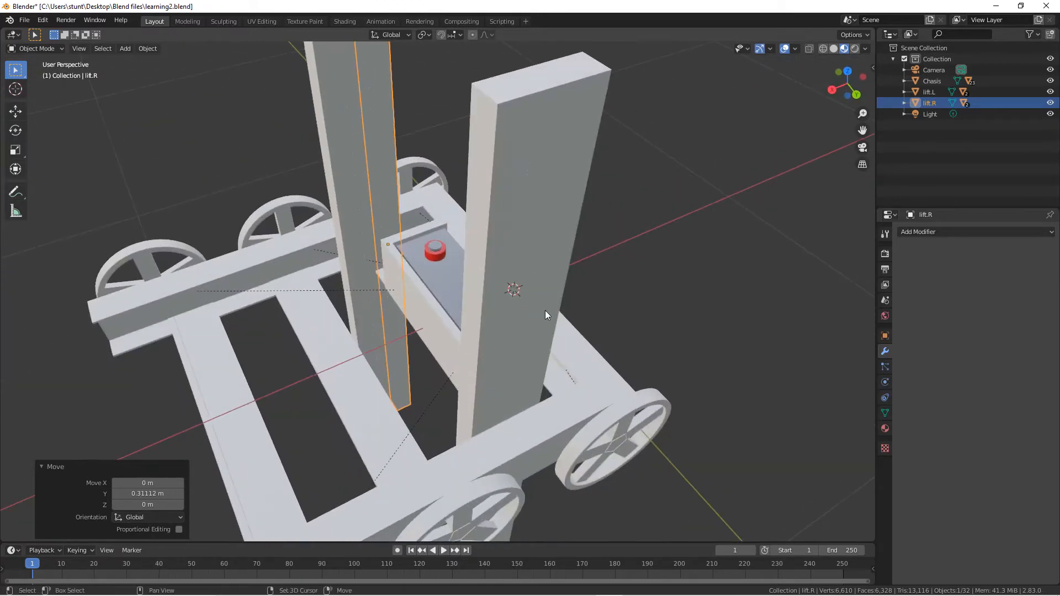
shift+click(548, 301)
scroll(513, 300, down, 5)
middle_drag(479, 300, 491, 201)
key(s)
key(z)
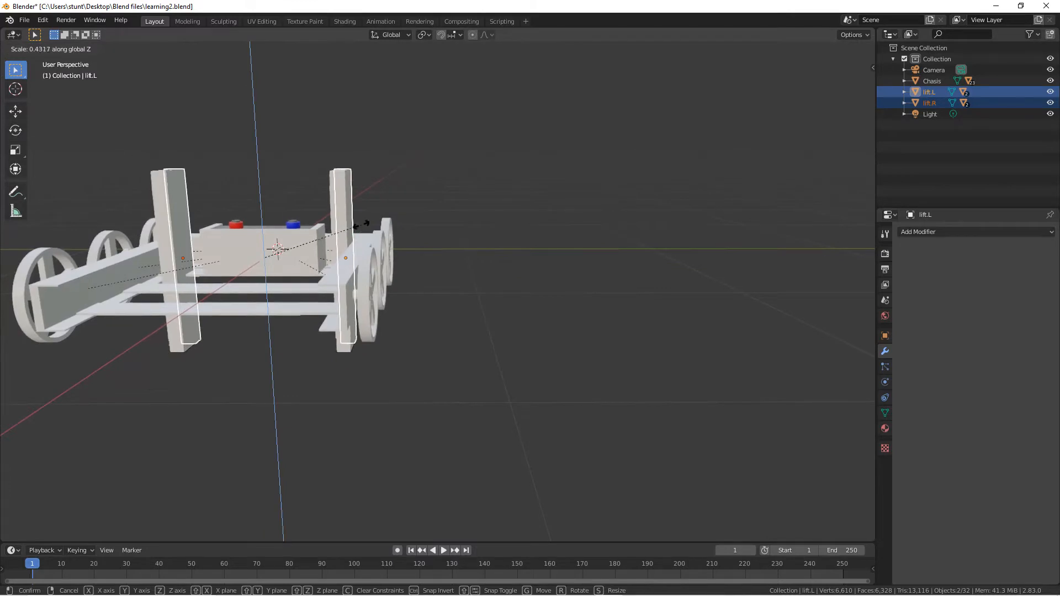
click(414, 221)
Step: Raise both lifts about 0.604 m along Z
middle_drag(414, 220, 419, 260)
key(g)
key(z)
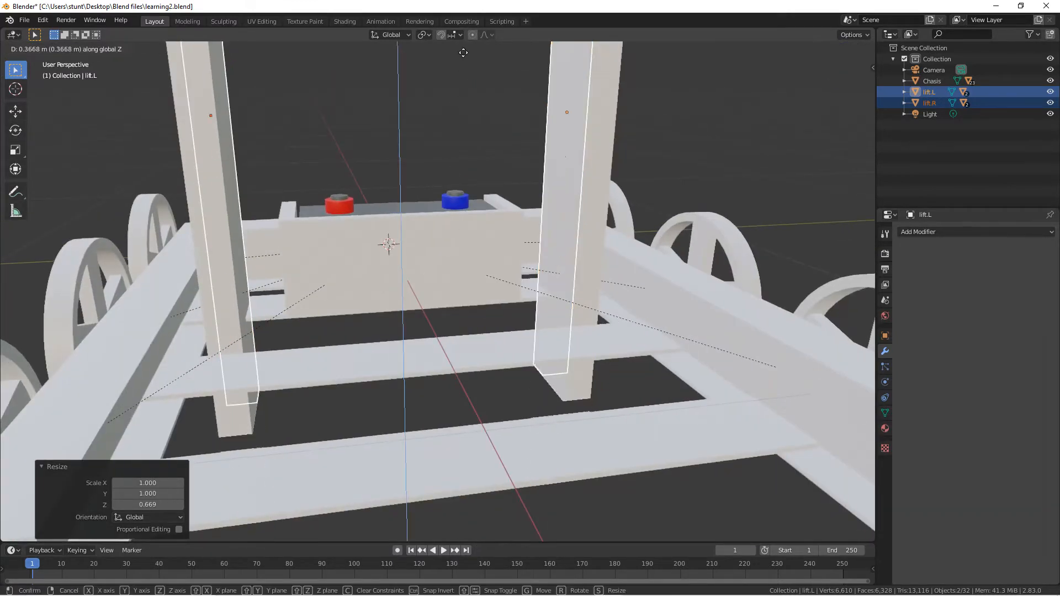
click(503, 464)
Step: Shorten both lifts along Z and lower them by about 0.279 m
scroll(624, 300, down, 5)
middle_drag(630, 295, 696, 268)
key(s)
key(z)
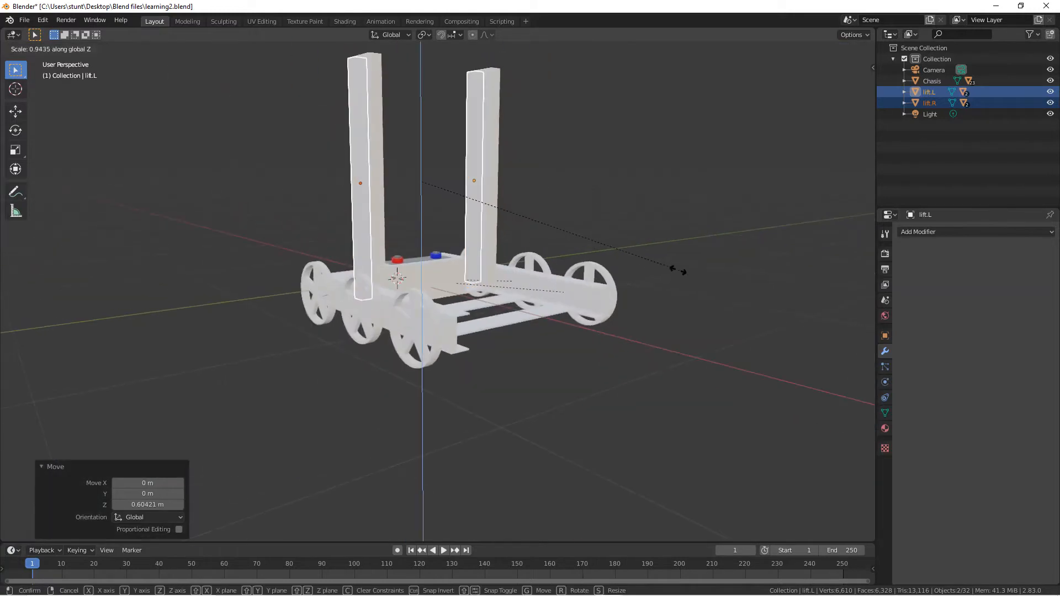
click(573, 258)
key(g)
key(z)
click(568, 299)
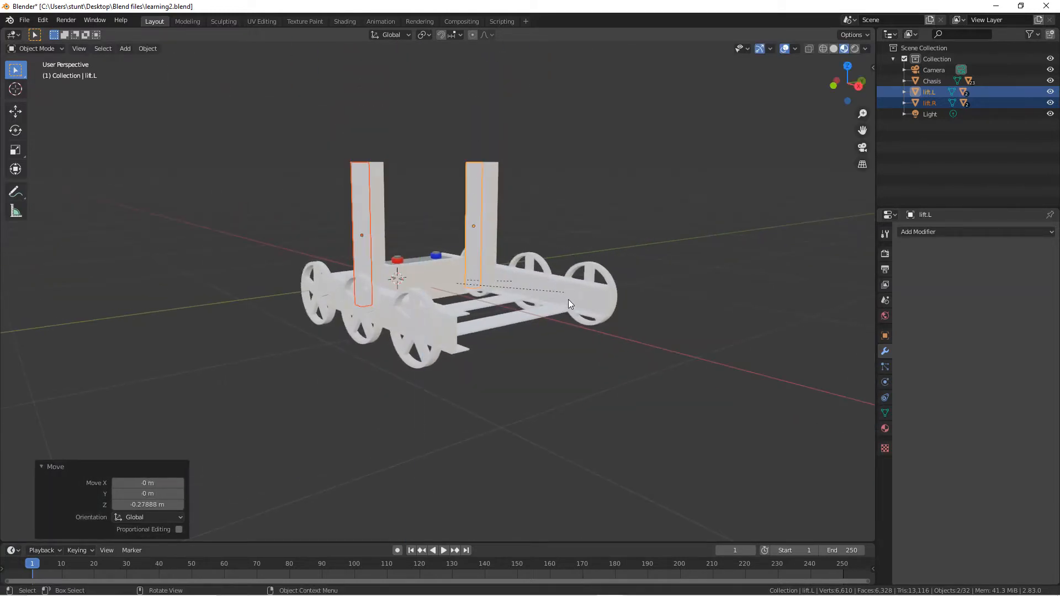
Step: Scale both lifts to about 1.169 along Z
scroll(568, 300, up, 1)
key(s)
key(z)
click(593, 303)
Step: Raise both lifts slightly along Z so their bases sit near the height of the chassis cross panels
middle_drag(594, 302, 502, 326)
scroll(485, 312, up, 5)
scroll(503, 325, up, 2)
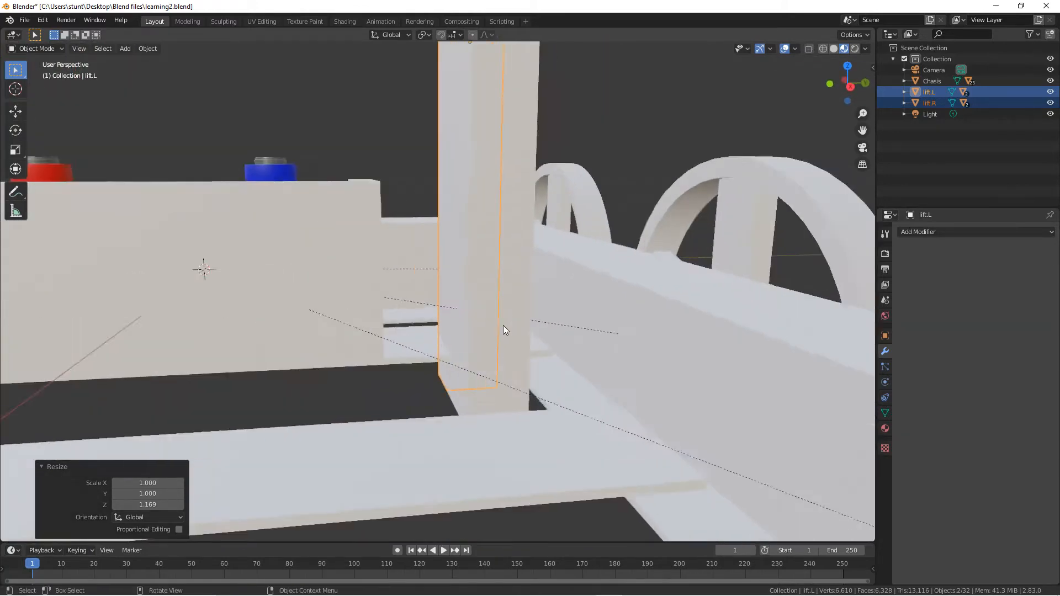
key(g)
key(z)
click(524, 276)
middle_drag(525, 272, 506, 292)
key(g)
key(z)
click(539, 246)
Step: Separate the chassis cross panels object by loose parts into individual panels
drag(414, 420, 410, 409)
scroll(409, 386, down, 6)
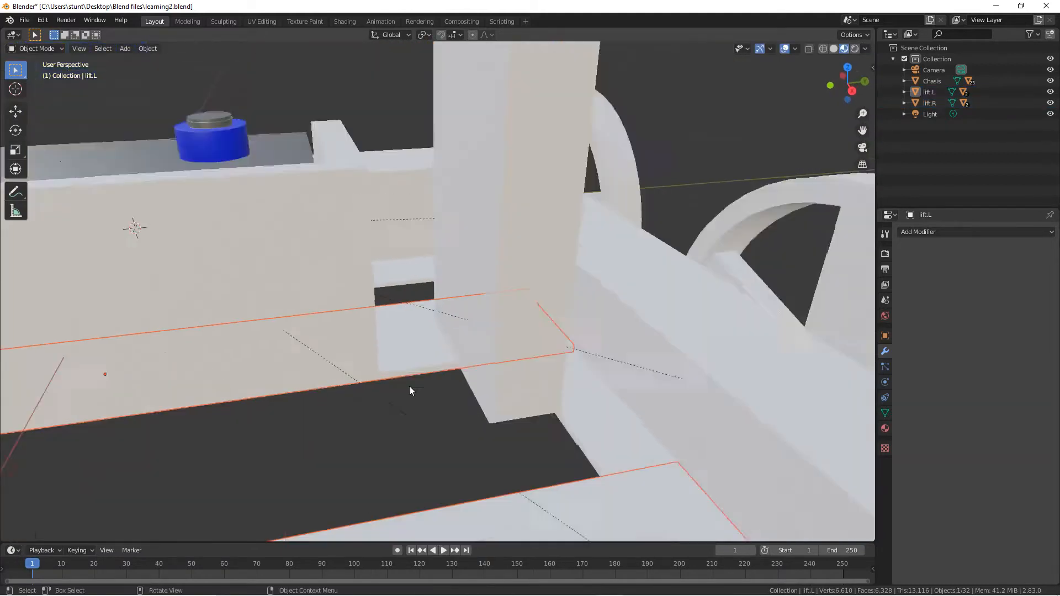
click(414, 317)
scroll(422, 323, down, 4)
middle_drag(372, 353, 287, 389)
shift+middle_drag(298, 387, 430, 362)
scroll(431, 363, up, 1)
key(Tab)
middle_drag(384, 210, 375, 270)
key(p)
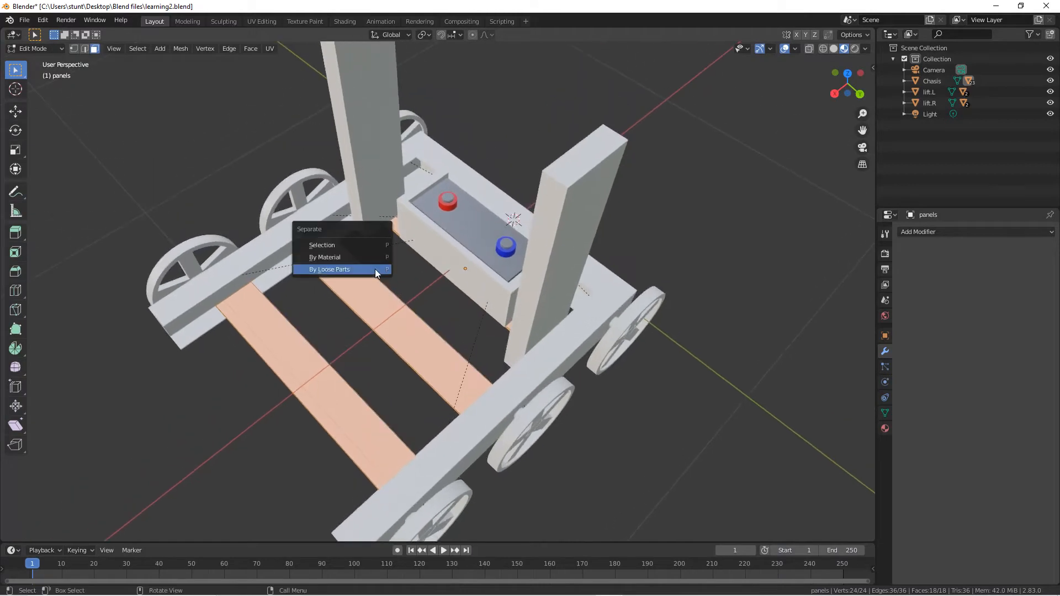
click(373, 270)
key(Tab)
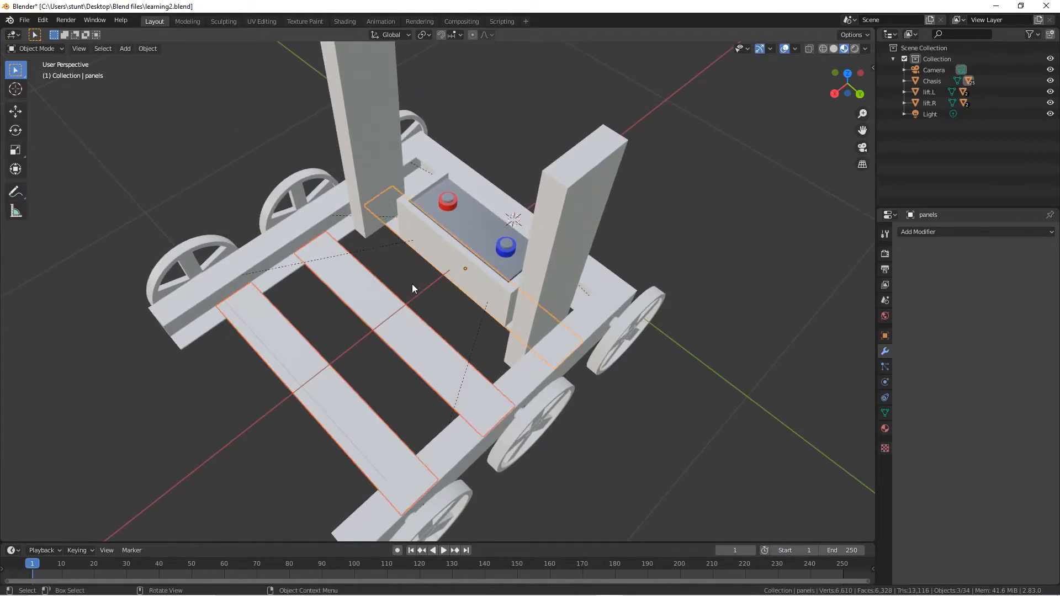
Step: Widen the panel beneath the button box by moving its long side face about 0.11 m along X
click(389, 226)
click(301, 336)
click(389, 227)
key(KP_Decimal)
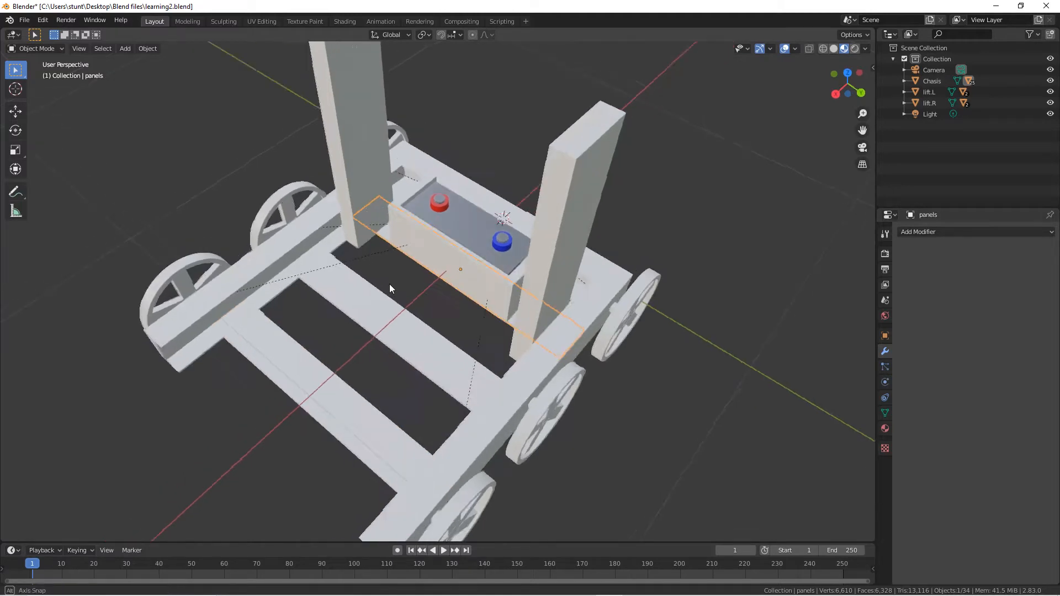
key(Tab)
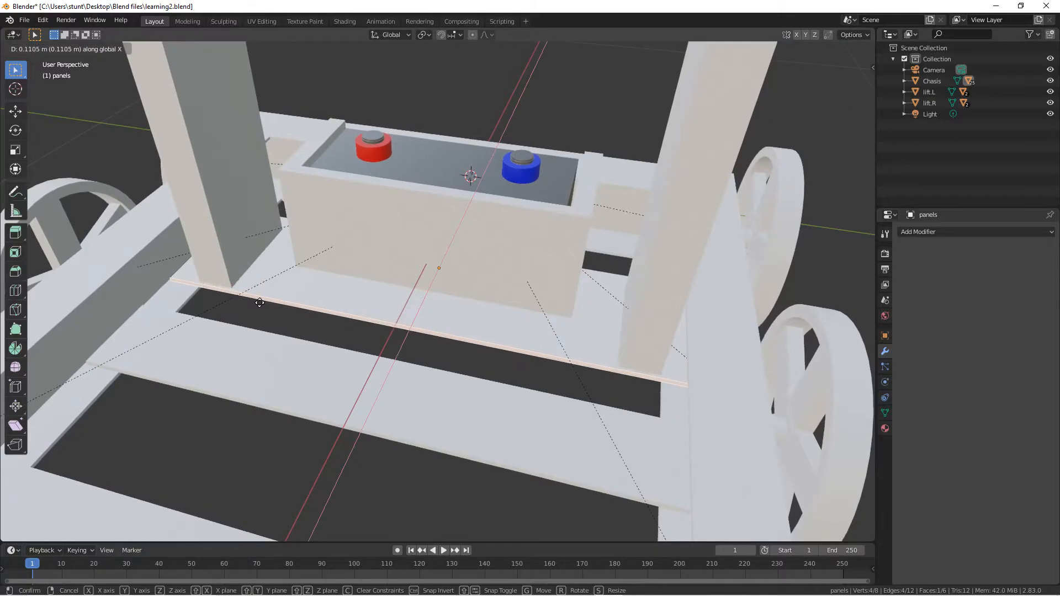
key(Tab)
Step: Select the middle bars of both lifts together
click(243, 238)
middle_drag(264, 199, 309, 181)
click(465, 180)
shift+click(310, 181)
shift+click(448, 89)
scroll(434, 203, down, 4)
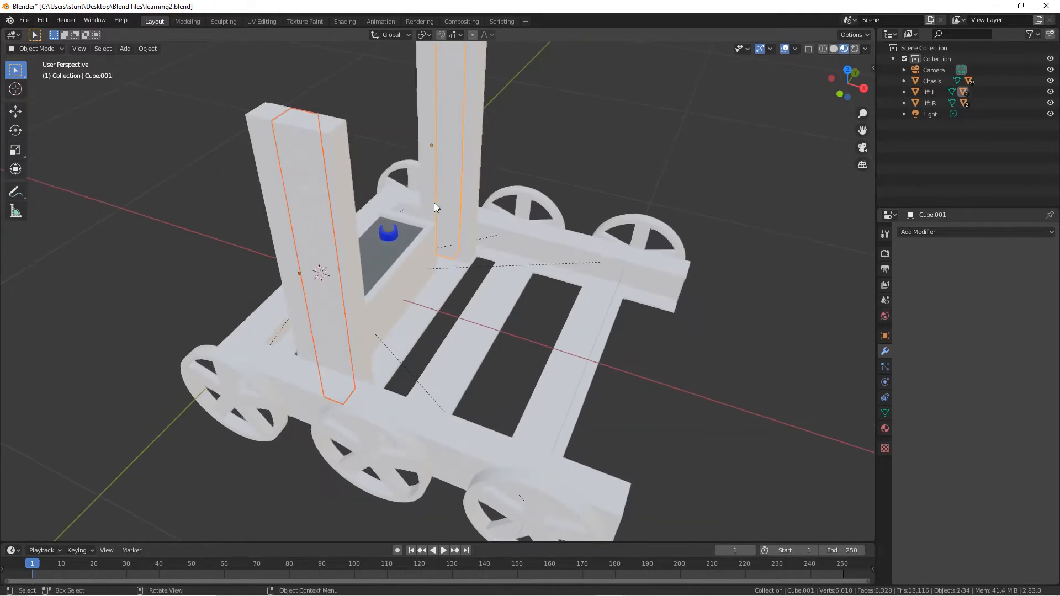
Step: Join the front bars of both lifts, the ones facing the open chassis end, into one object
click(452, 129)
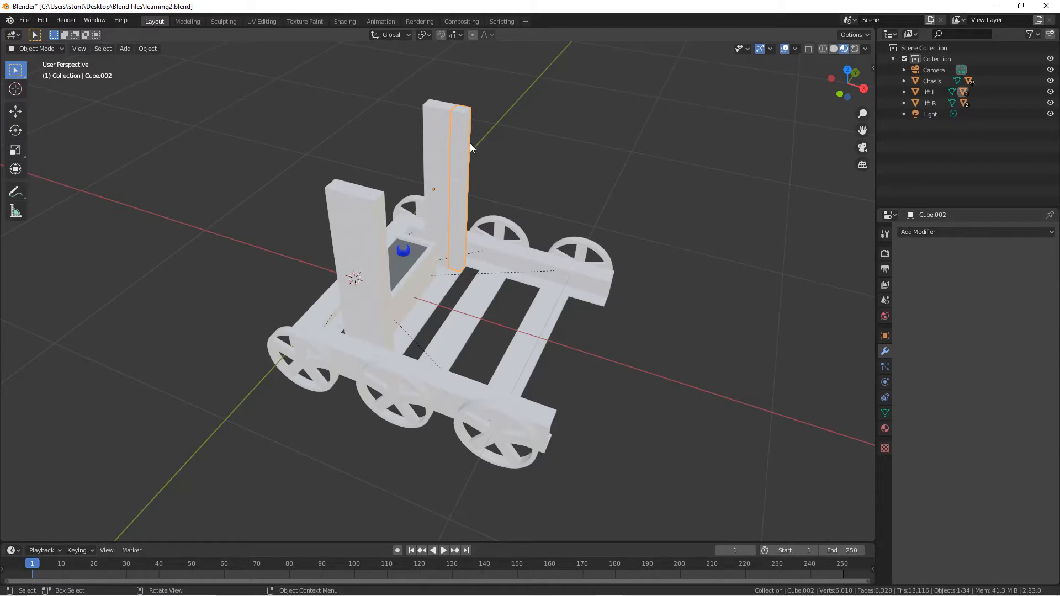
click(370, 240)
key(g)
key(z)
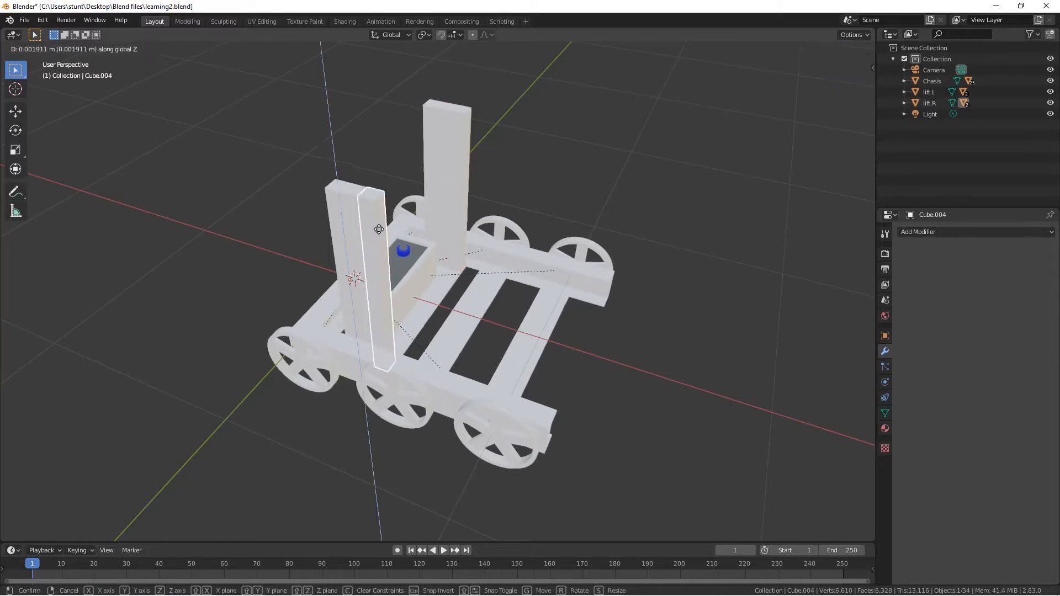
right_click(413, 148)
shift+click(469, 139)
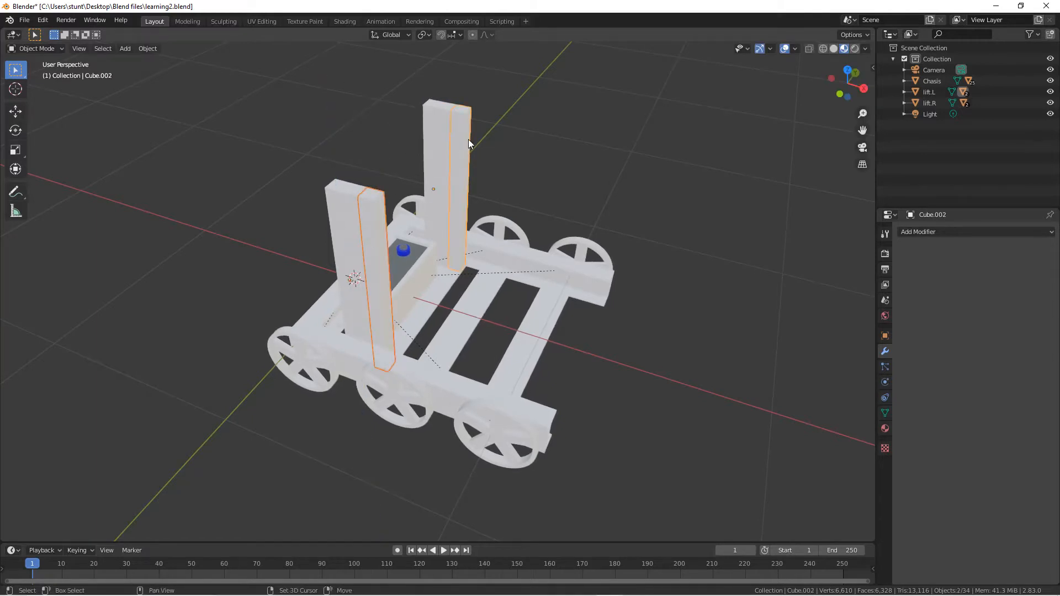
scroll(466, 144, down, 3)
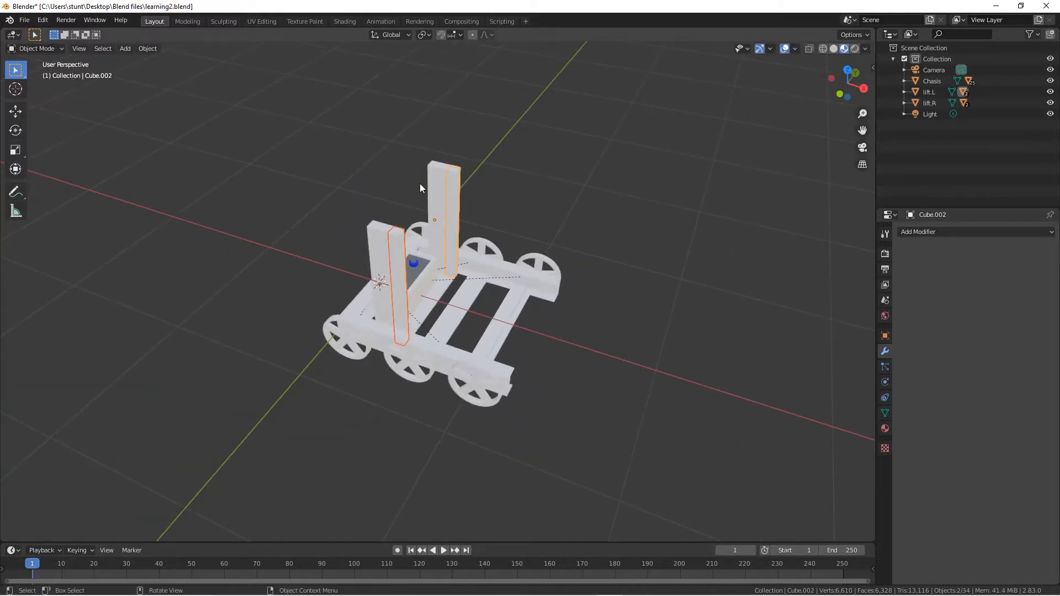
key(ctrl+j)
key(g)
right_click(448, 193)
Step: Try to join the middle bars of both lifts into one object, and undo the join
shift+click(379, 242)
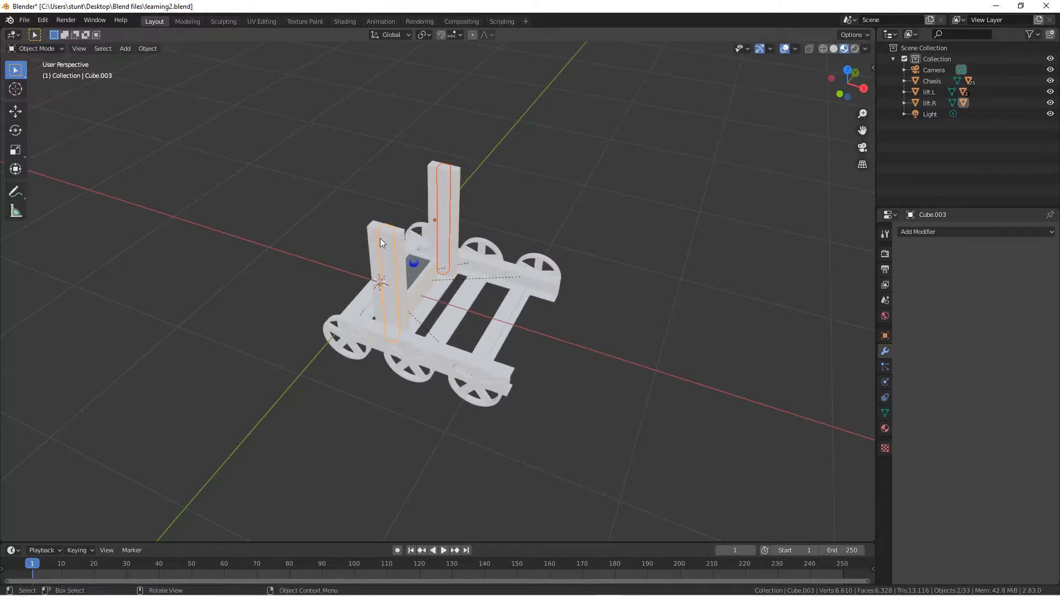
key(ctrl+j)
middle_drag(375, 253, 504, 227)
middle_drag(430, 234, 333, 313)
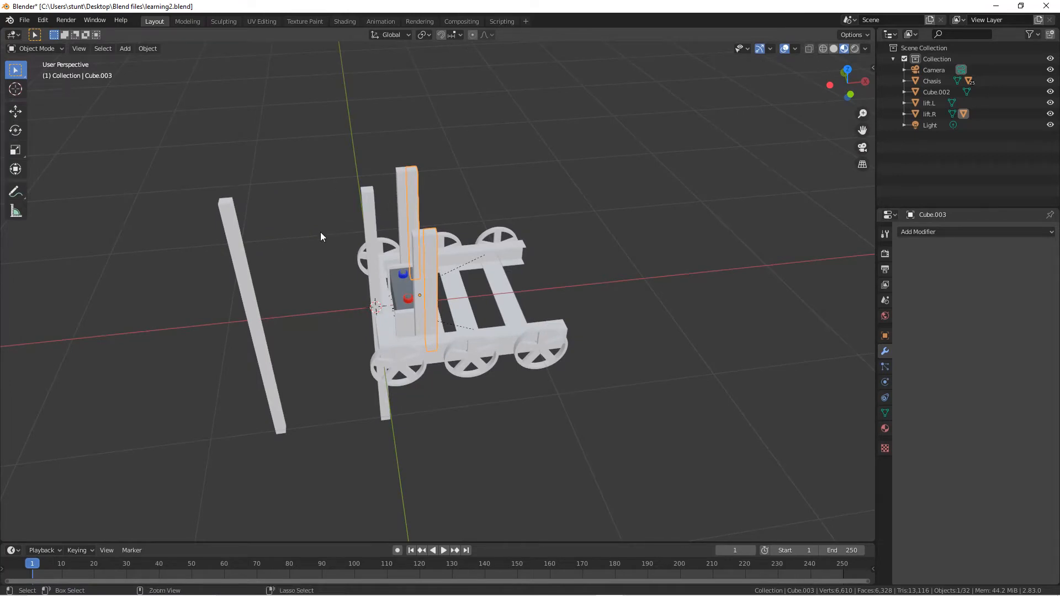
key(ctrl+z)
Step: Clear the parents of all lift bars while keeping their transformation
middle_drag(418, 239, 388, 226)
drag(413, 128, 456, 140)
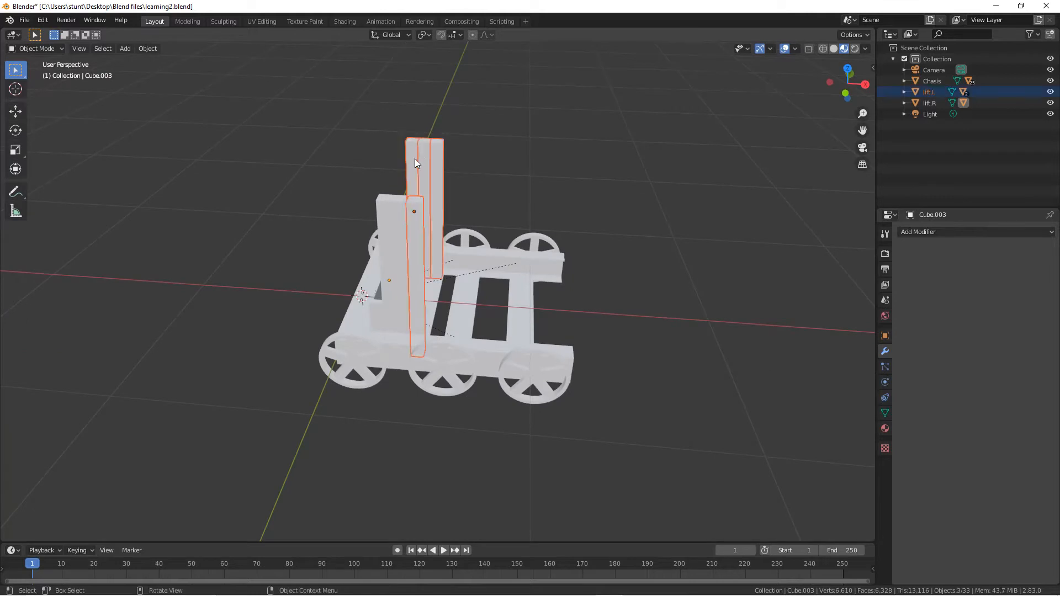
shift+click(390, 205)
middle_drag(435, 232, 358, 221)
right_click(358, 221)
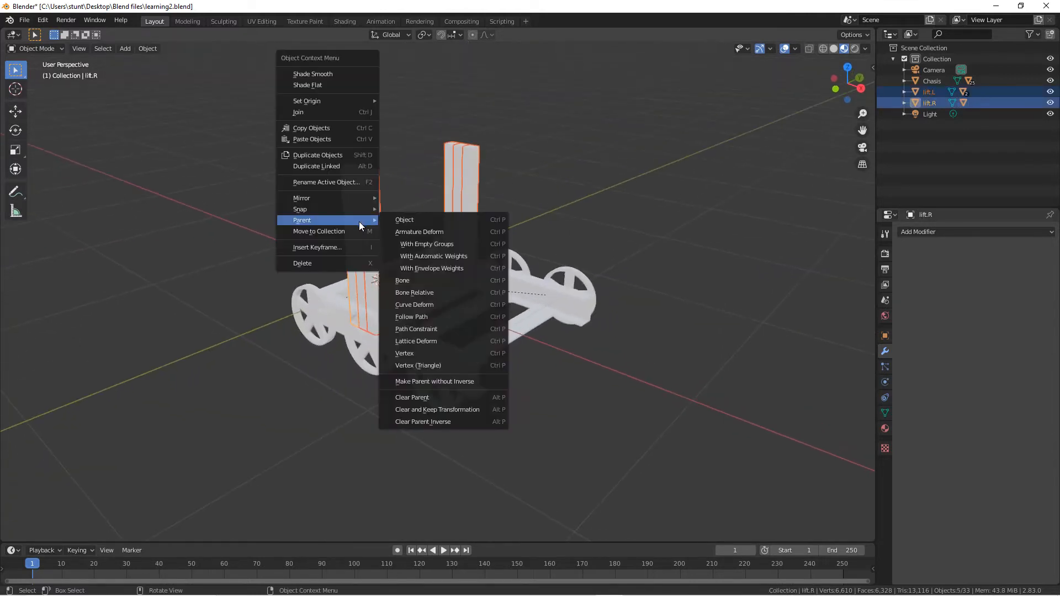
click(436, 408)
click(601, 191)
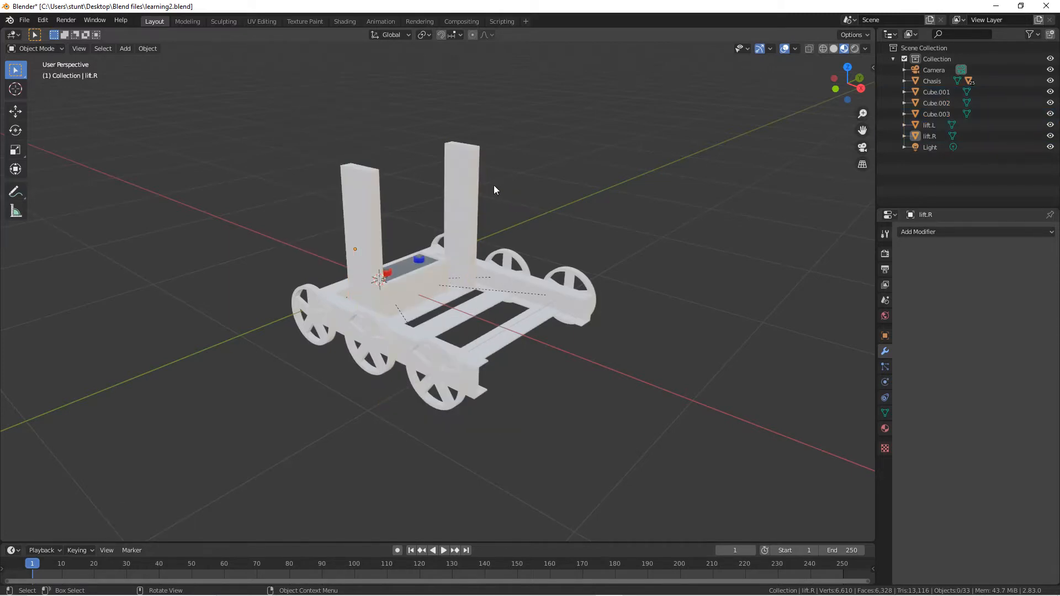
Step: Join the unparented middle bars of both lifts into one object
click(469, 181)
key(g)
right_click(477, 184)
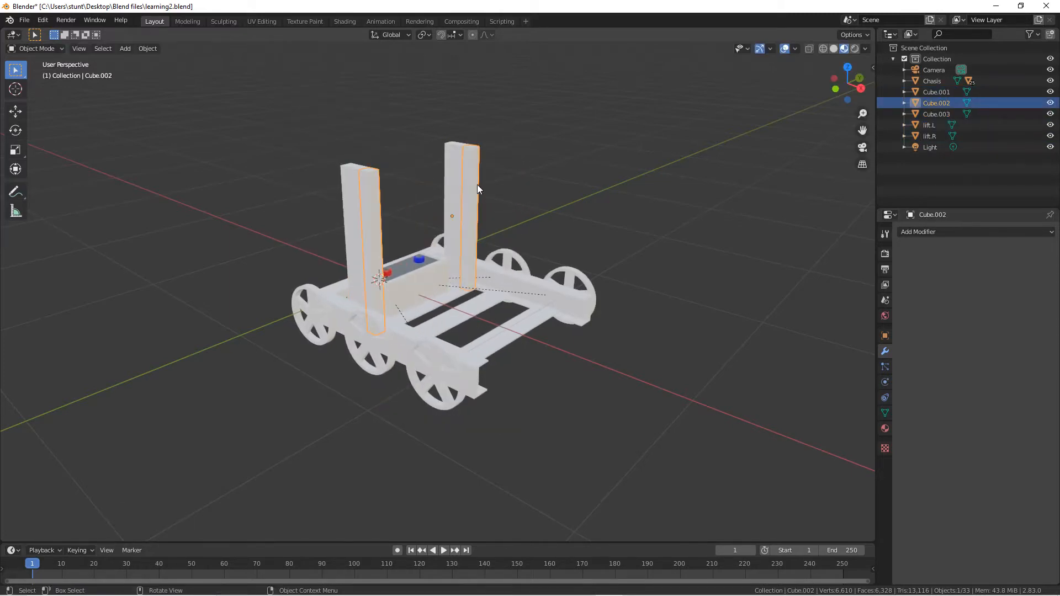
click(458, 168)
key(g)
right_click(465, 185)
scroll(450, 226, up, 1)
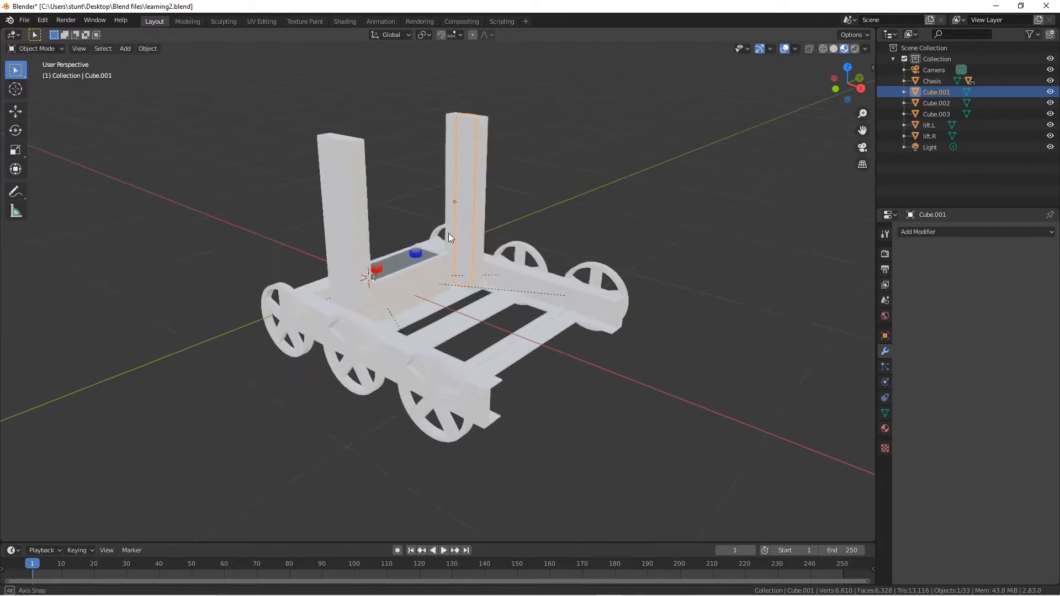
middle_drag(448, 233, 512, 263)
key(Delete)
click(419, 264)
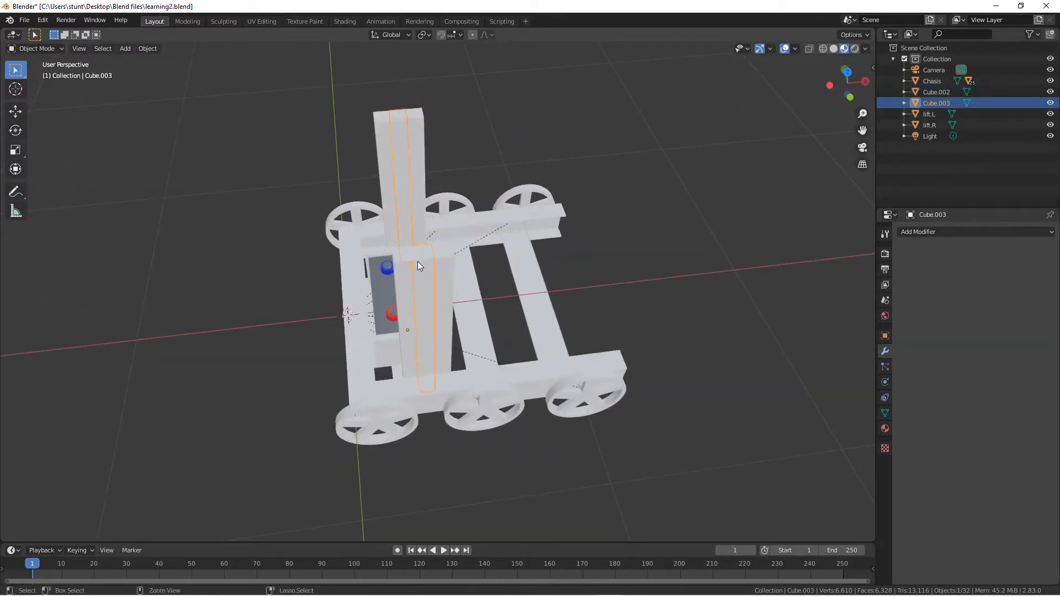
Step: Join the base bars lift.L and lift.R into one object, with lift.R as the active object
click(382, 160)
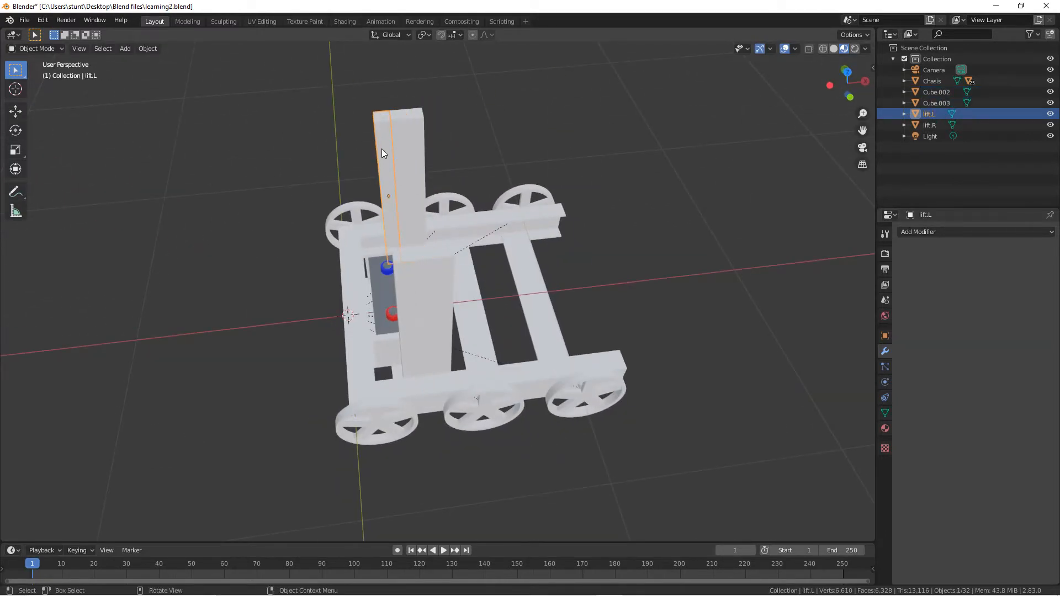
shift+click(411, 271)
key(ctrl+j)
middle_drag(410, 271, 464, 235)
middle_drag(549, 249, 488, 272)
Step: Parent the joined front bars to the joined middle bars with the Object parent type
click(528, 237)
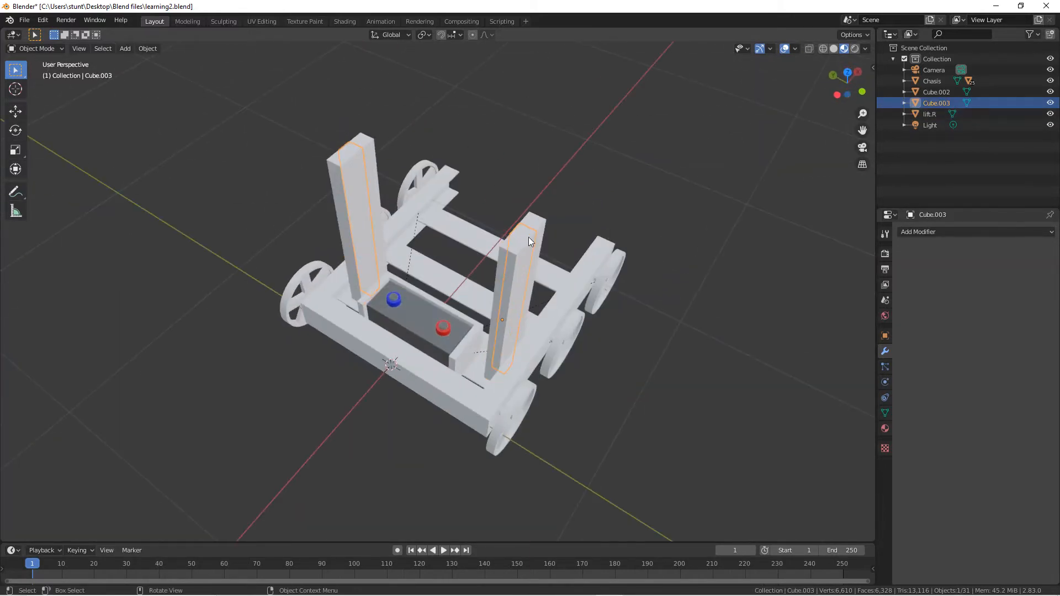
click(537, 224)
middle_drag(537, 224, 481, 253)
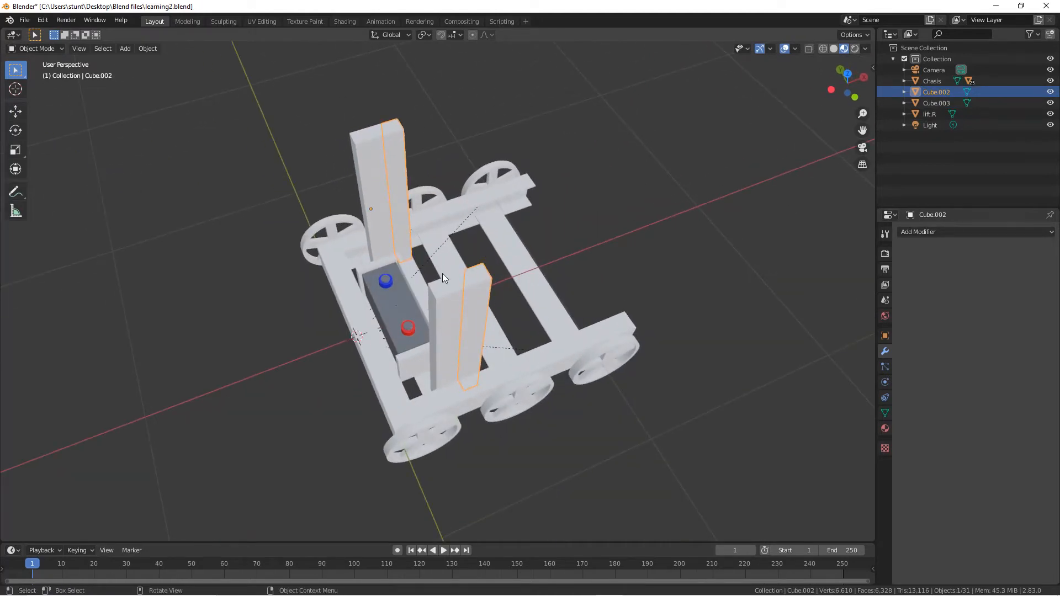
click(455, 280)
click(411, 261)
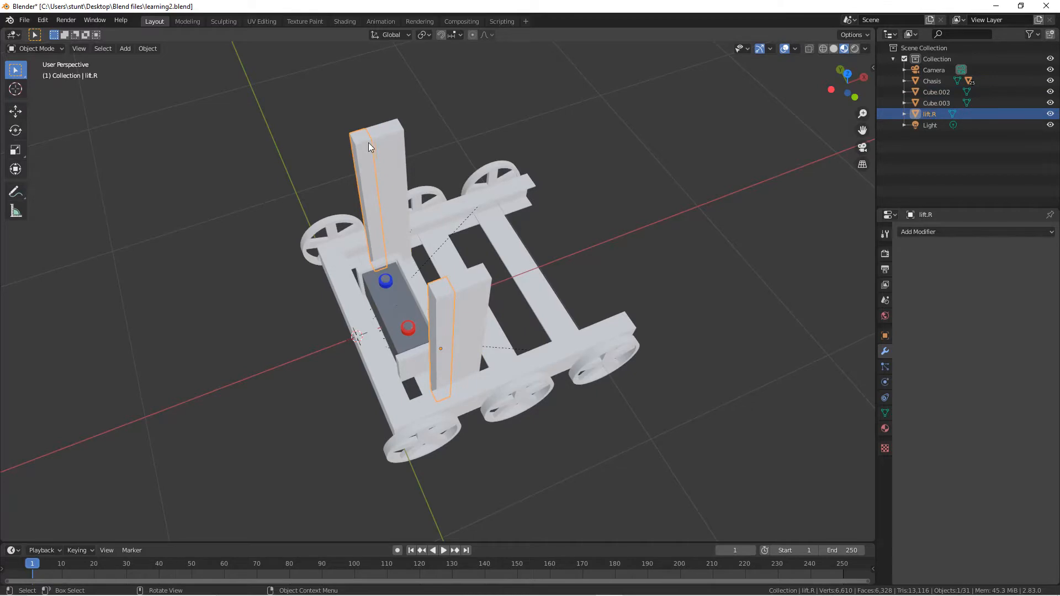
click(386, 132)
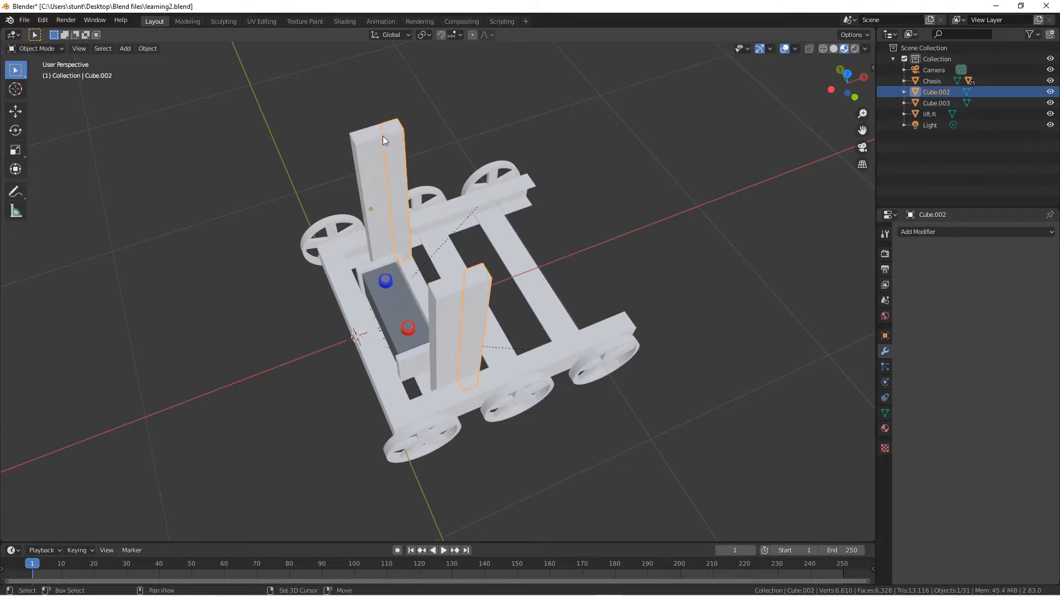
shift+click(380, 135)
right_click(379, 135)
mouse_move(381, 187)
click(423, 187)
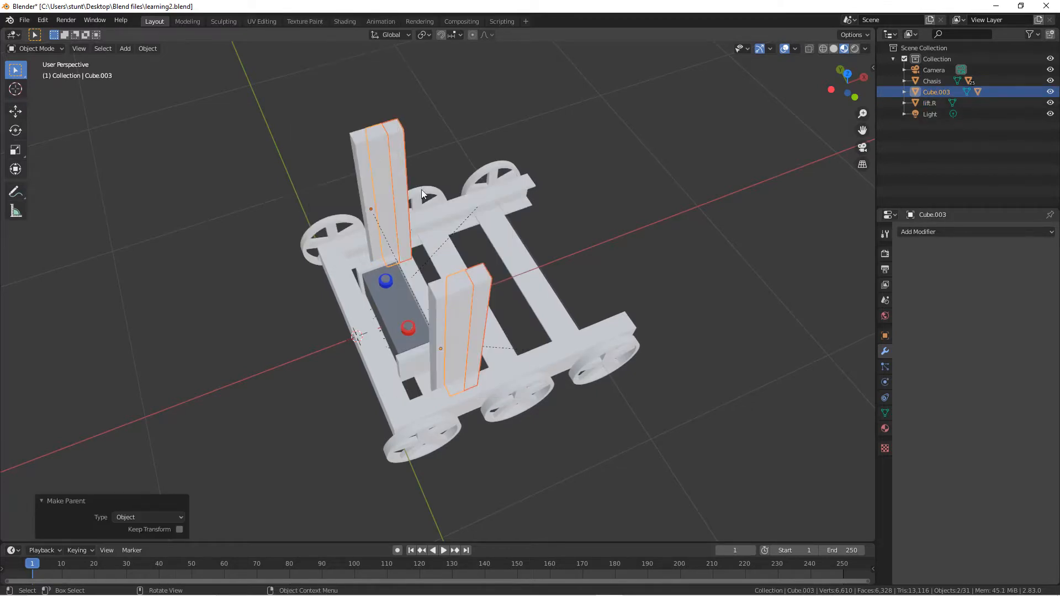
Step: Parent the joined middle bars to the lift.R base bars with the Object parent type
shift+click(365, 166)
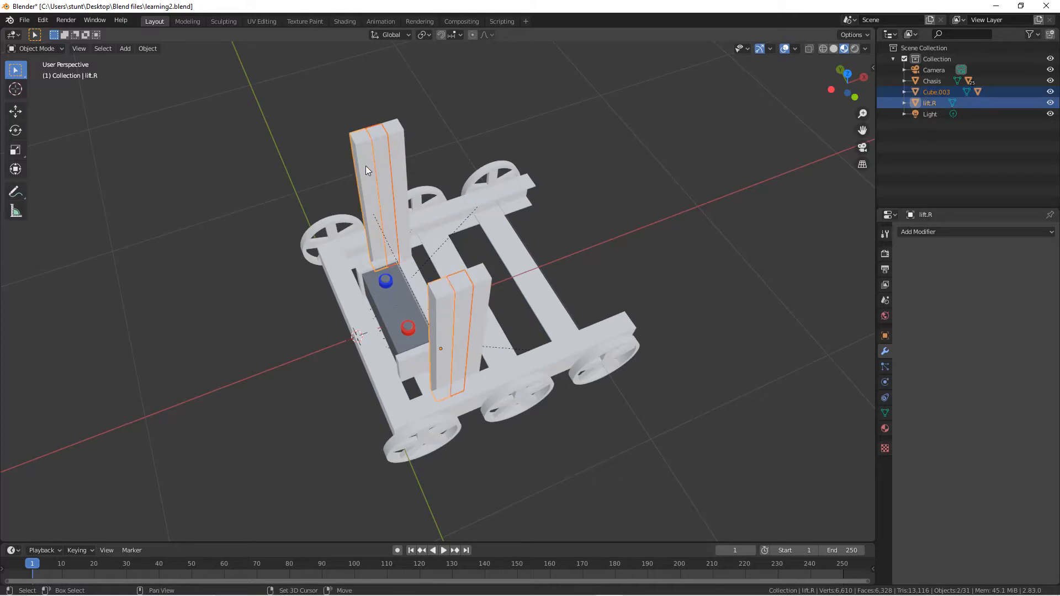
right_click(365, 169)
mouse_move(386, 191)
click(425, 188)
Step: Test the parenting by temporarily moving the front bars, middle bars, base bars and chassis in turn, cancelling each move
click(481, 292)
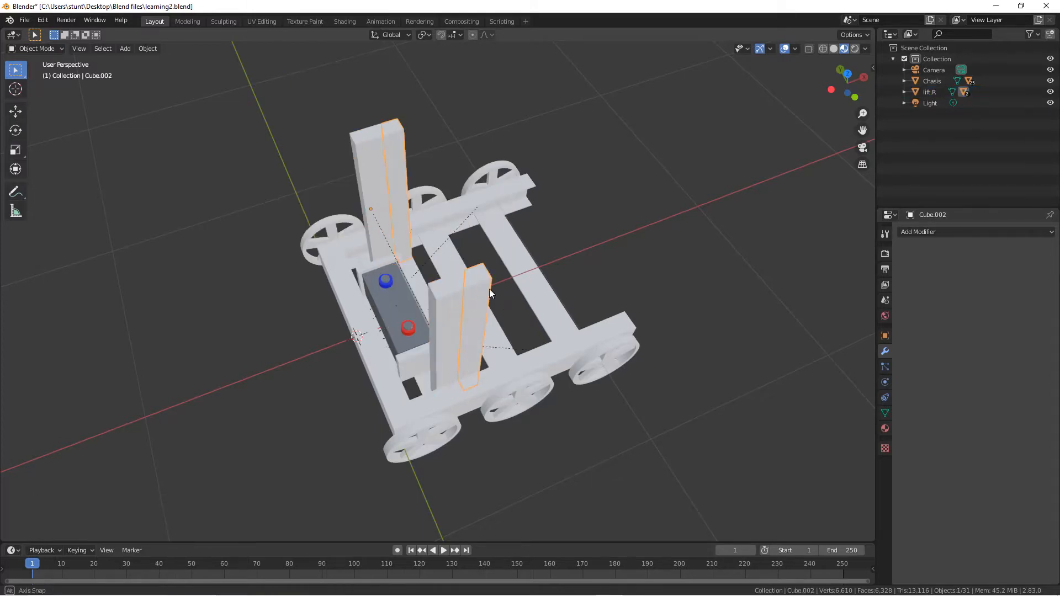
middle_drag(489, 290, 552, 249)
key(g)
key(Escape)
middle_drag(598, 223, 532, 313)
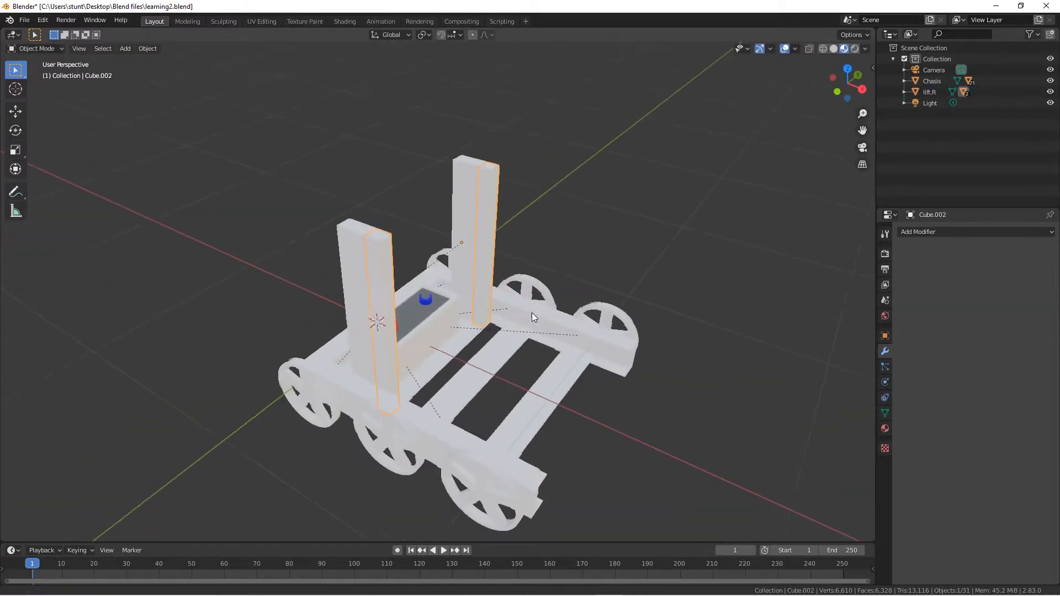
key(g)
key(z)
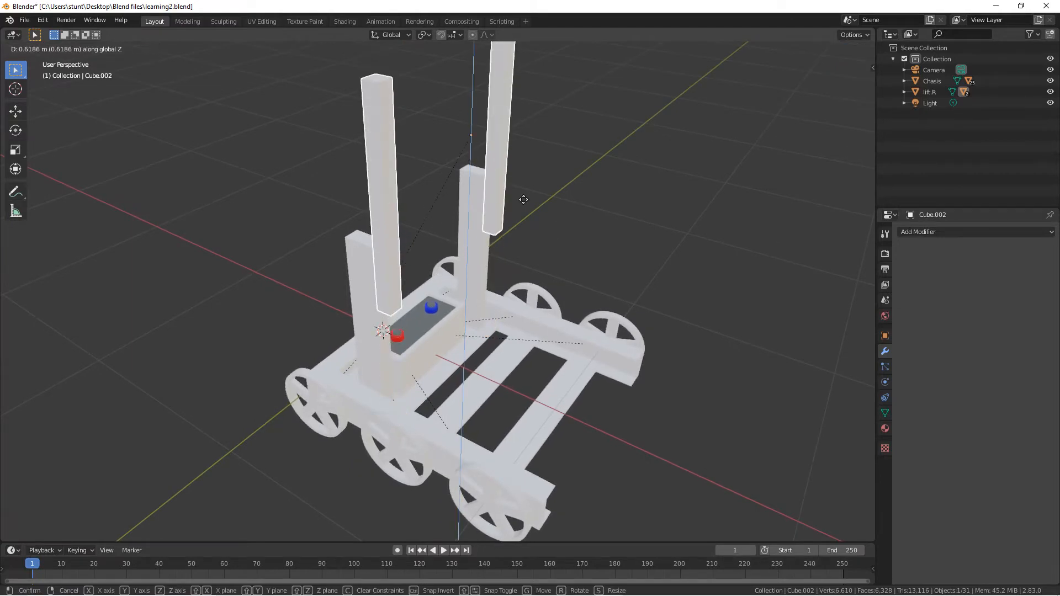
key(Escape)
shift+click(479, 200)
key(g)
key(z)
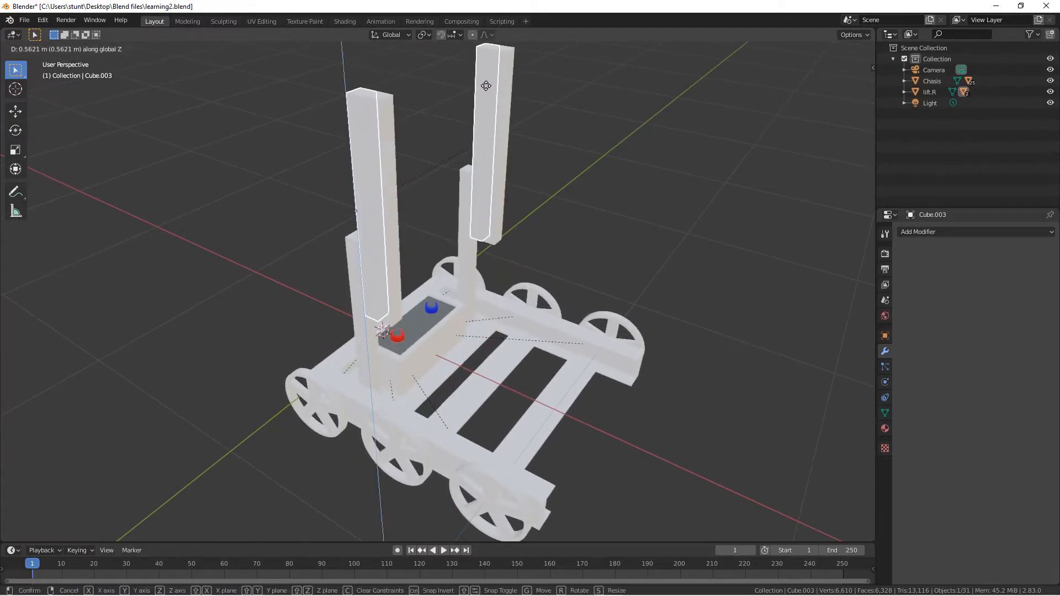
key(Escape)
click(465, 174)
key(g)
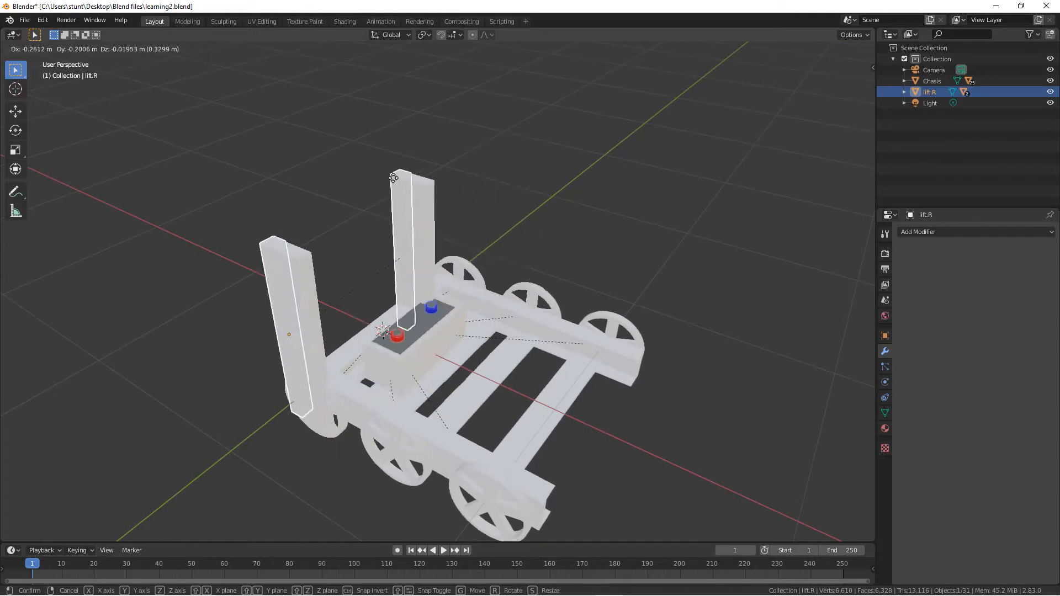
key(Escape)
shift+click(522, 314)
key(g)
key(Escape)
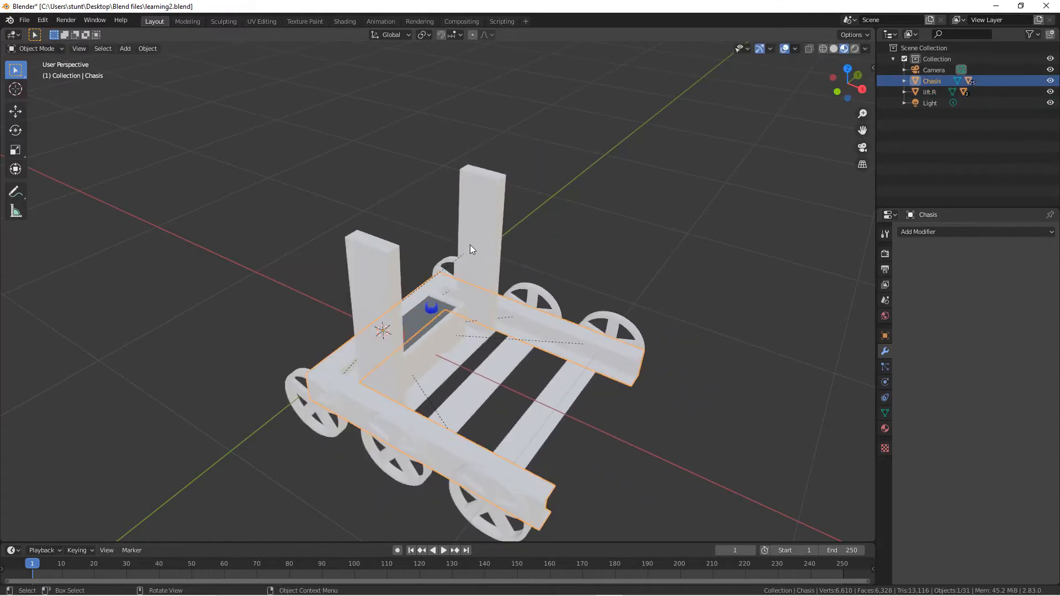
Step: Parent the lift.R base bars to the chassis as Object and test by temporarily moving the chassis
shift+click(469, 244)
shift+click(553, 352)
right_click(553, 351)
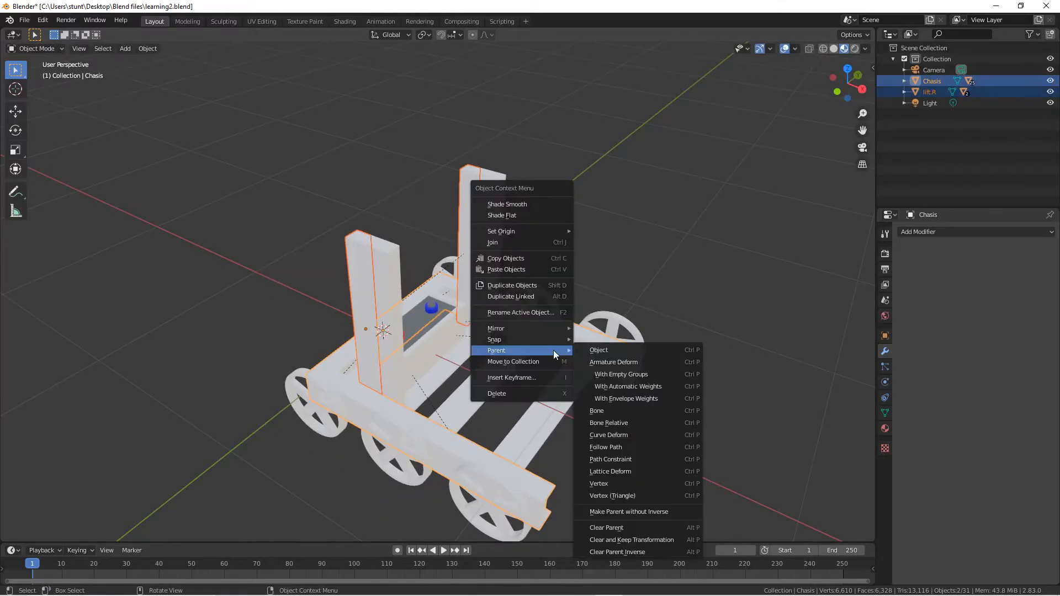
click(580, 348)
click(560, 343)
key(g)
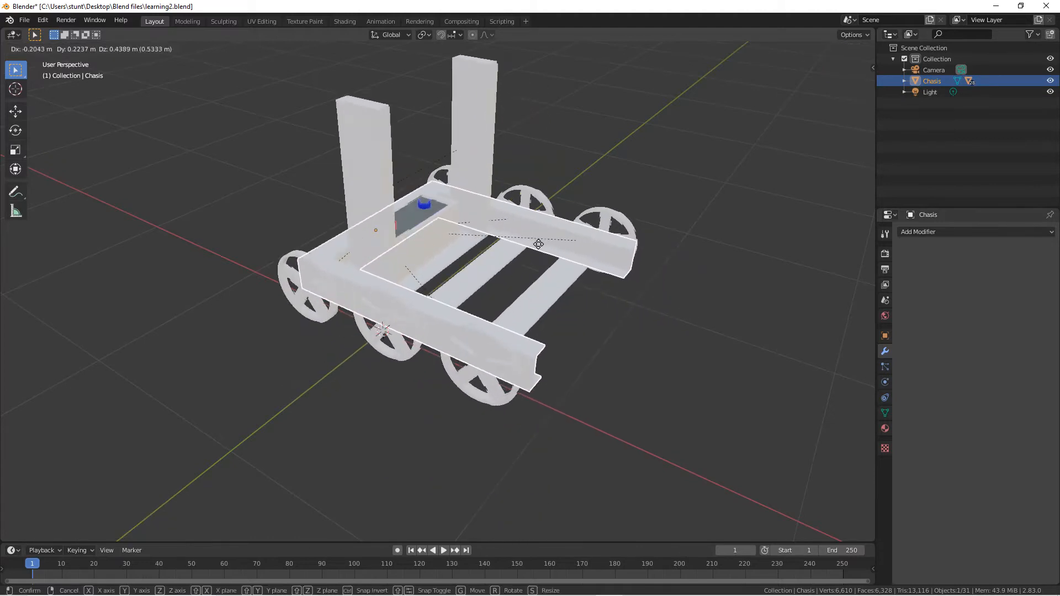
click(553, 293)
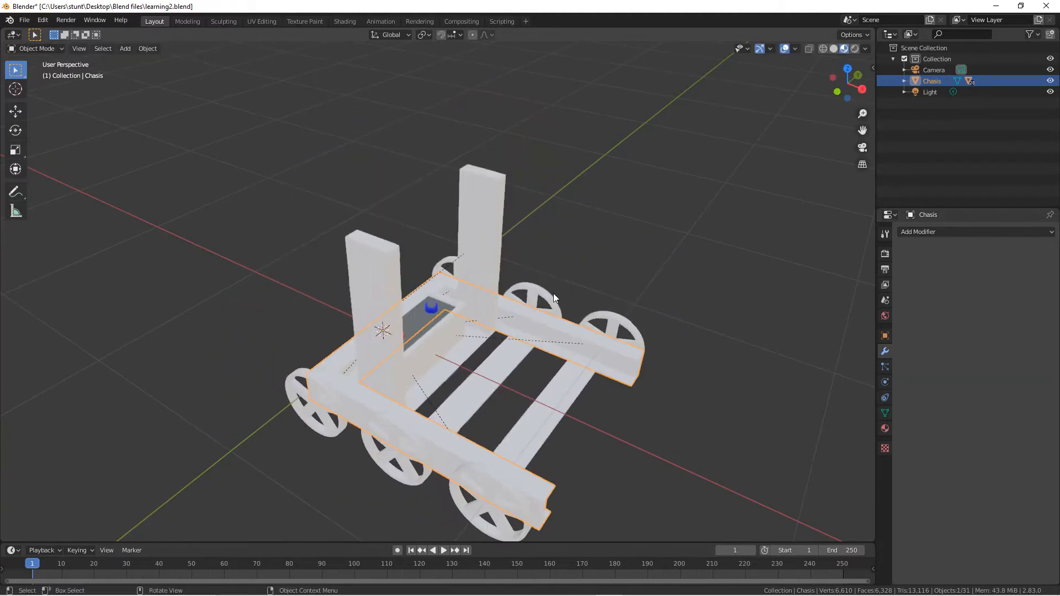
Step: Add two evenly spaced horizontal loop cuts to the front bar of the lift beside the red button
click(484, 197)
scroll(504, 188, up, 3)
middle_drag(491, 195, 342, 228)
key(Tab)
key(ctrl+r)
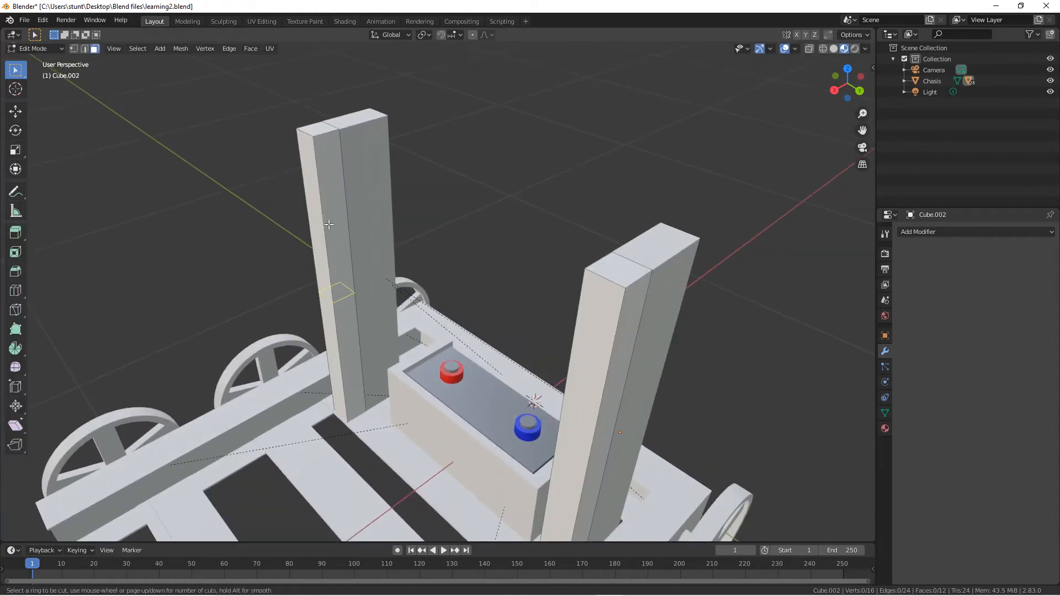
scroll(329, 225, up, 1)
click(330, 225)
right_click(331, 225)
Step: Add two evenly spaced horizontal loop cuts to the front bar of the lift beside the blue button
middle_drag(406, 232, 502, 208)
key(ctrl+r)
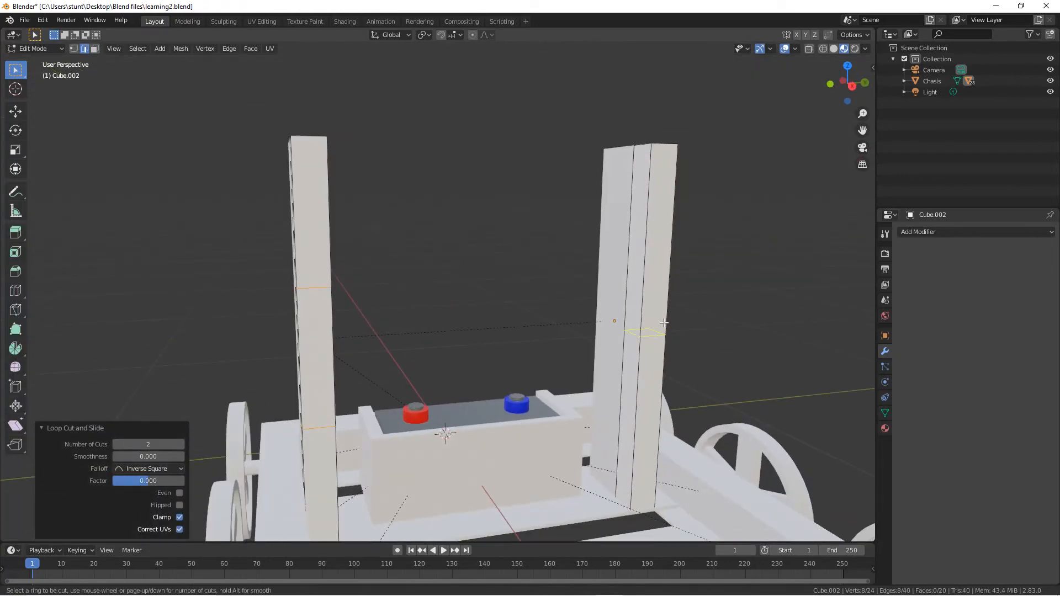
click(664, 322)
right_click(664, 323)
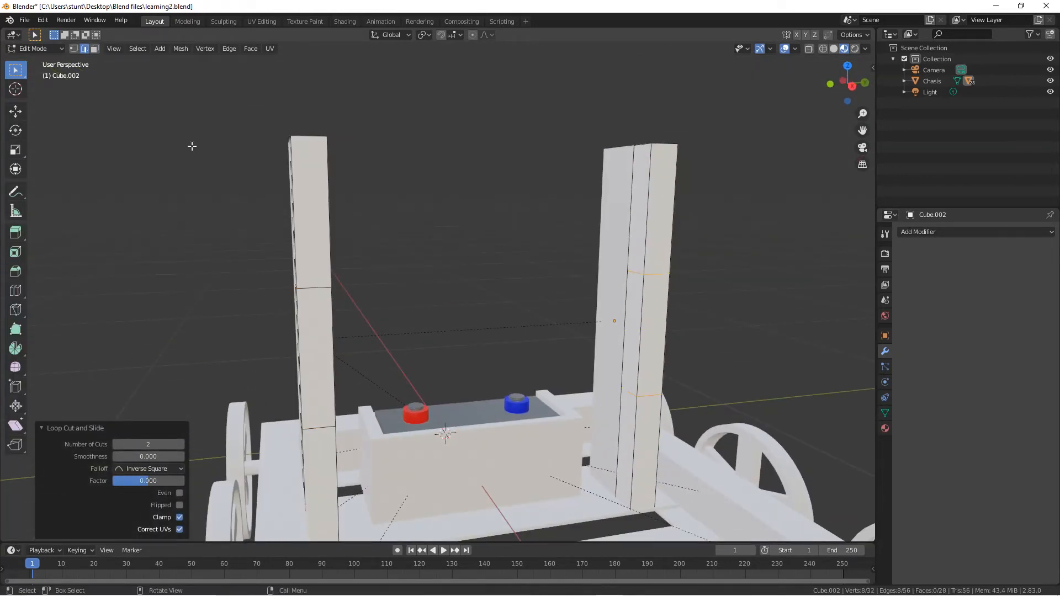
Step: Fill a face between the upper loop-cut edges on the facing sides of the two front bars
click(622, 272)
middle_drag(585, 265, 491, 281)
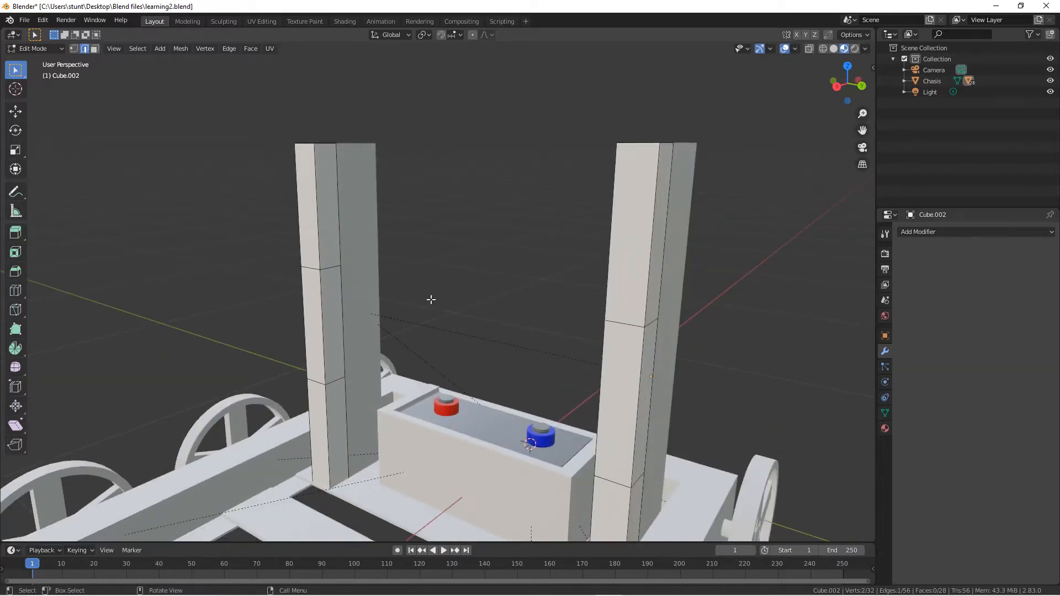
middle_drag(431, 299, 525, 258)
shift+click(367, 252)
key(f)
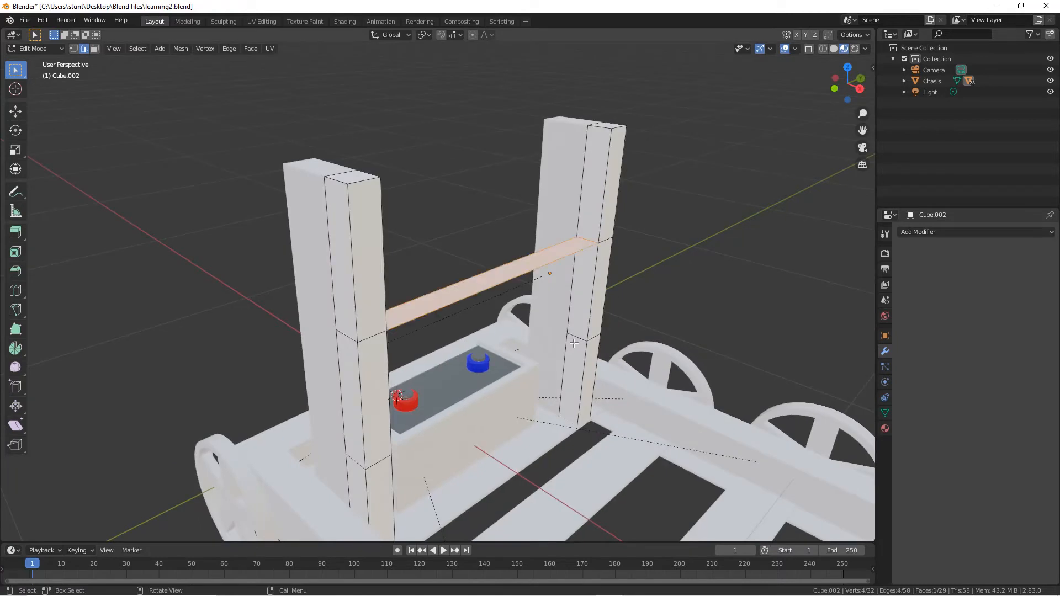
Step: Fill a face between the lower loop-cut edges on the facing sides of the two front bars
click(578, 334)
middle_drag(638, 331, 328, 369)
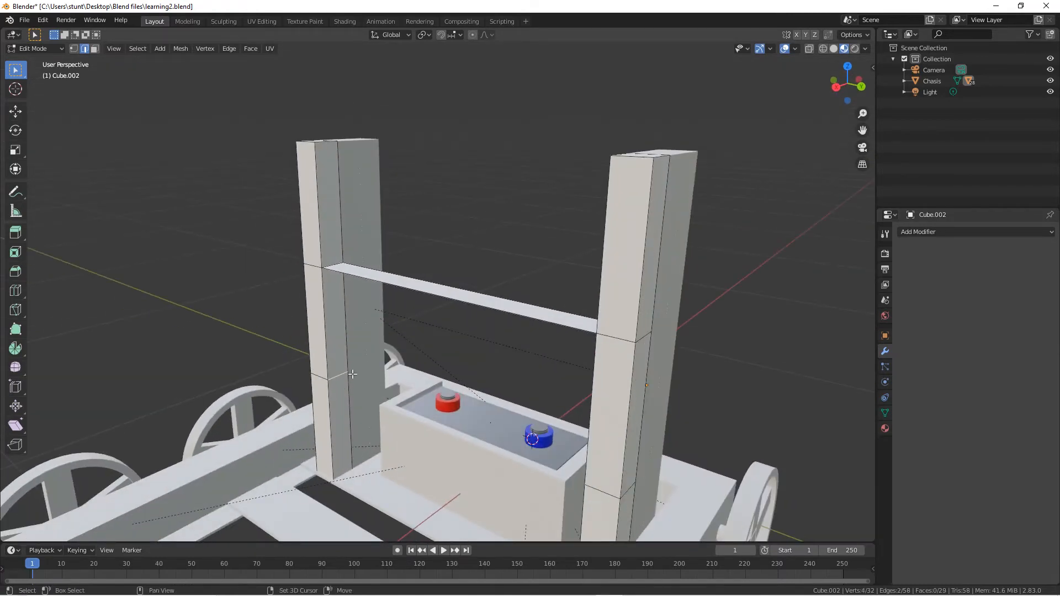
middle_drag(410, 363, 523, 353)
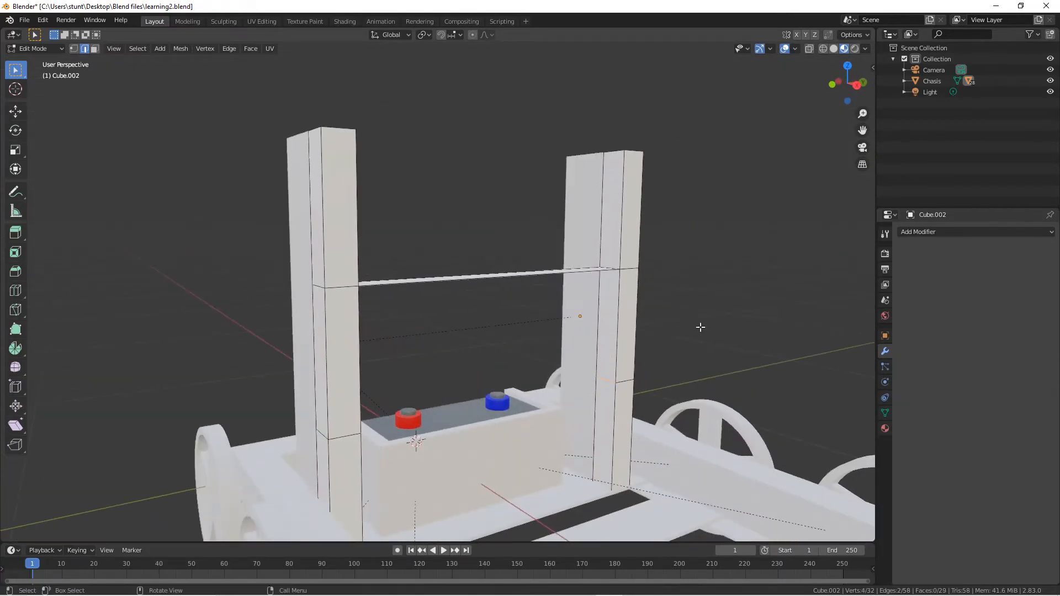
key(f)
Step: Close the front and rear sides of the cross piece by filling faces between the facing vertical edges of the two bars
click(607, 308)
middle_drag(591, 310, 479, 319)
shift+click(312, 310)
key(f)
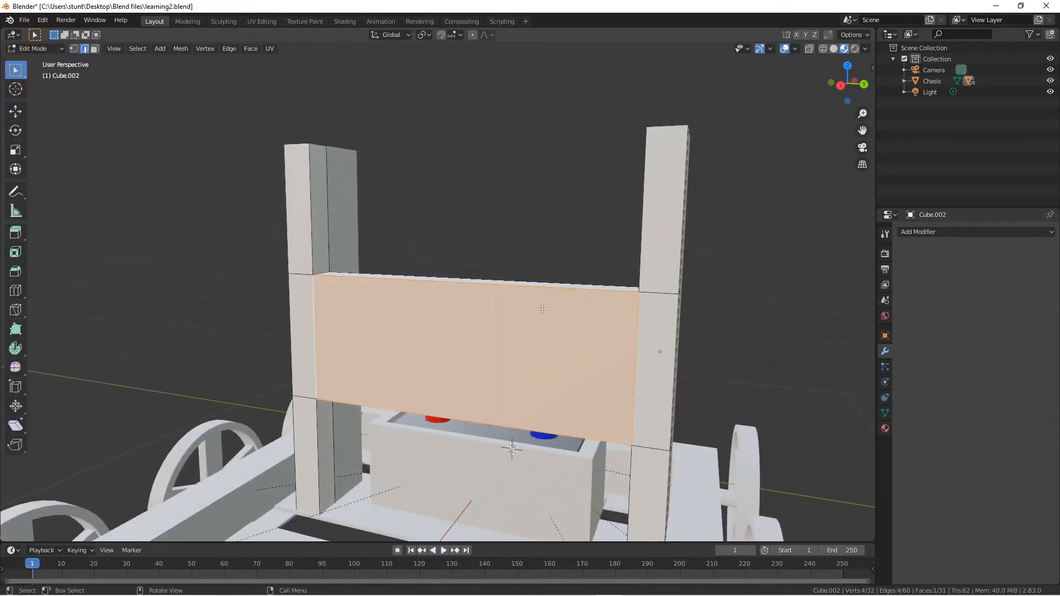
middle_drag(549, 310, 426, 318)
click(485, 295)
middle_drag(485, 295, 301, 279)
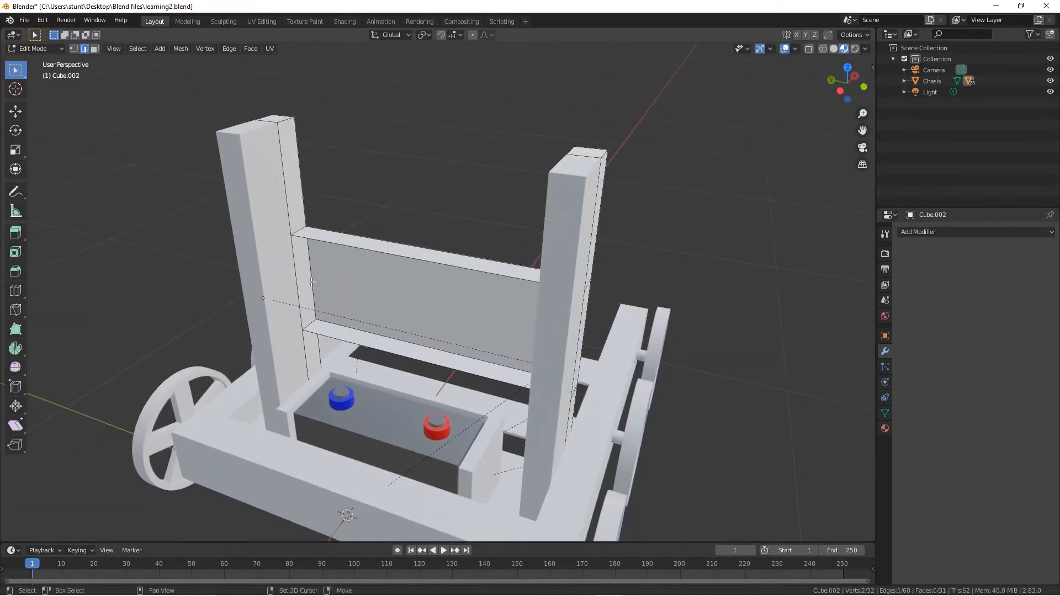
shift+click(301, 279)
key(f)
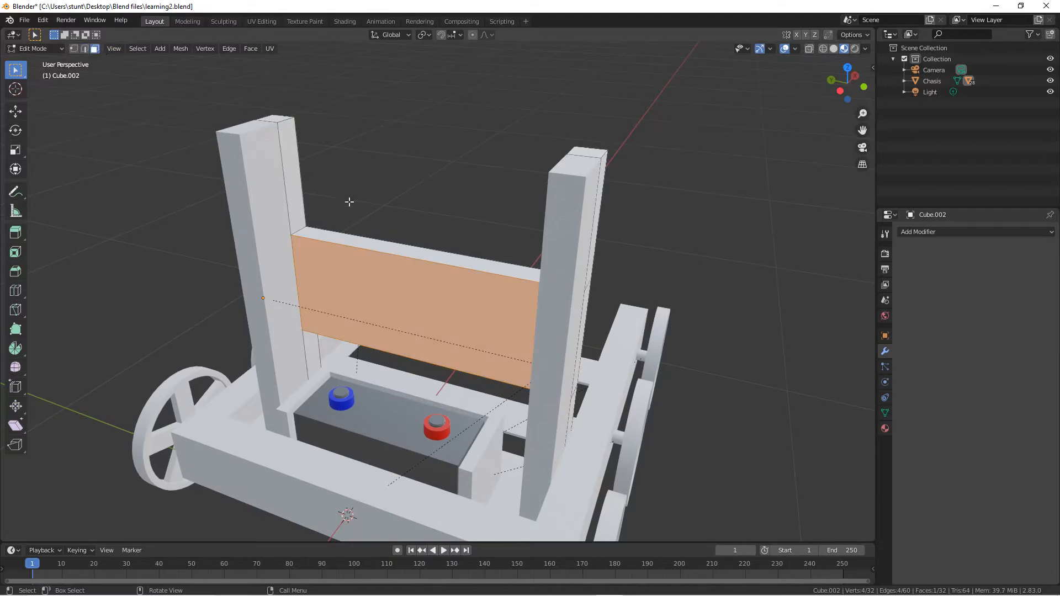
Step: Raise the cross piece's top face about 0.28 m and its bottom face about 0.56 m, leaving a thin beam near the bar tops
key(e)
key(z)
click(395, 142)
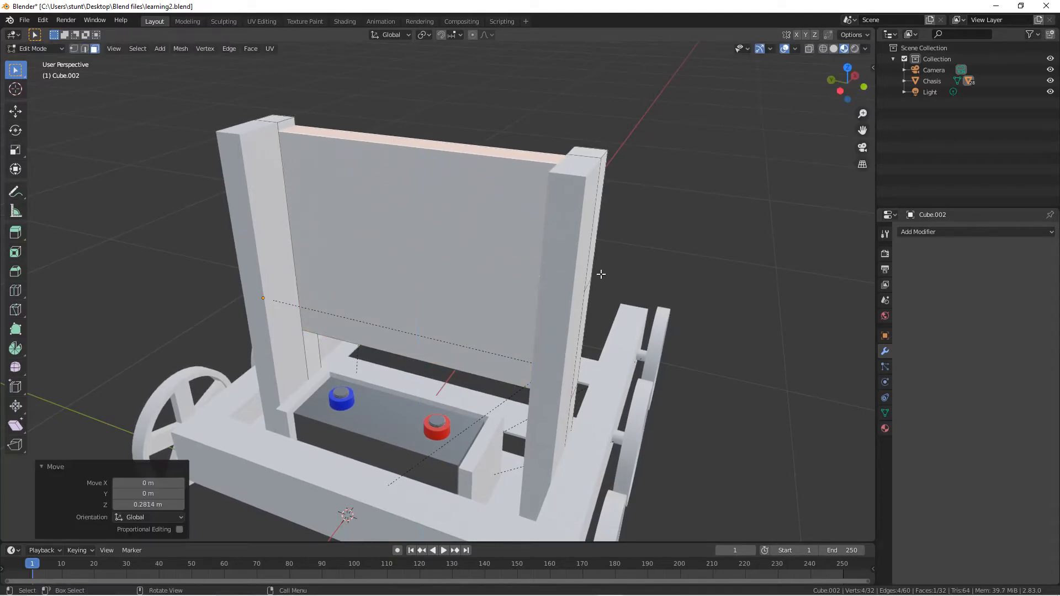
middle_drag(395, 143, 654, 374)
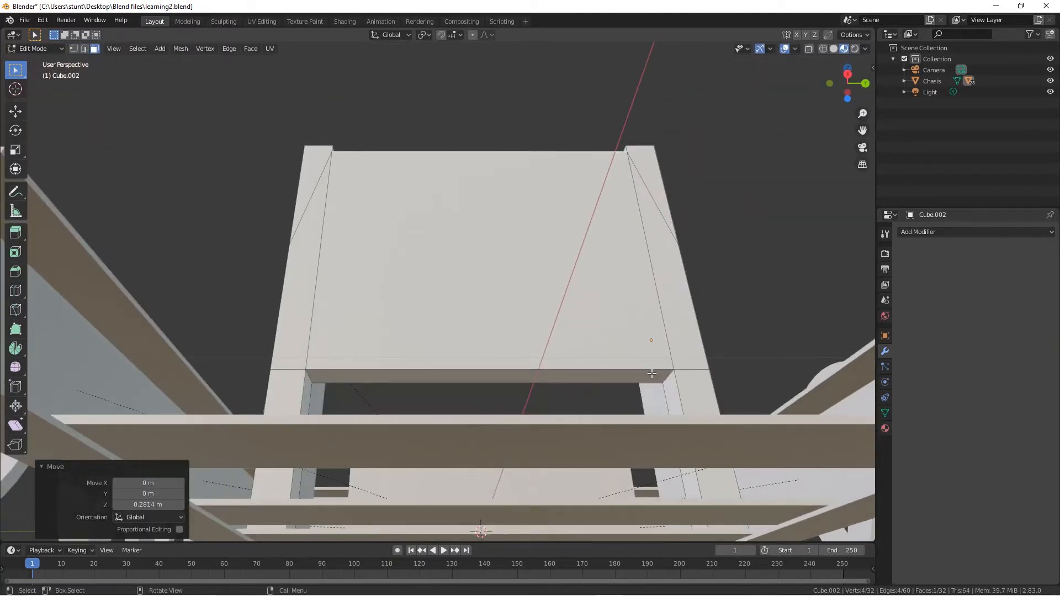
key(g)
key(z)
click(617, 161)
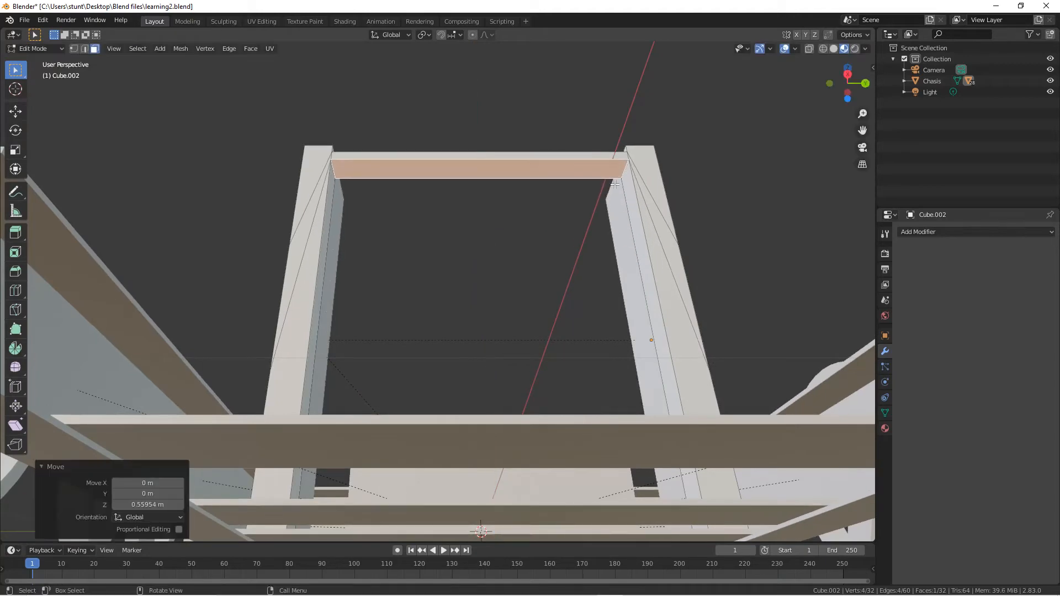
Step: Fine-tune the height of the cross piece's bottom face, ending with a move of about 0.021 m along Z, and return to Object Mode with nothing selected
middle_drag(617, 160, 342, 178)
key(g)
key(z)
click(467, 199)
key(g)
key(z)
click(344, 174)
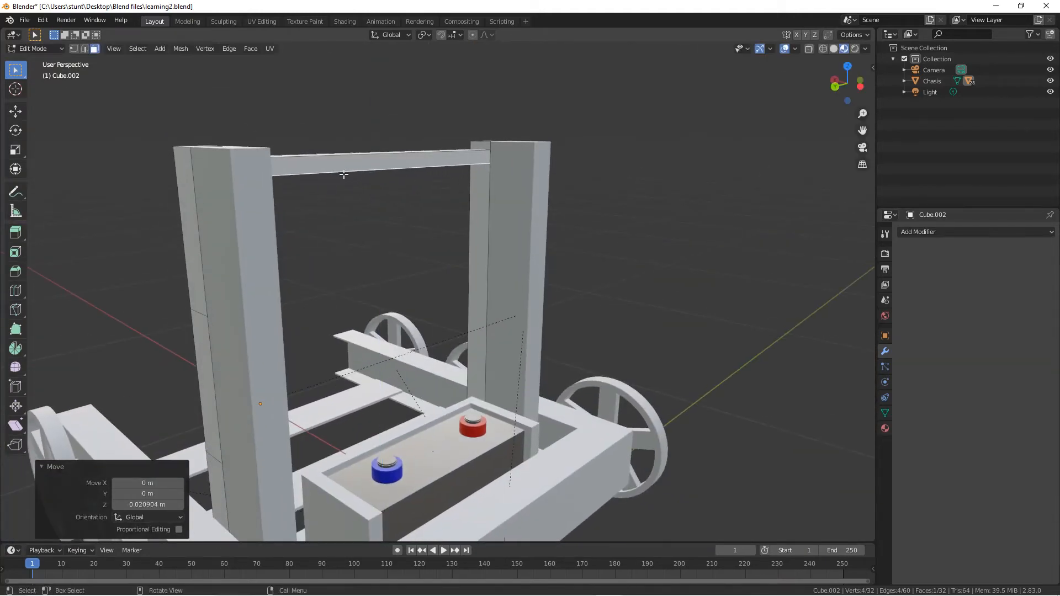
click(34, 48)
click(33, 58)
click(300, 192)
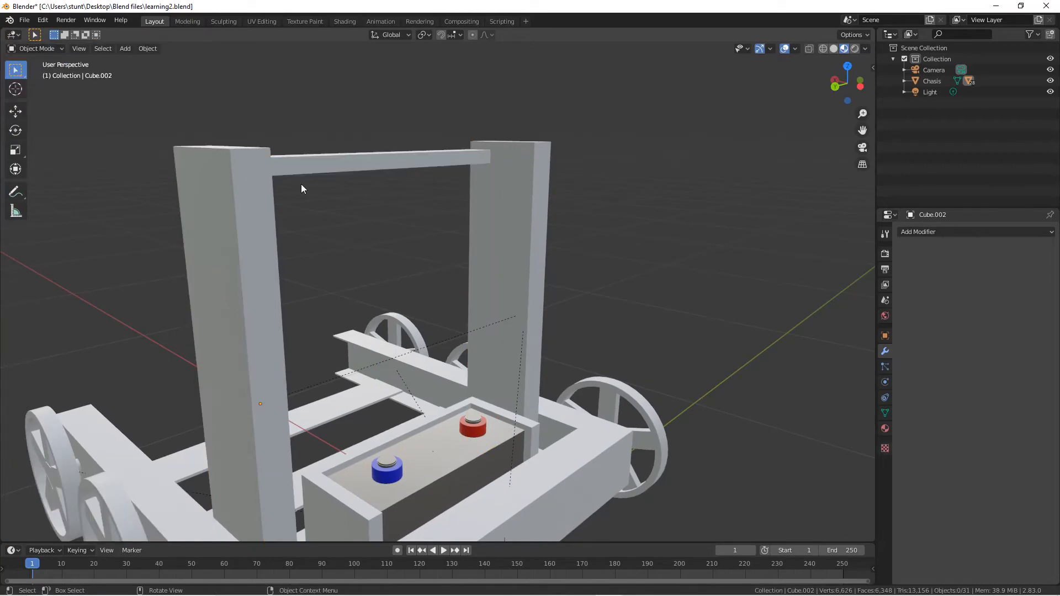
Step: Add a 32-vertex mesh cylinder of 1 m radius and 2 m depth at the origin and isolate it in local view
middle_drag(300, 192, 422, 194)
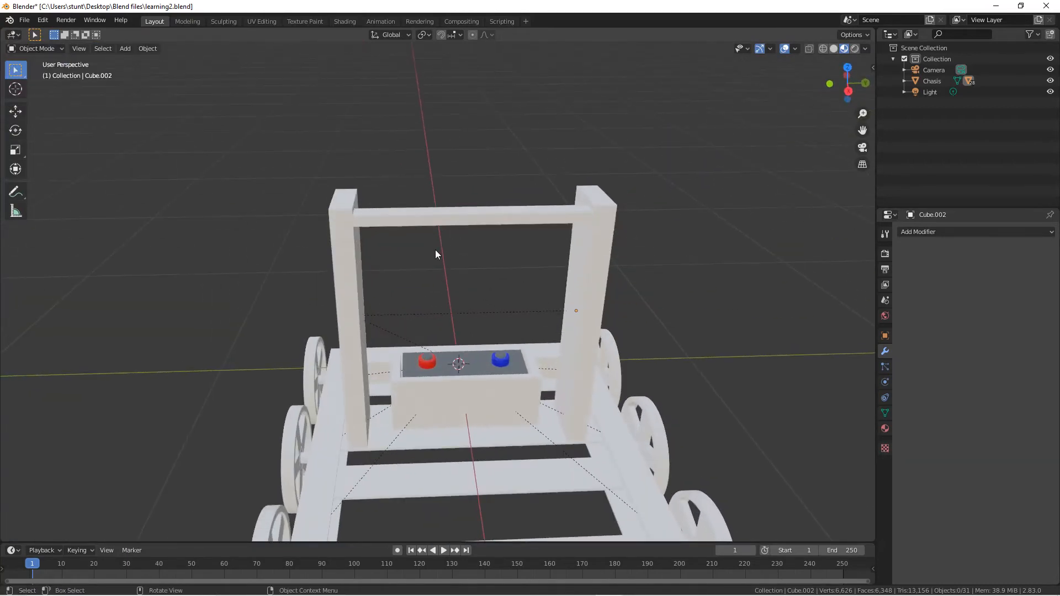
middle_drag(435, 254, 459, 244)
key(shift+a)
mouse_move(459, 247)
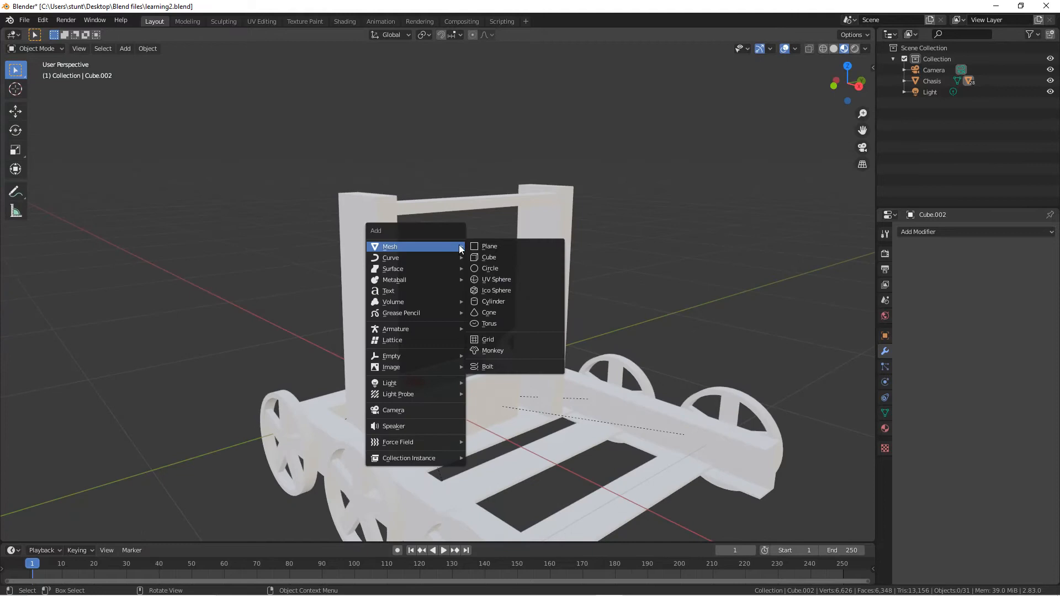
click(511, 298)
scroll(497, 302, down, 5)
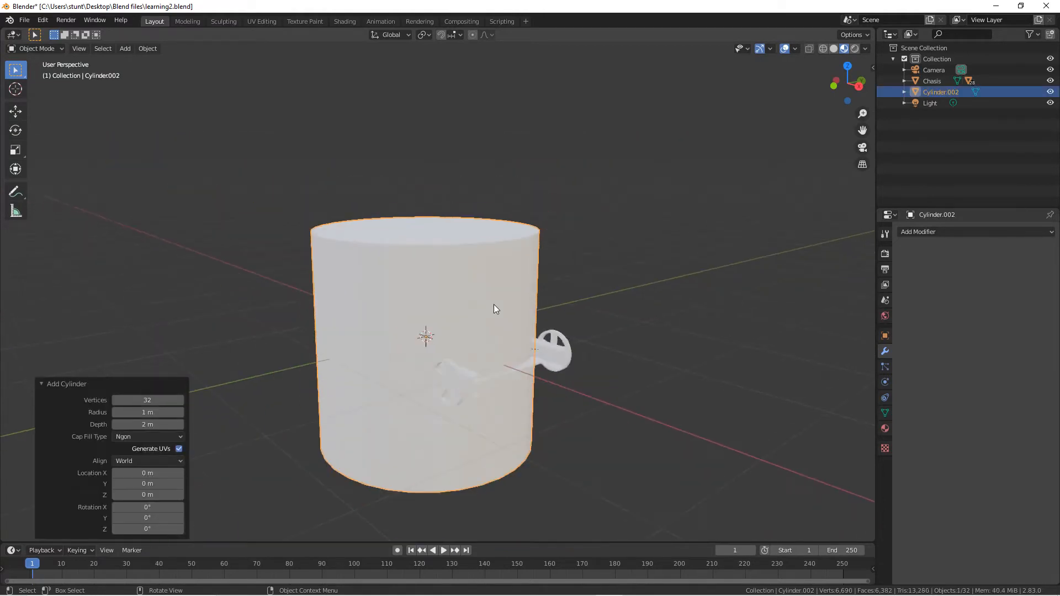
middle_drag(493, 303, 548, 326)
key(KP_Divide)
scroll(552, 317, down, 4)
scroll(579, 306, up, 4)
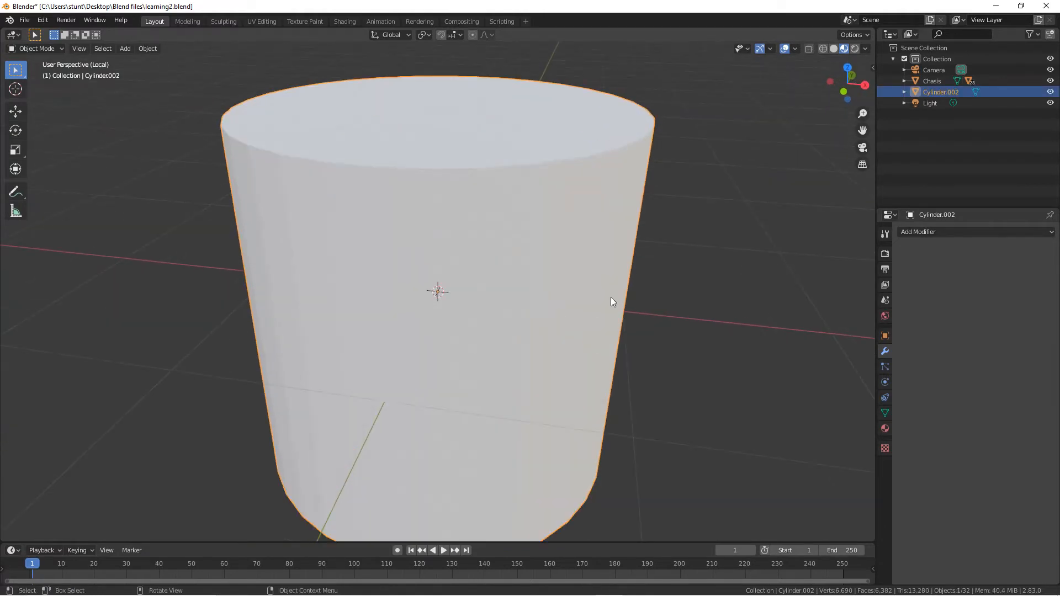
Step: Scale the cylinder uniformly by about 0.153 and narrow it by about 0.249 in X and Y only
key(s)
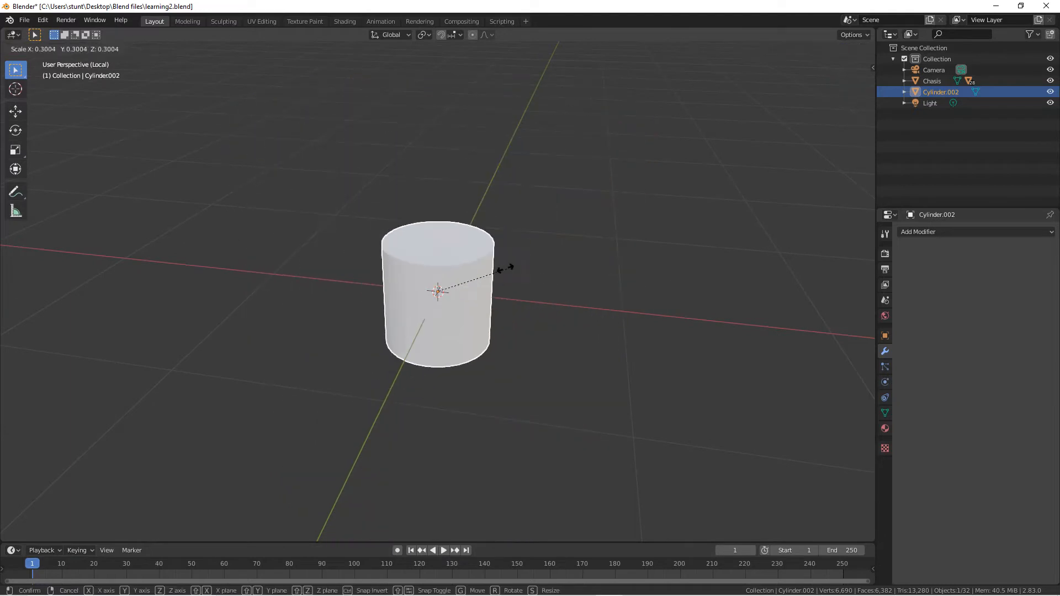
click(472, 279)
click(842, 88)
scroll(552, 248, up, 5)
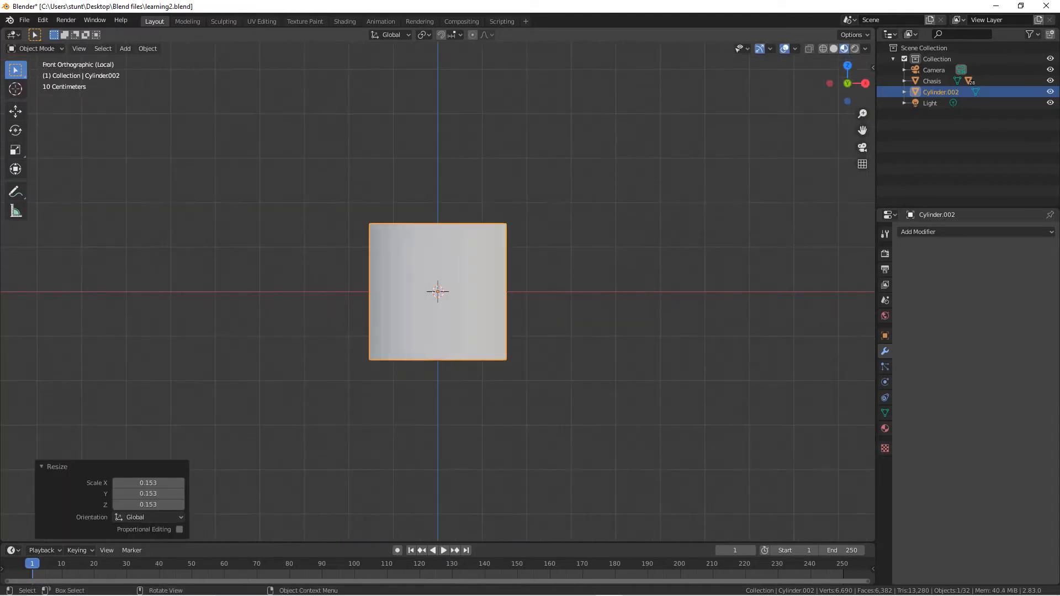
key(s)
key(shift+z)
click(465, 274)
scroll(554, 230, up, 4)
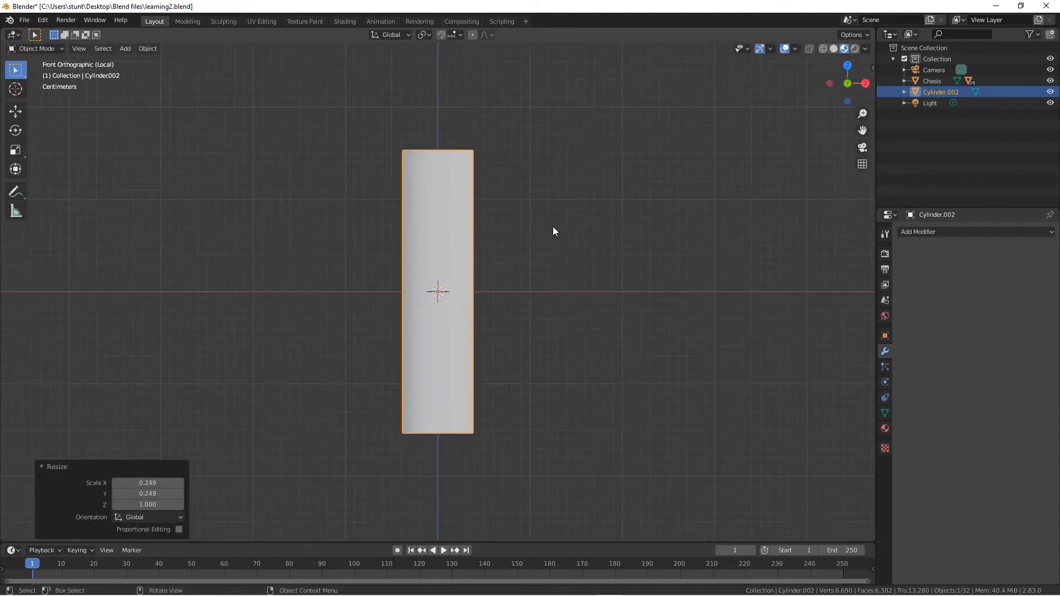
Step: Lower the cylinder about 0.155 m along Z to bring its top face close to the 3D cursor
key(g)
key(z)
click(533, 373)
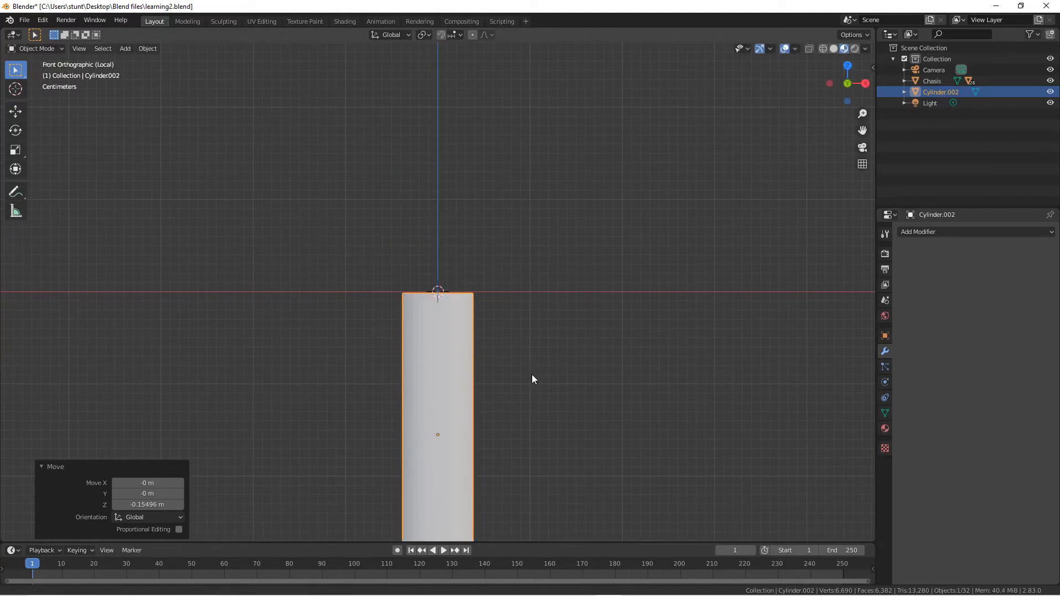
scroll(402, 276, up, 4)
scroll(545, 306, down, 5)
middle_drag(545, 306, 527, 352)
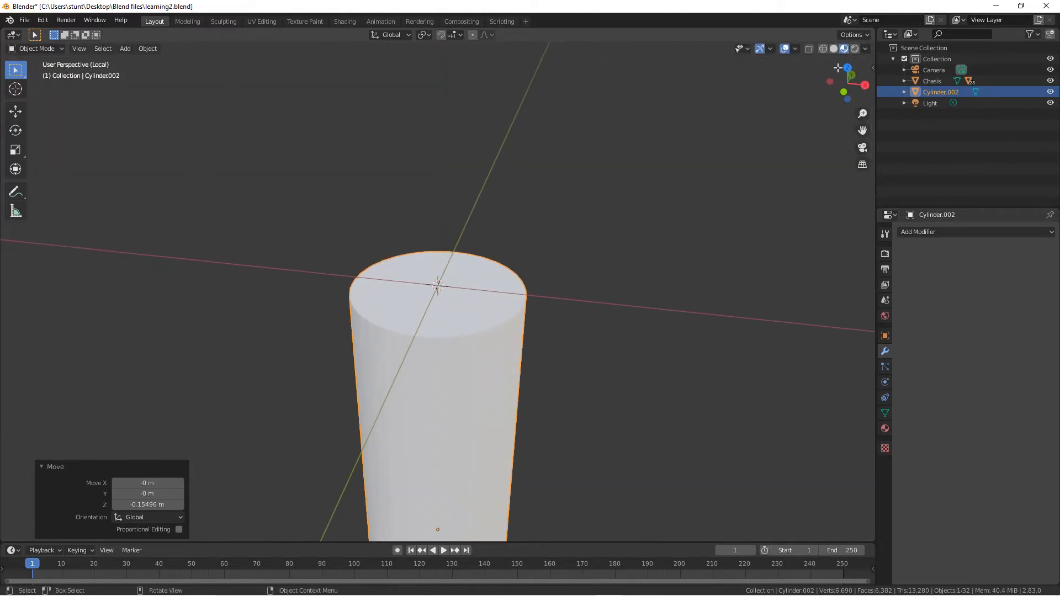
Step: Raise the cylinder about 0.0016 m along Z in the front view to bring its top closer to the X axis line
click(844, 92)
scroll(509, 303, up, 12)
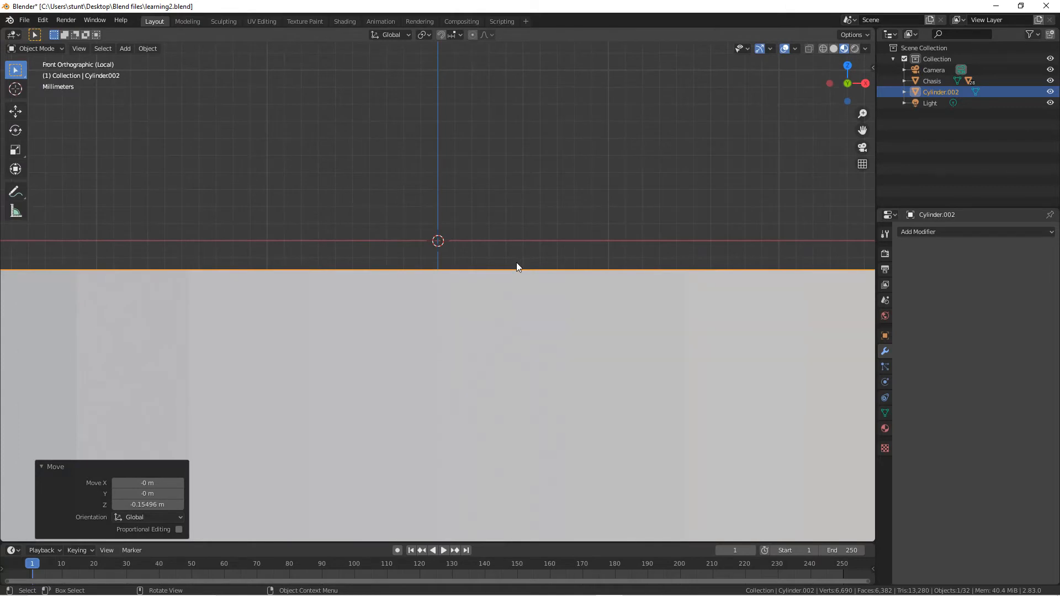
key(g)
key(z)
click(516, 236)
shift+middle_drag(516, 235, 510, 301)
scroll(501, 291, up, 6)
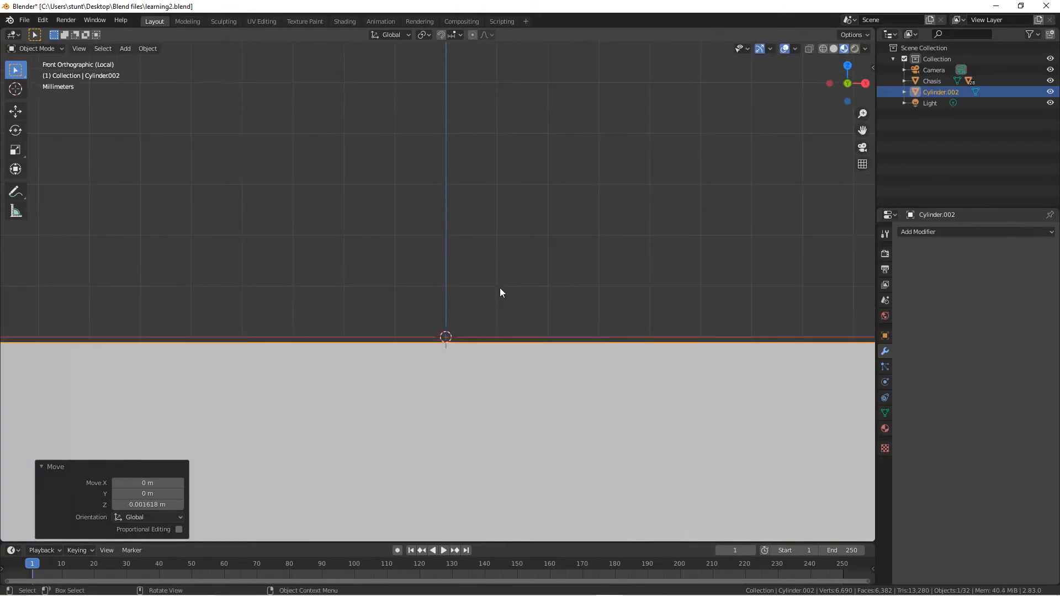
Step: Align the cylinder's top edge with the X axis line by raising it about 0.0001 m along Z at close magnification
shift+middle_drag(499, 224, 479, 158)
scroll(478, 157, up, 5)
shift+middle_drag(440, 206, 513, 258)
scroll(510, 257, up, 5)
key(g)
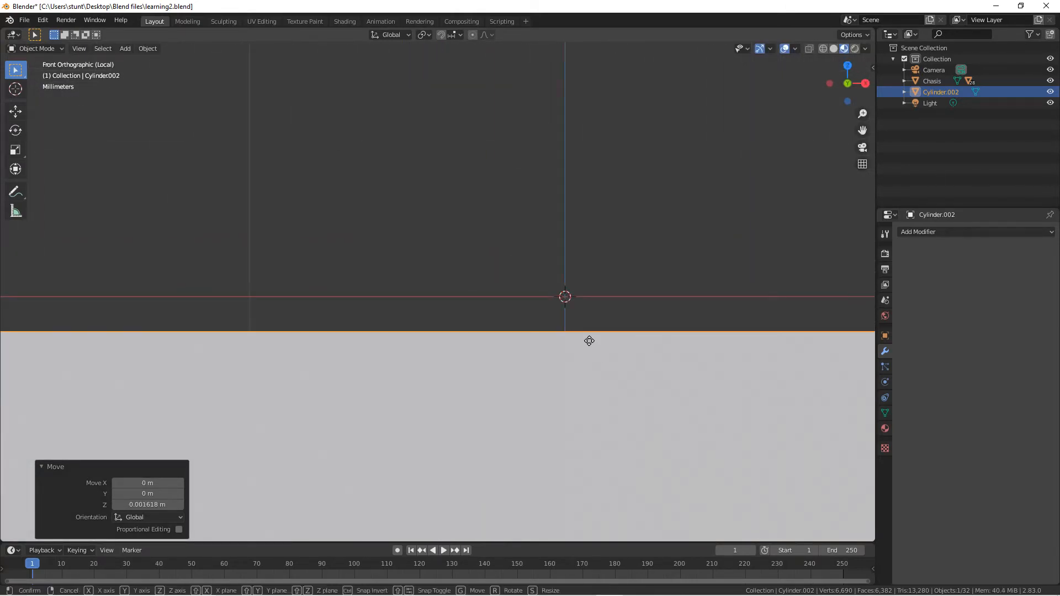
key(z)
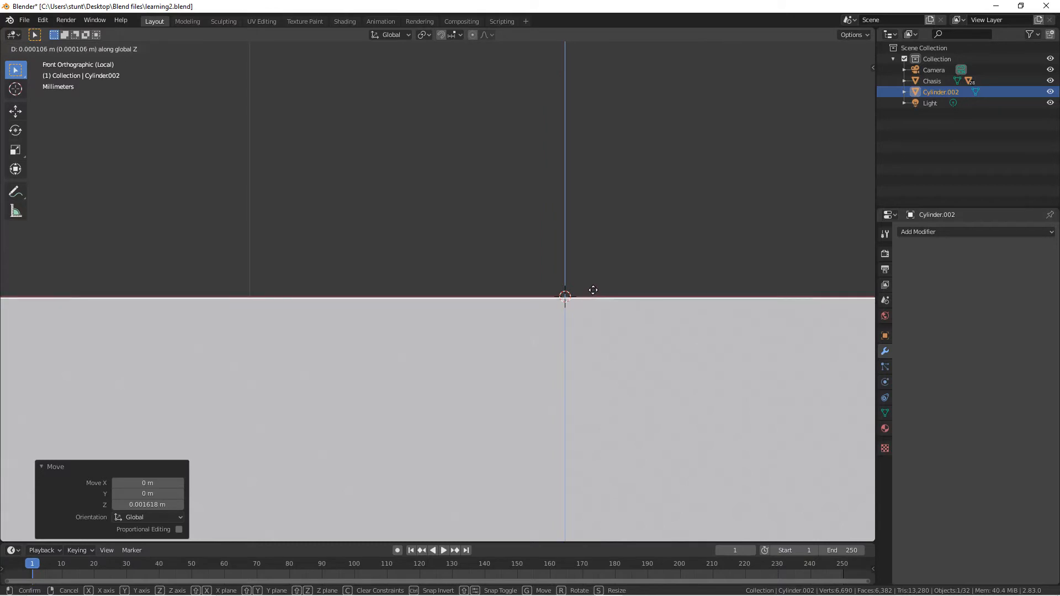
click(593, 290)
scroll(495, 312, down, 8)
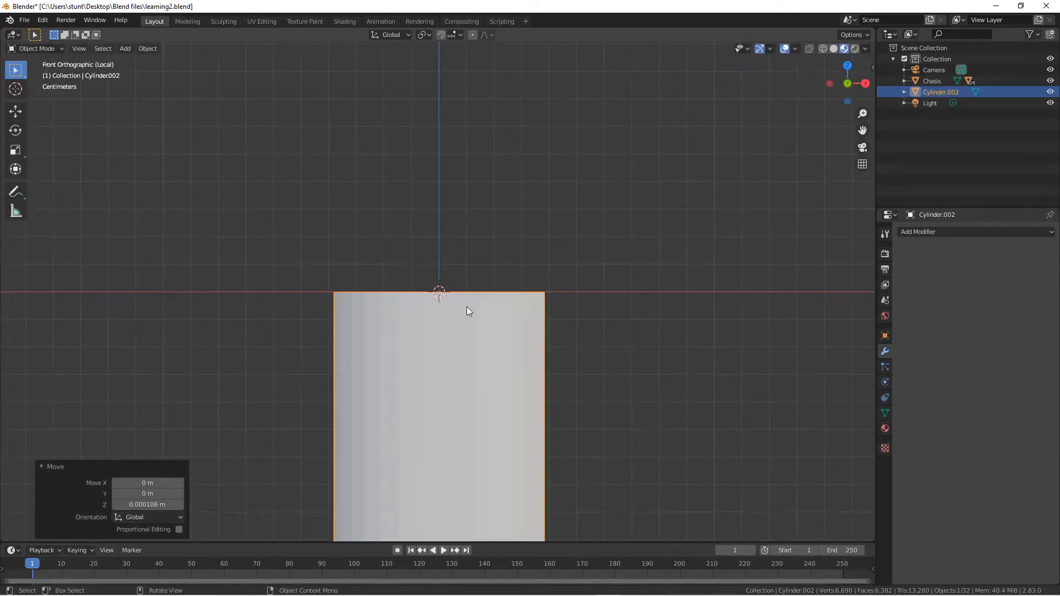
scroll(466, 306, down, 5)
scroll(455, 313, up, 6)
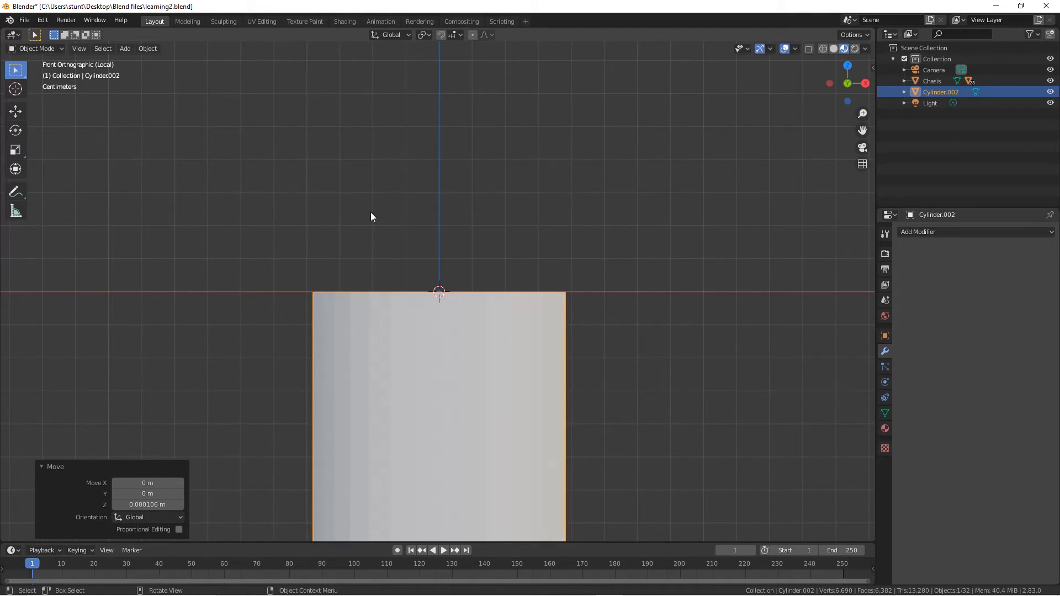
Step: Offset the whole cylinder from the 3D cursor in the positive X direction in Object Mode
key(Tab)
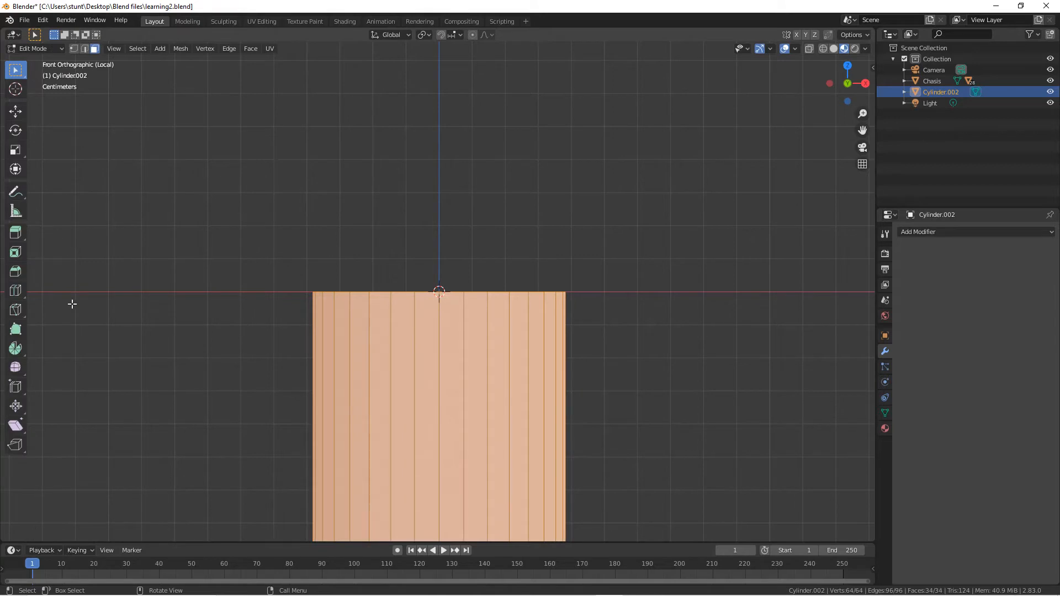
key(Tab)
scroll(226, 331, down, 10)
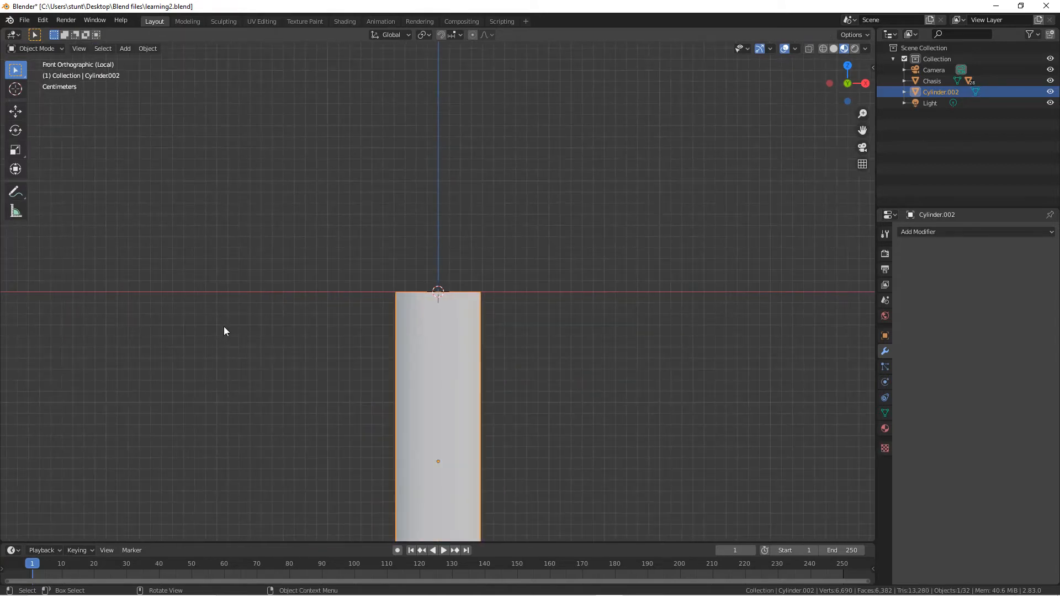
key(g)
key(x)
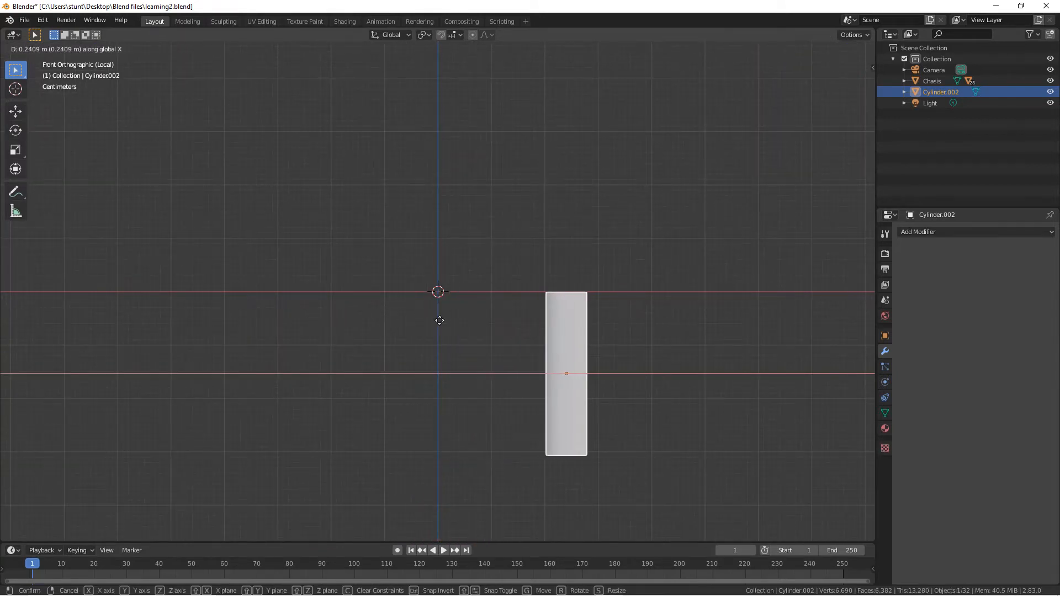
click(427, 318)
Step: In Edit Mode, select the cylinder's top face and set up the Spin tool to rotate around the Y axis
key(Tab)
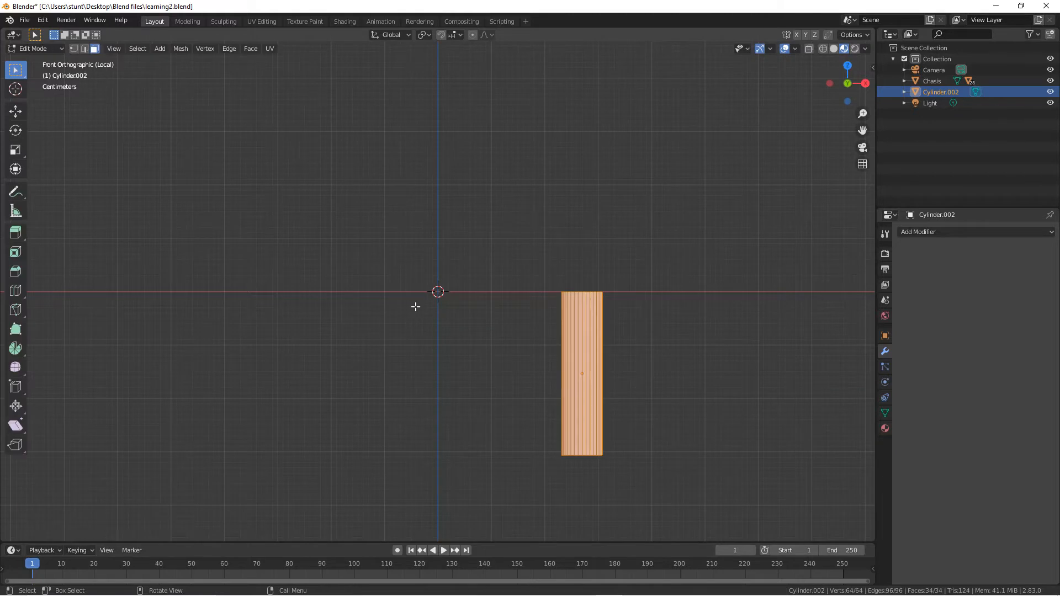
click(14, 349)
middle_drag(83, 320, 218, 283)
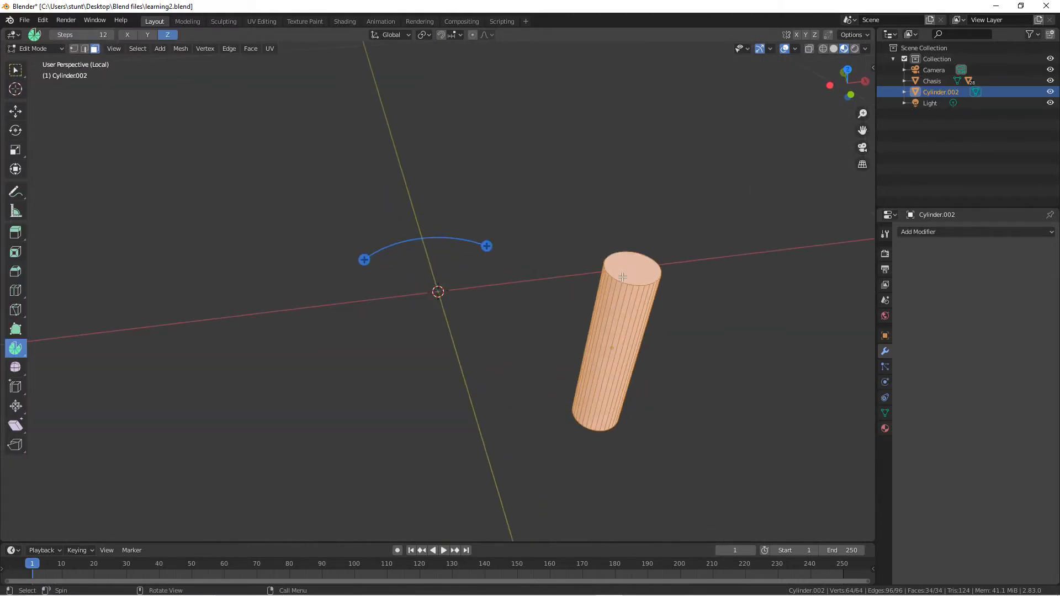
click(628, 272)
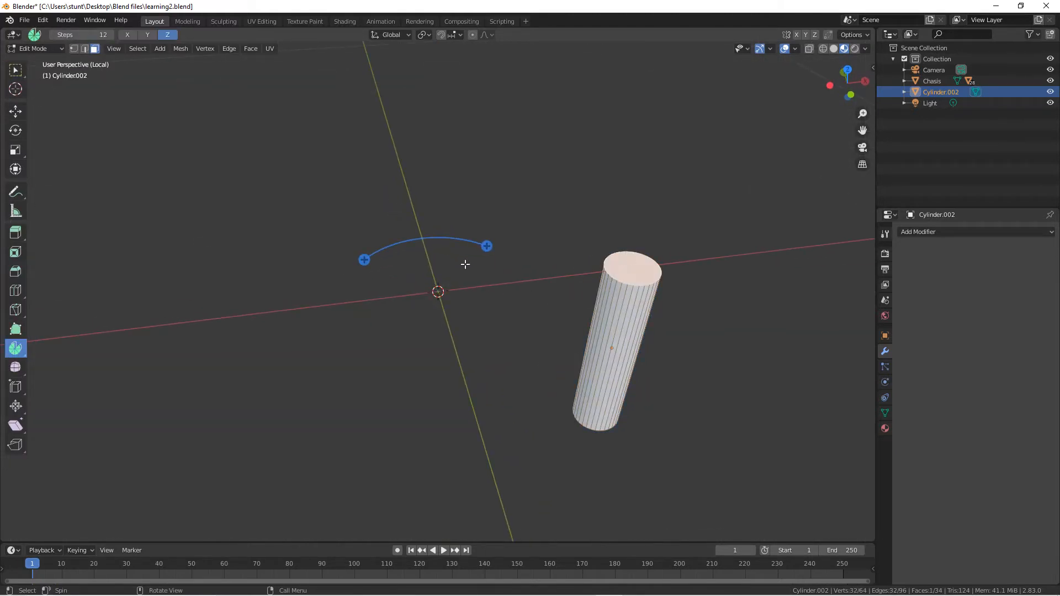
click(148, 34)
click(125, 34)
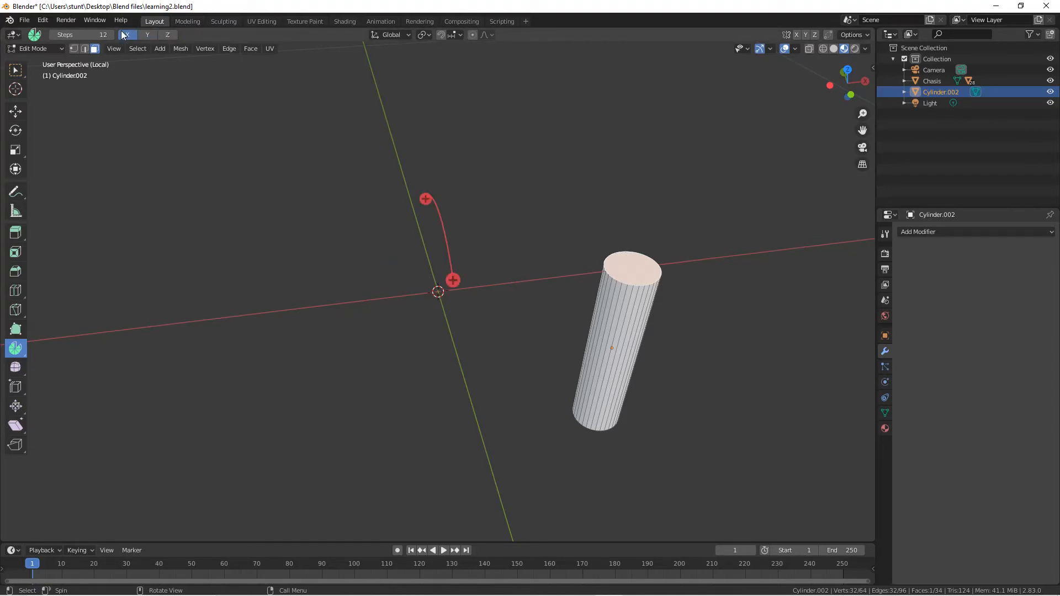
middle_drag(434, 248, 358, 164)
click(147, 34)
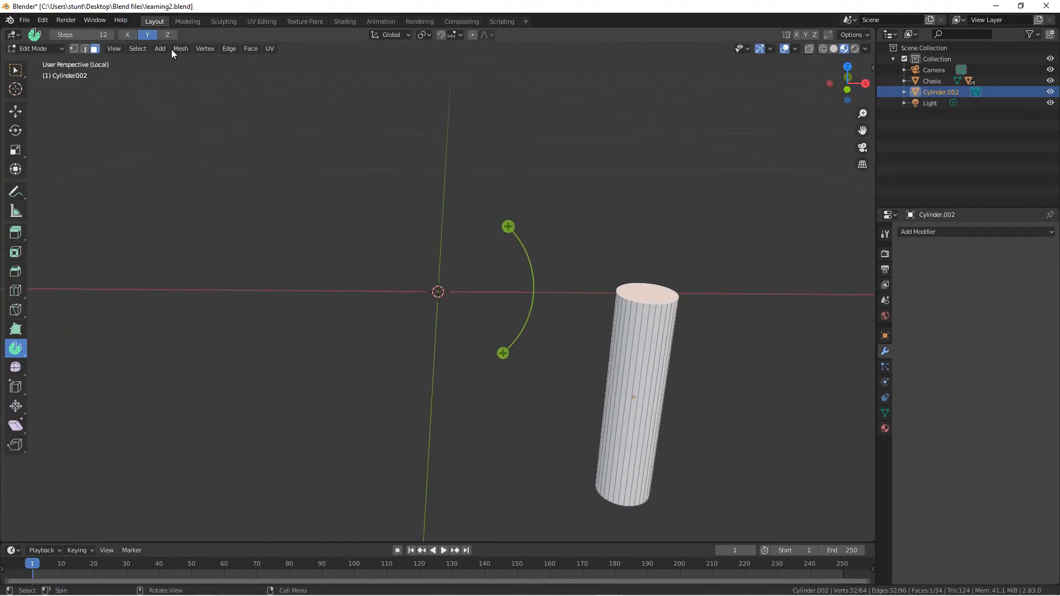
Step: Examine how the X and Y spin axes are oriented relative to the cylinder in perspective, front and right views
middle_drag(496, 312, 560, 267)
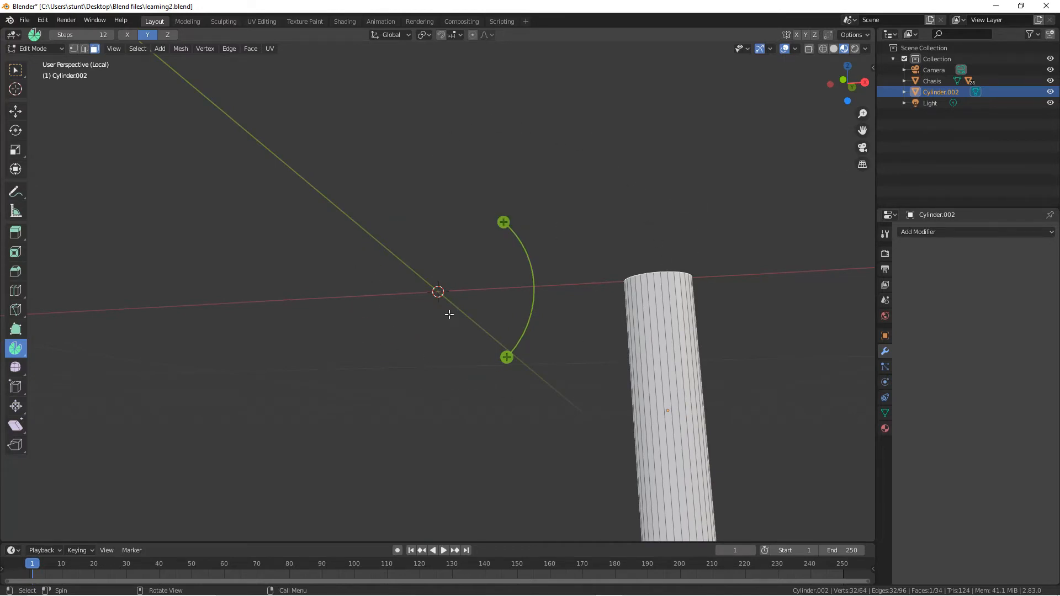
middle_drag(449, 314, 442, 267)
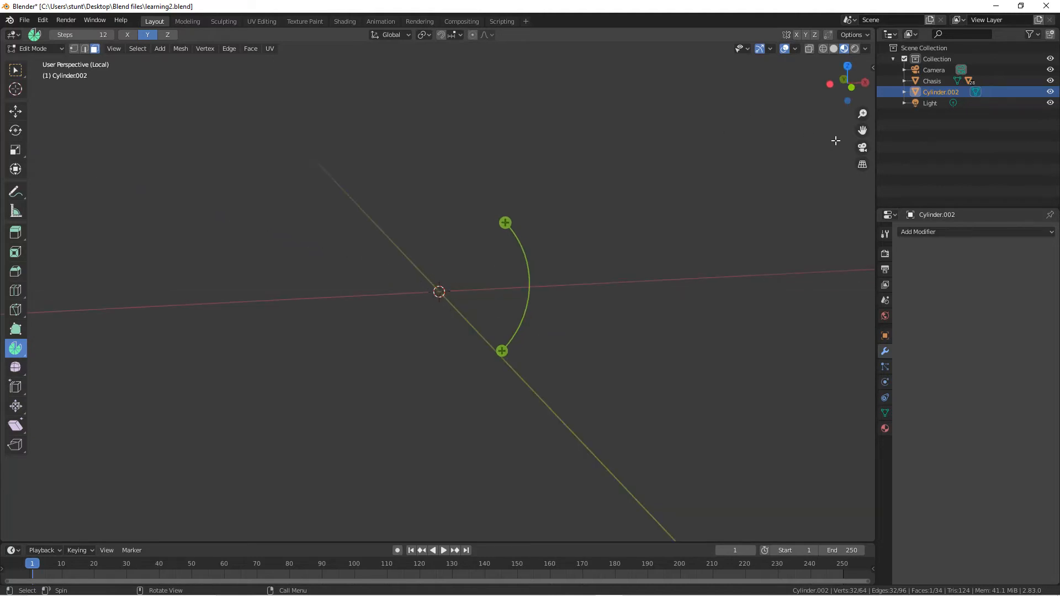
click(862, 148)
middle_drag(299, 109, 318, 111)
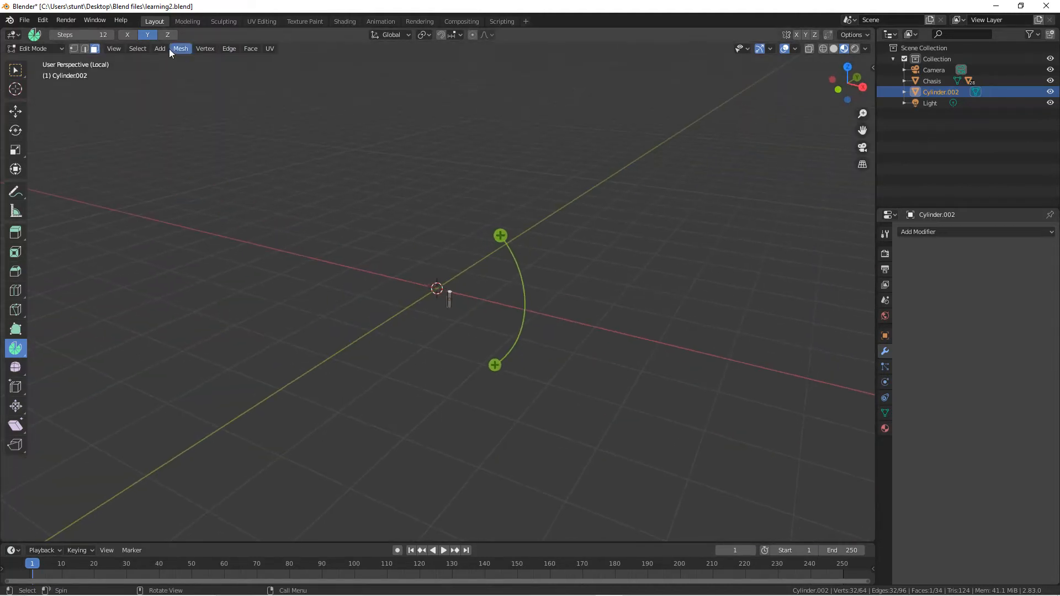
click(837, 90)
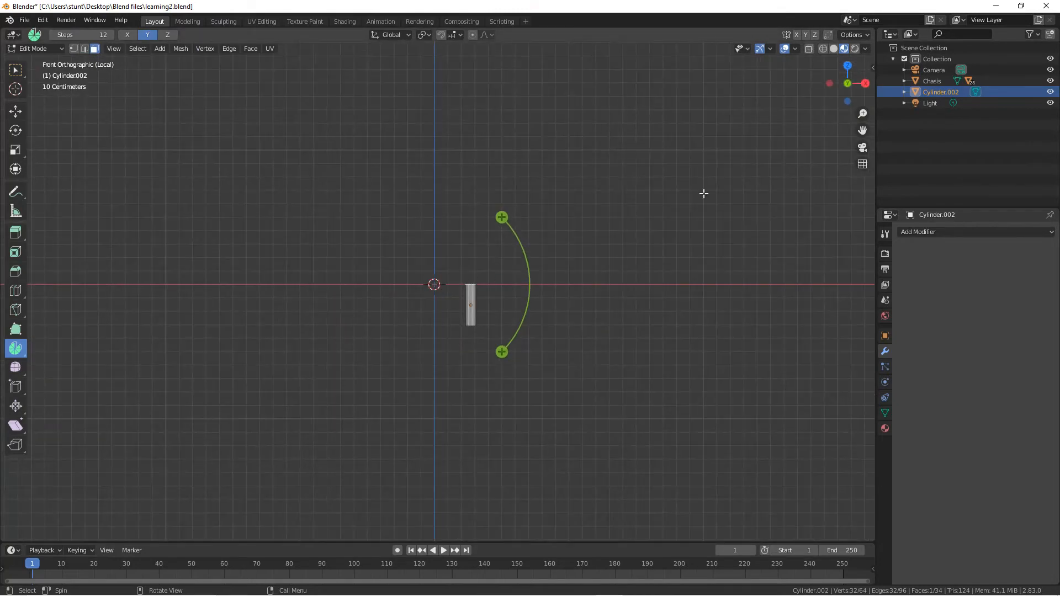
click(848, 83)
scroll(118, 84, up, 4)
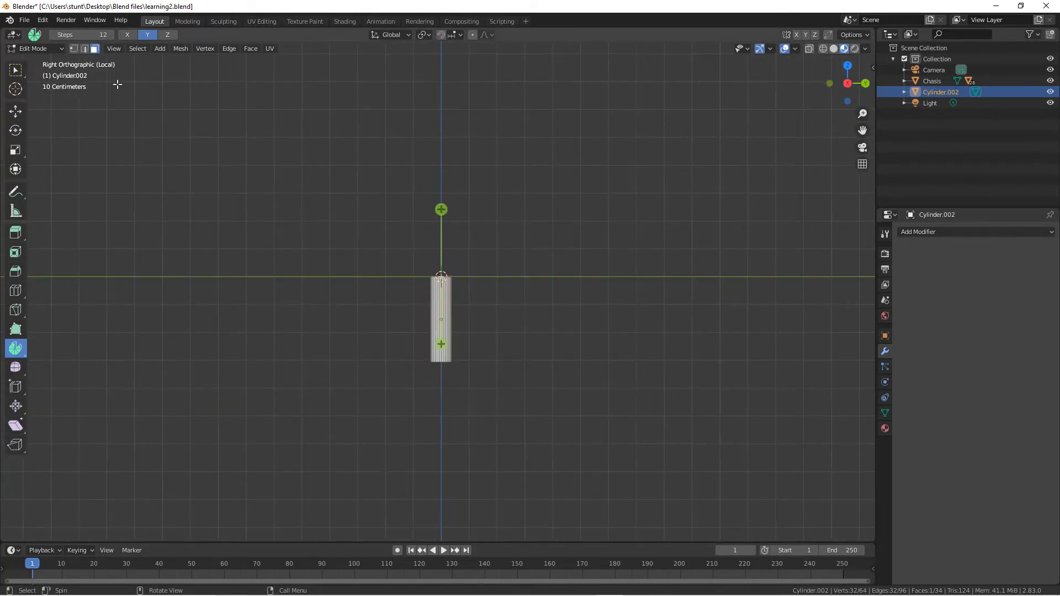
click(130, 35)
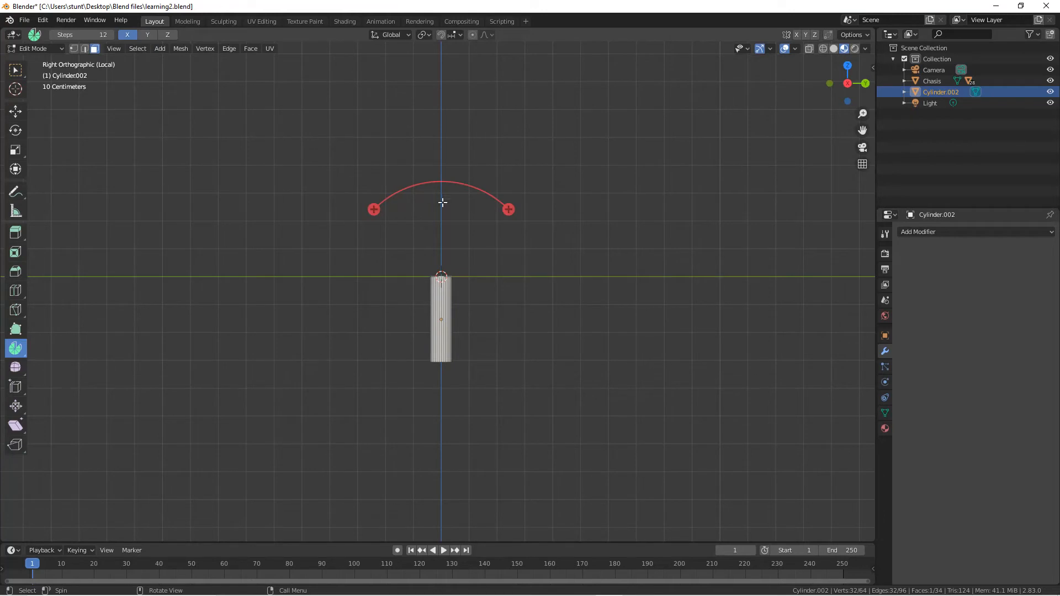
click(148, 34)
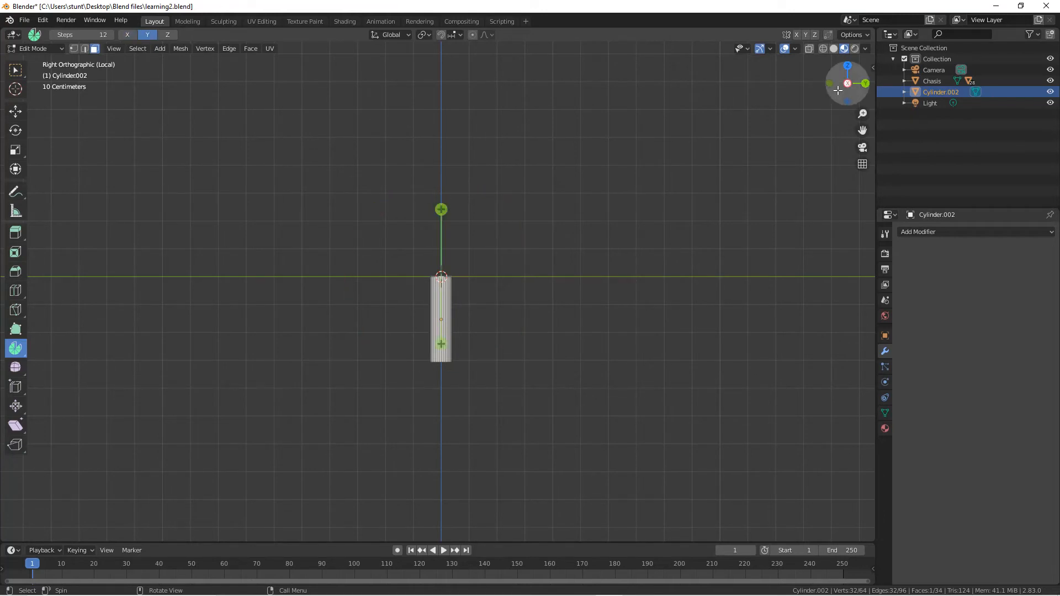
Step: Spin the top face about 147° around the Y axis in the back view, using 24 steps, to form a hook
click(865, 84)
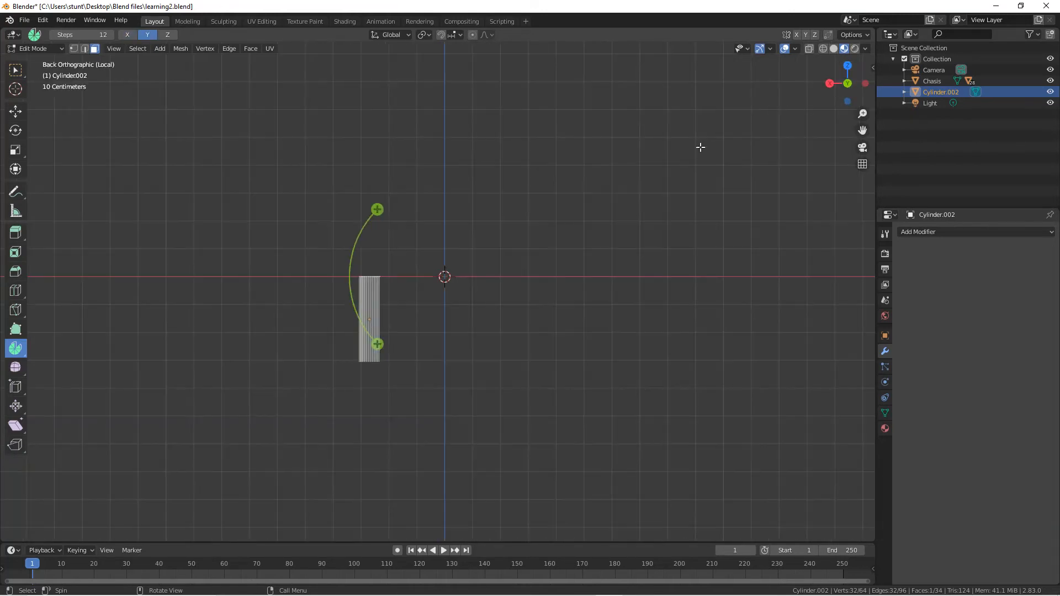
drag(377, 209, 521, 287)
scroll(223, 283, up, 5)
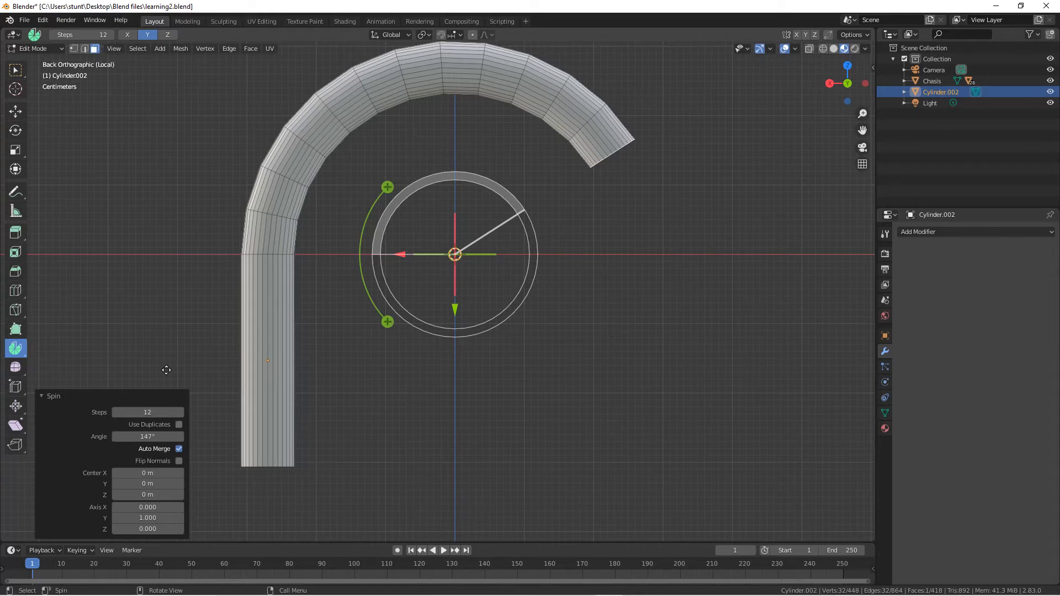
drag(157, 408, 185, 409)
Step: Lengthen the hook's straight shaft by moving its bottom end face down about 0.061 m along Z
mouse_move(330, 326)
middle_down()
mouse_move(351, 330)
mouse_move(341, 342)
middle_up()
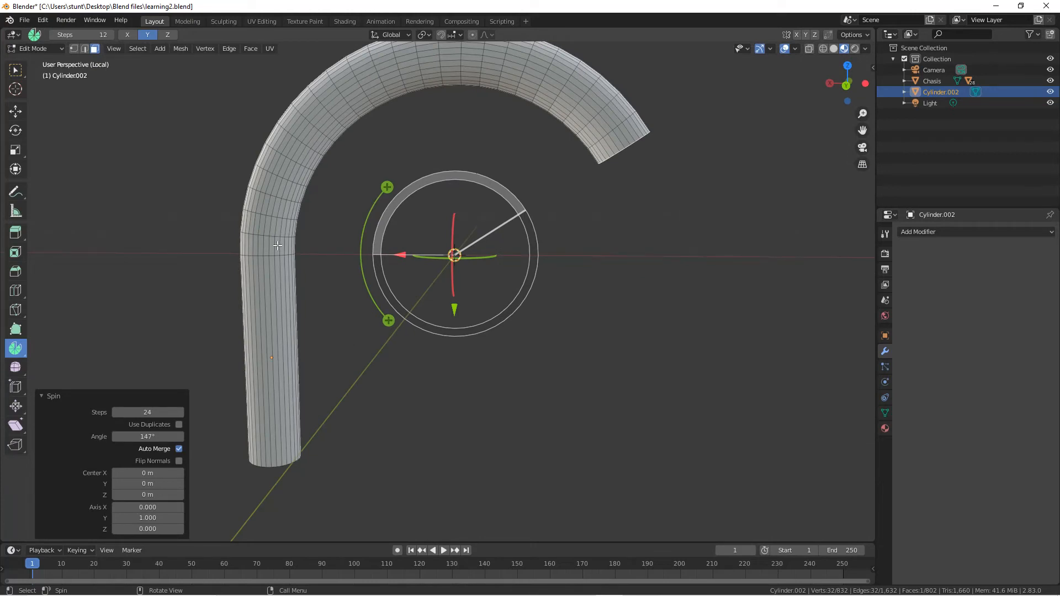
middle_drag(171, 228, 256, 308)
click(235, 465)
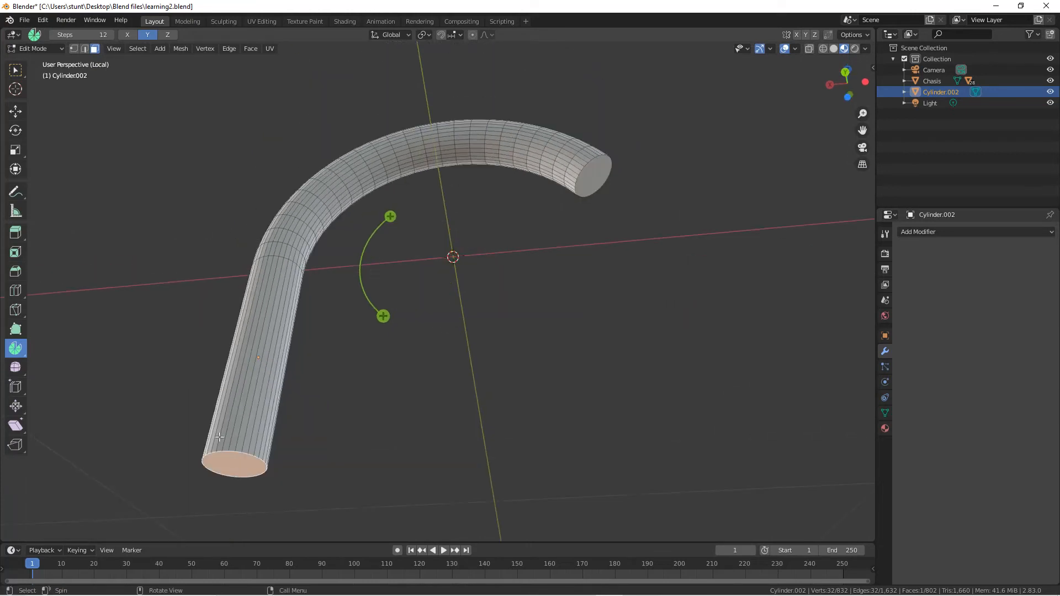
click(15, 70)
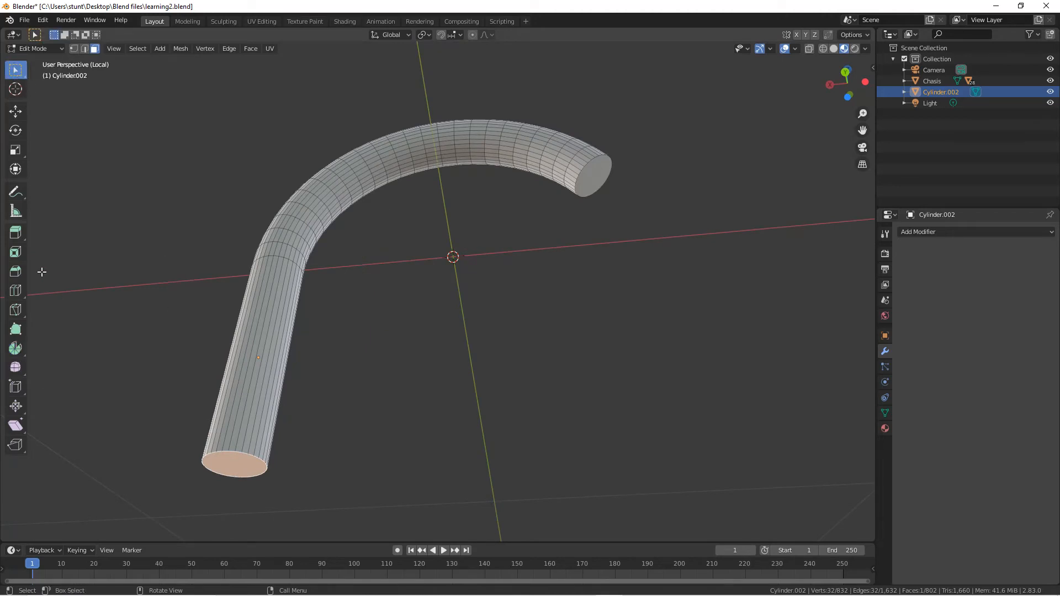
shift+middle_drag(324, 277, 432, 199)
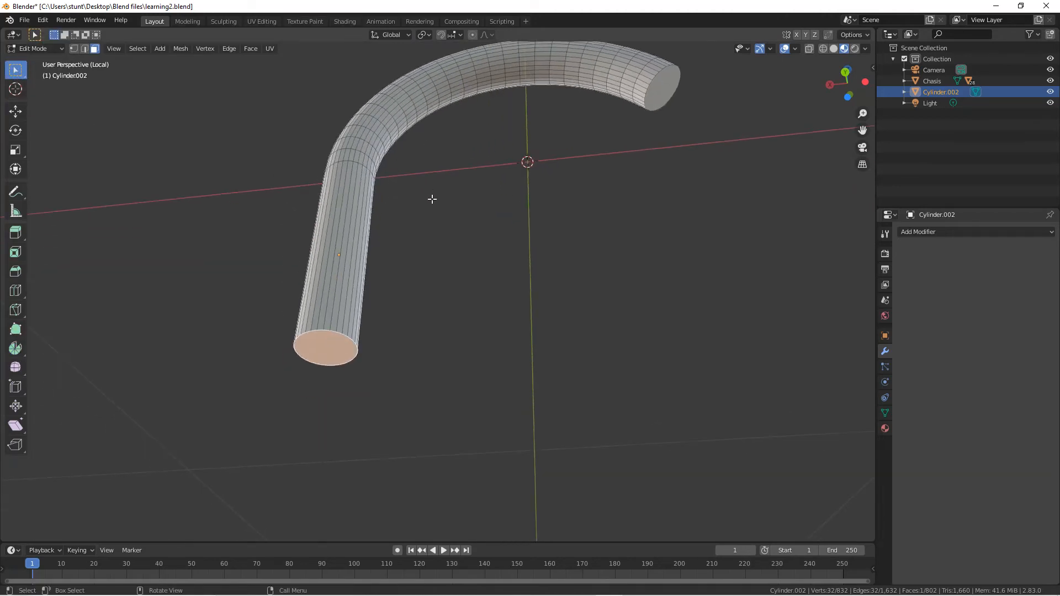
scroll(431, 205, down, 1)
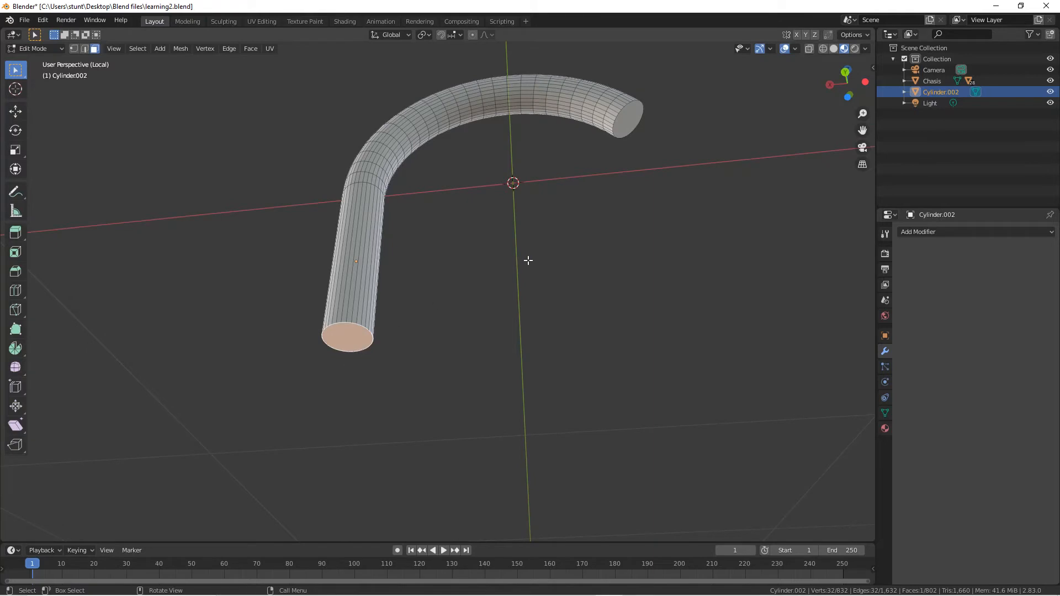
key(g)
key(z)
click(532, 463)
scroll(464, 286, down, 5)
mouse_move(464, 287)
middle_down()
mouse_move(442, 300)
mouse_move(474, 287)
middle_up()
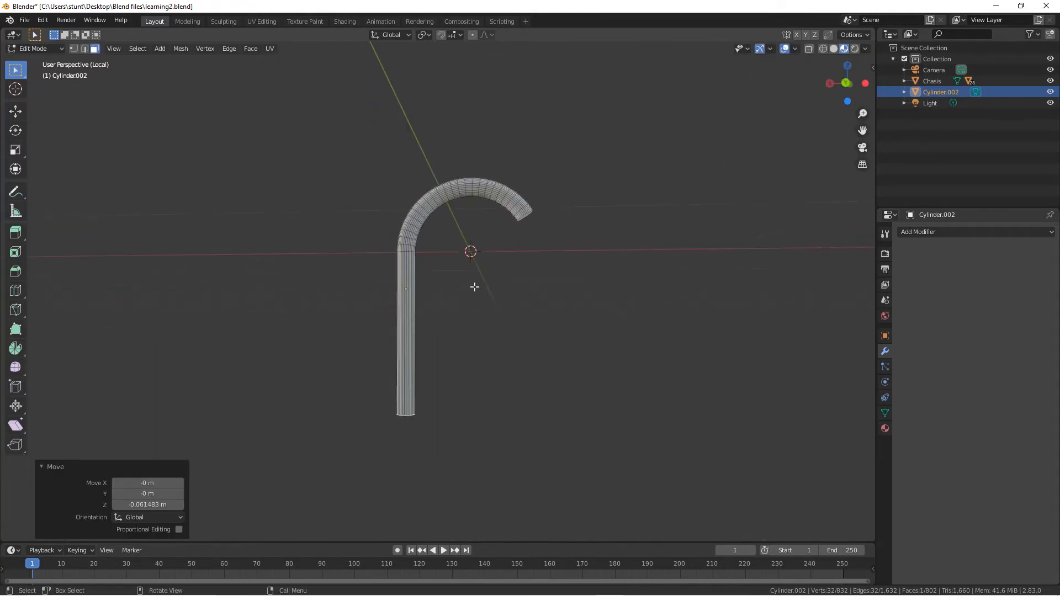
Step: Apply smooth shading to the whole hook in Object Mode
key(Tab)
middle_drag(544, 267, 504, 272)
scroll(433, 277, up, 4)
right_click(457, 245)
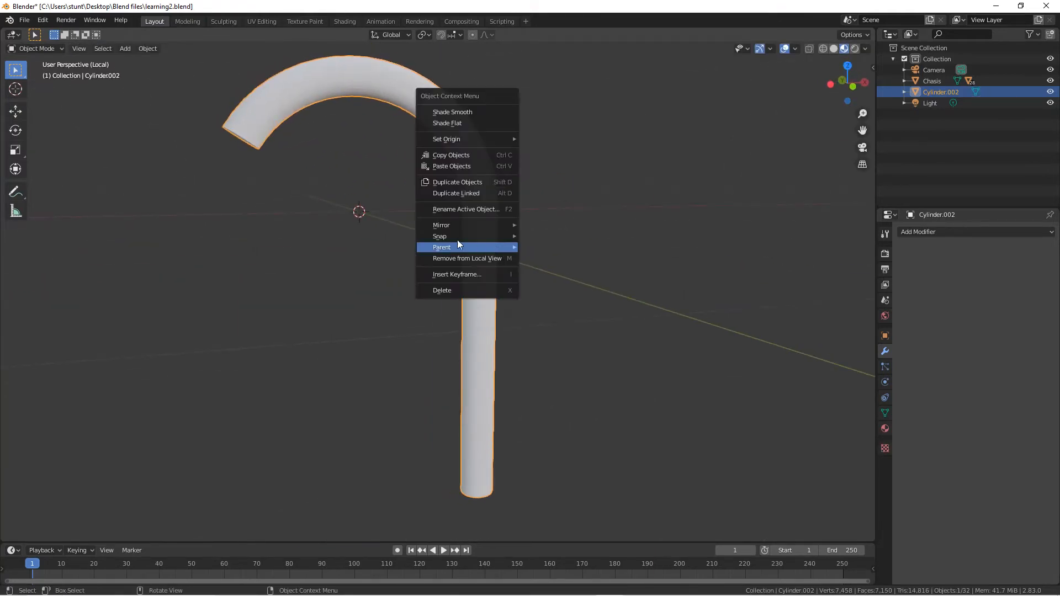
click(462, 112)
mouse_move(340, 244)
middle_down()
mouse_move(386, 214)
mouse_move(400, 277)
middle_up()
scroll(400, 277, up, 3)
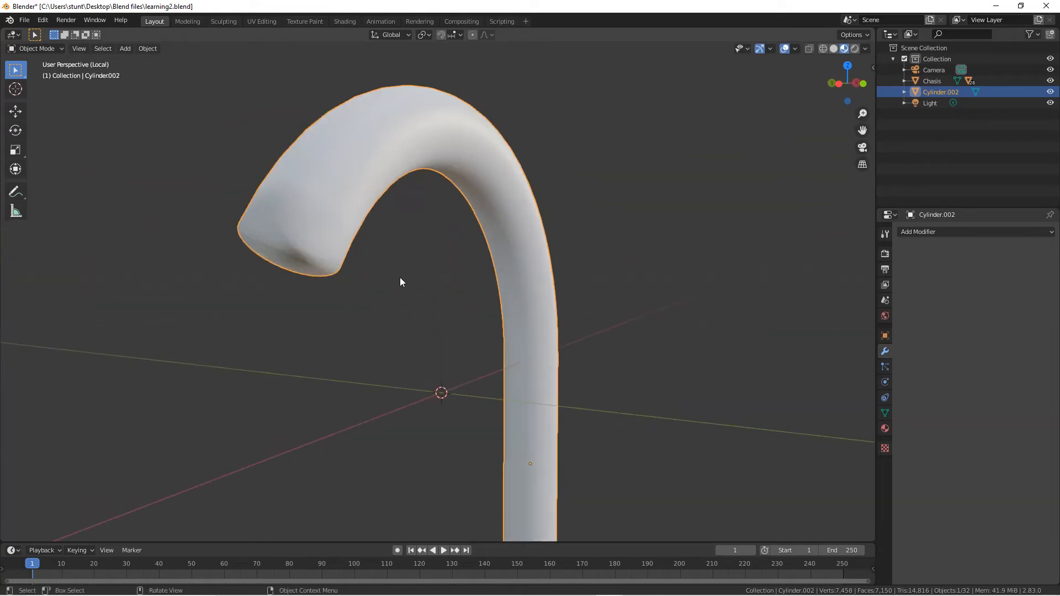
Step: Add an edge loop to the hook in Edit Mode and slide it close to the rim of the curved end
key(Tab)
alt+click(319, 223)
key(g)
key(g)
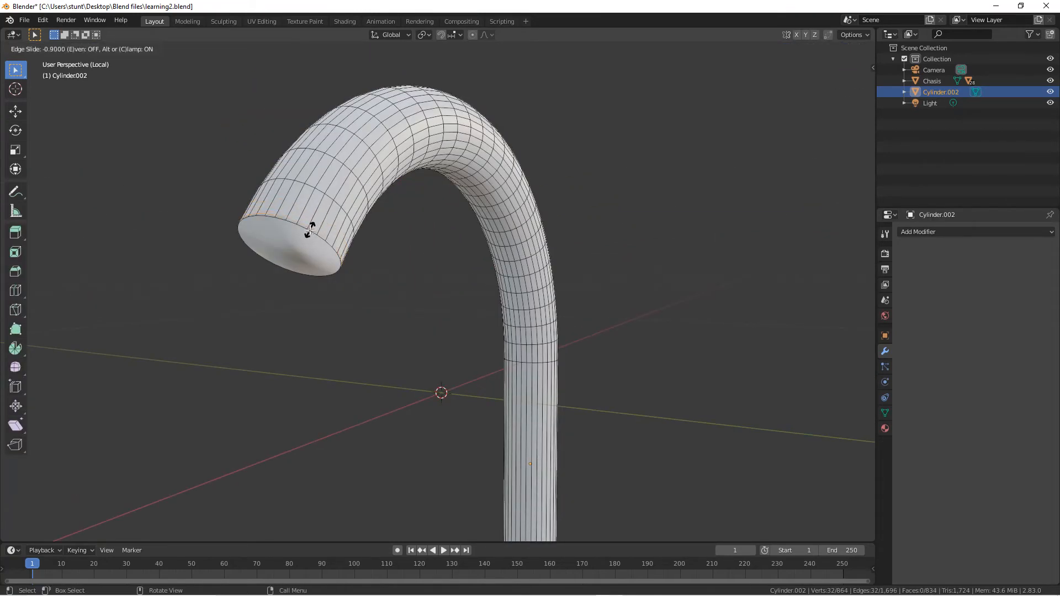
click(310, 229)
Step: Inset the flat end face of the hook's curved tip
click(303, 243)
click(94, 48)
click(318, 265)
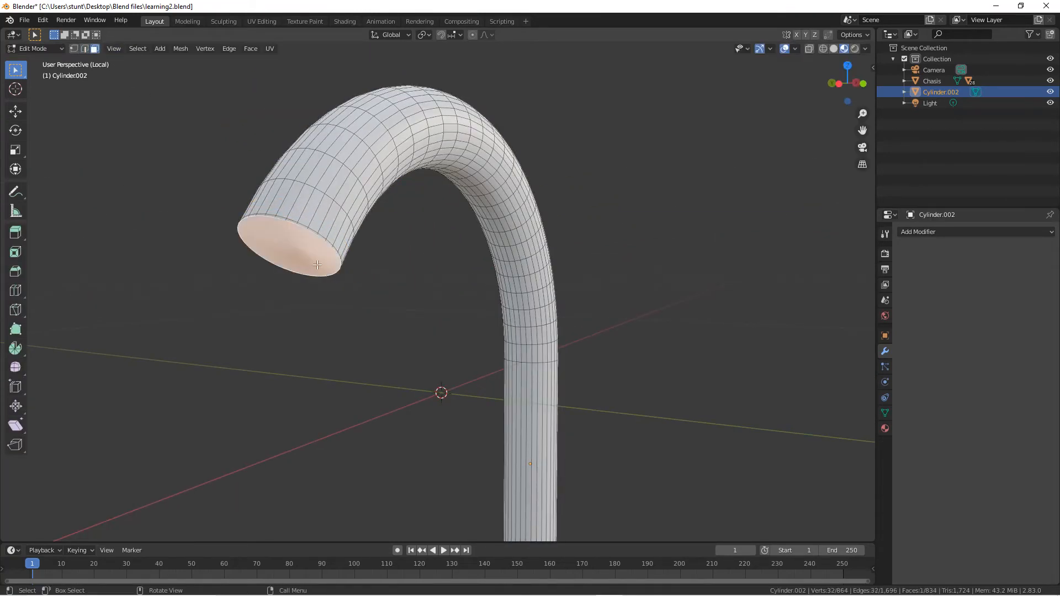
key(i)
click(449, 249)
Step: Add one loop cut on the hook's straight shaft and slide it close to the bottom end, factor about 0.986
middle_drag(449, 248, 445, 293)
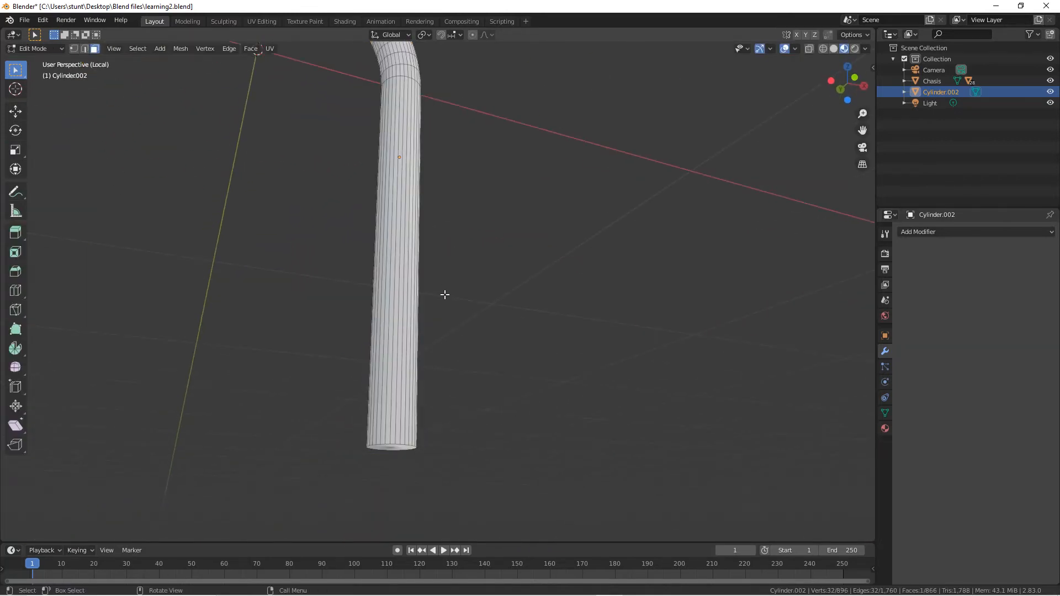
key(ctrl+r)
click(427, 302)
drag(428, 303, 412, 466)
scroll(459, 347, down, 2)
scroll(459, 348, up, 3)
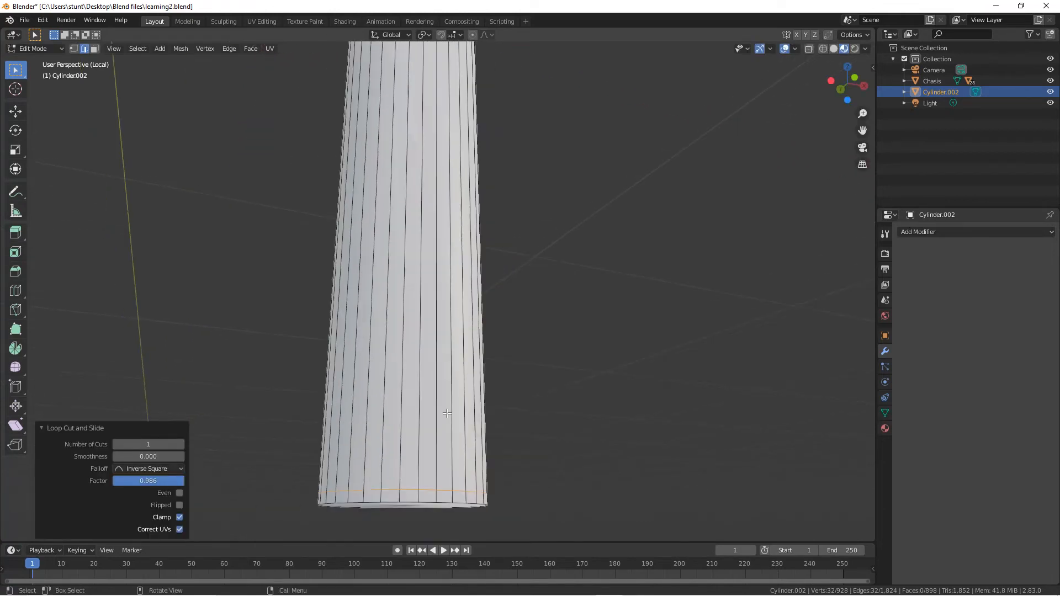
scroll(452, 371, down, 3)
Step: Return to Object Mode, leave local view and raise the hook about 1.334 m along Z above the chassis lifts
key(Tab)
key(KP_Divide)
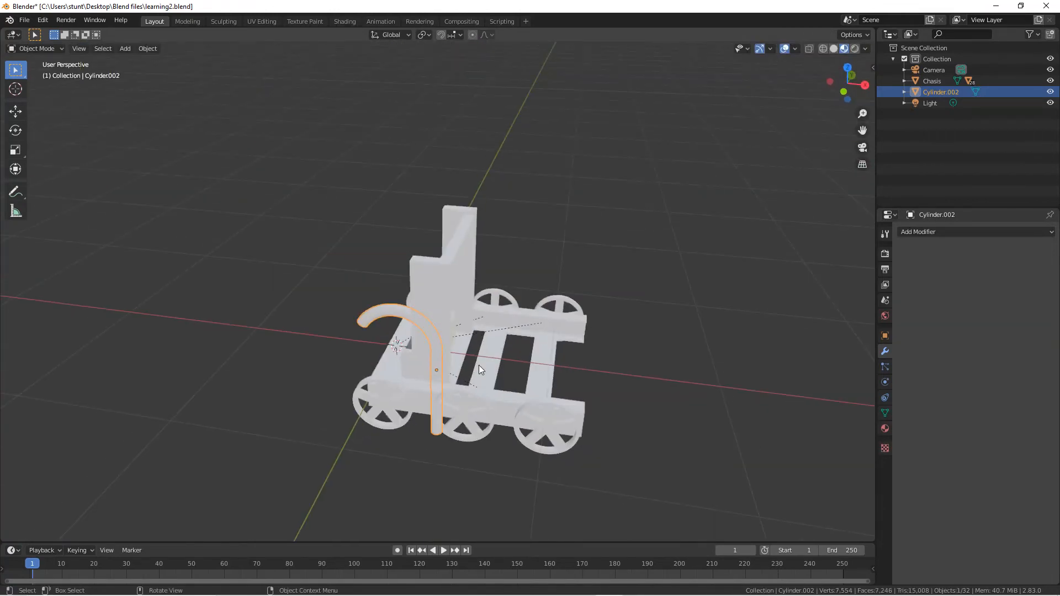
key(g)
key(z)
click(522, 167)
Step: Scale the hook down uniformly in two passes, the second by a factor of about 0.677
key(s)
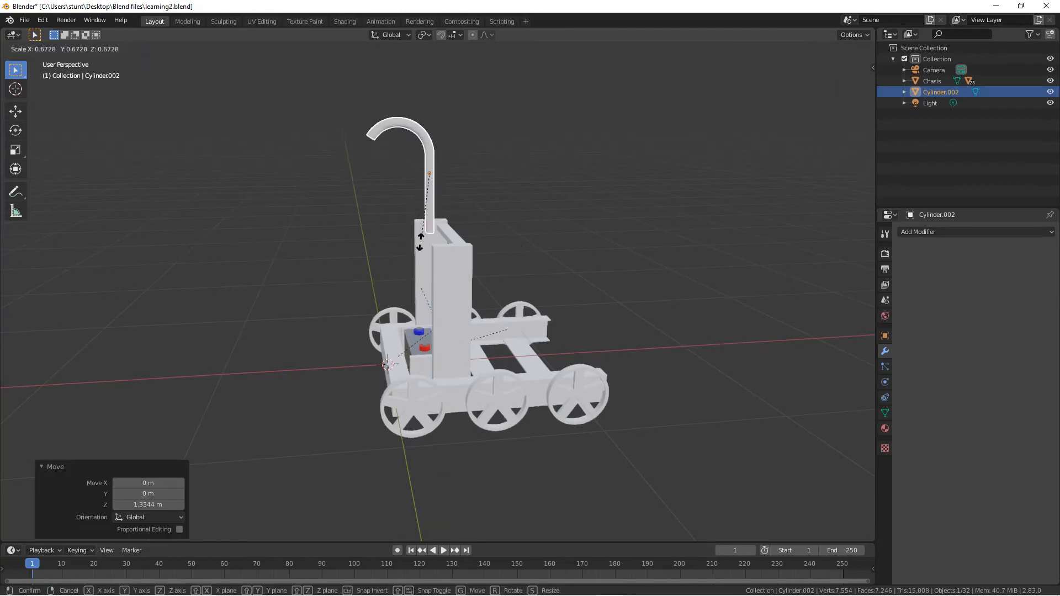
click(485, 236)
key(s)
click(525, 247)
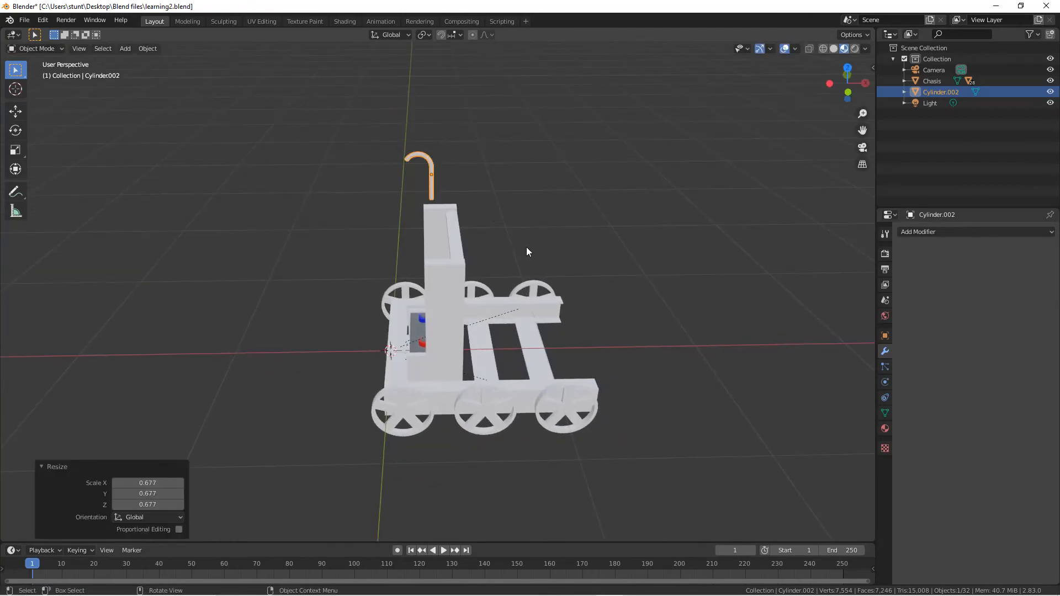
Step: Shift the hook in the positive X direction and lower it about 0.117 m along Z toward the cross piece
key(KP_Decimal)
scroll(528, 260, down, 3)
key(g)
key(x)
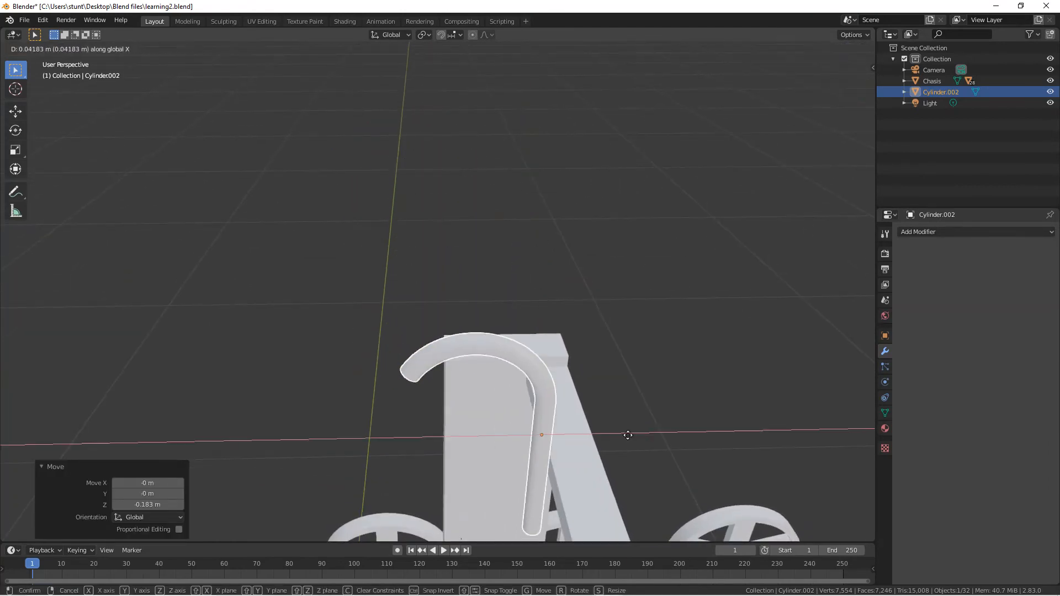
click(664, 423)
key(g)
key(z)
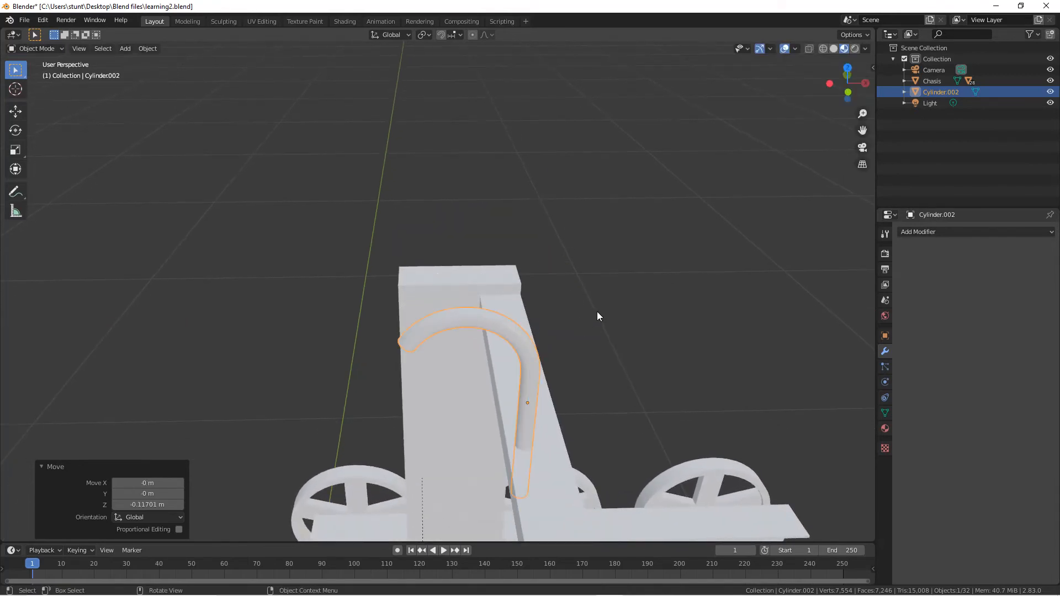
click(597, 311)
Step: Adjust the hook's position along X over the cross piece and scale it uniformly to suit the bar
middle_drag(598, 311, 532, 211)
key(g)
key(x)
click(482, 218)
key(s)
click(558, 267)
Step: Lower the hook about 0.011 m along Z to seat its shaft on the cross piece
middle_drag(558, 267, 346, 237)
key(g)
key(z)
click(545, 215)
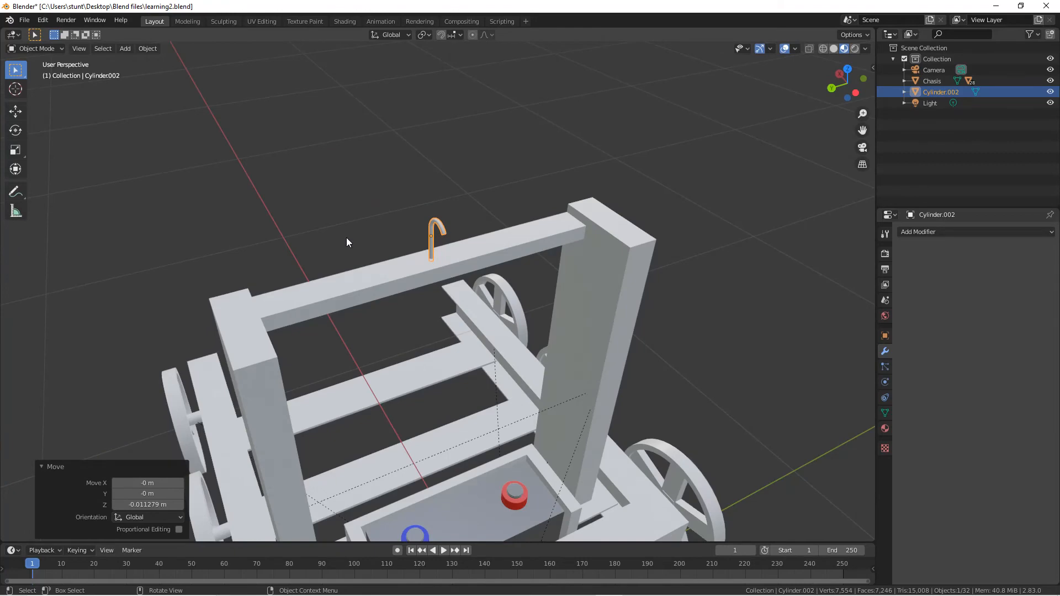
Step: Move the hook 0.1 m along the Y axis on the cross piece
middle_drag(372, 197, 511, 221)
text(gy)
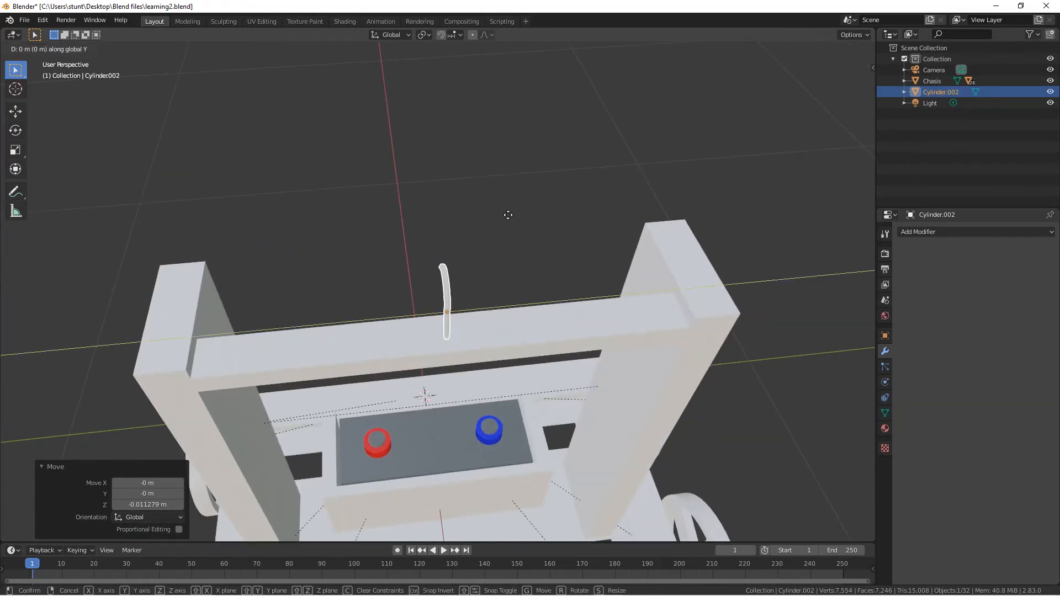
text(.1)
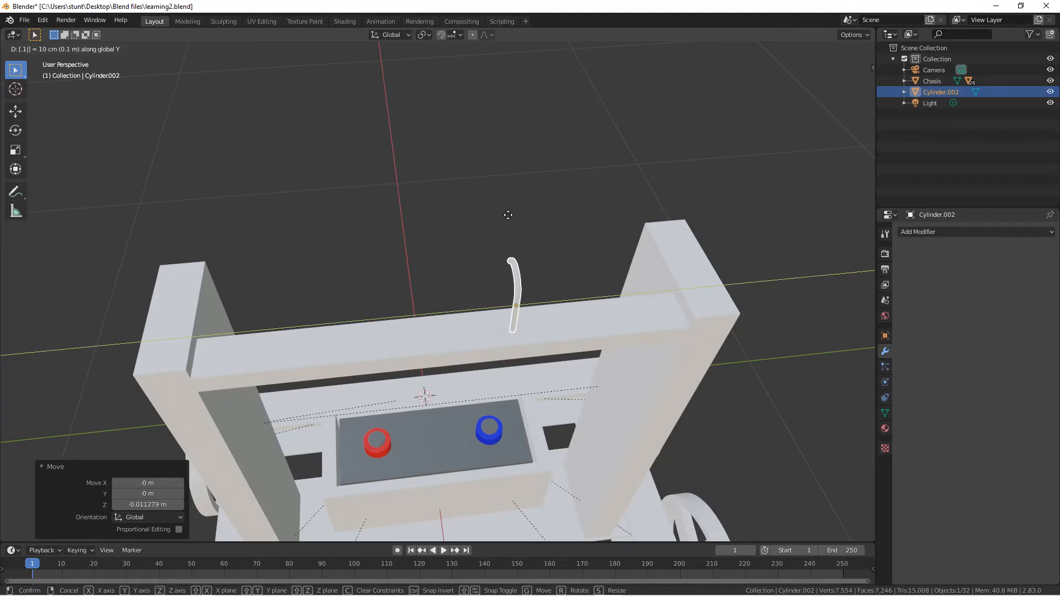
key(Return)
Step: Duplicate the hook and place the copy -0.2 m along the Y axis on the cross piece
key(shift+d)
key(y)
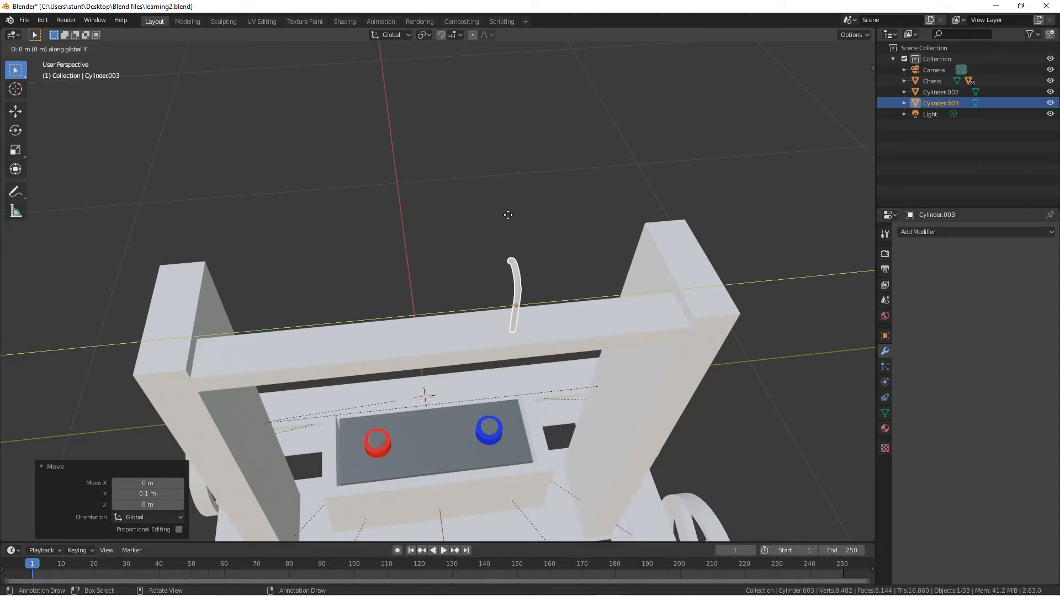
text(-.2)
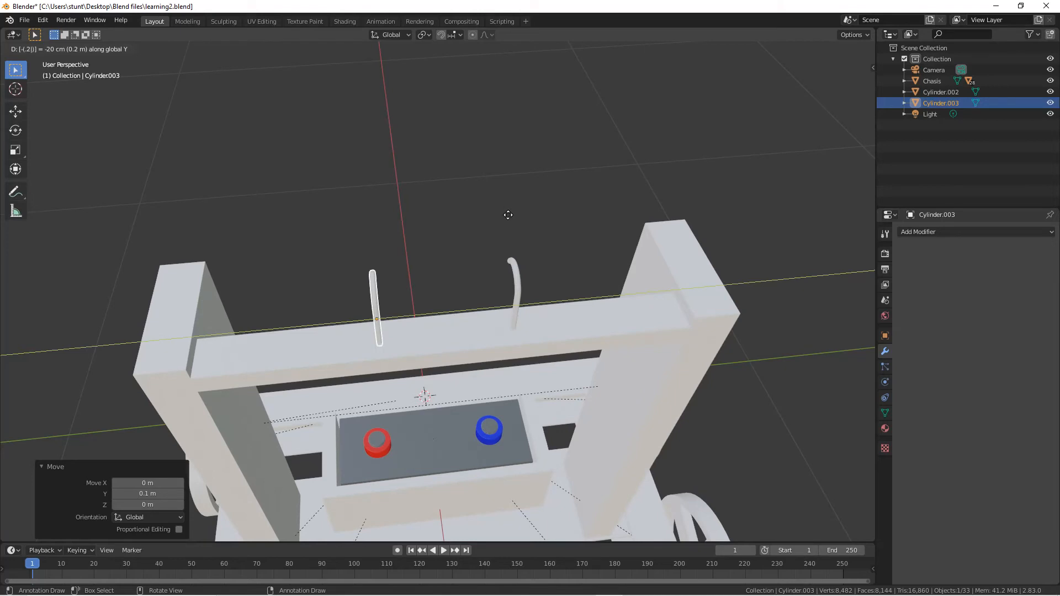
key(Return)
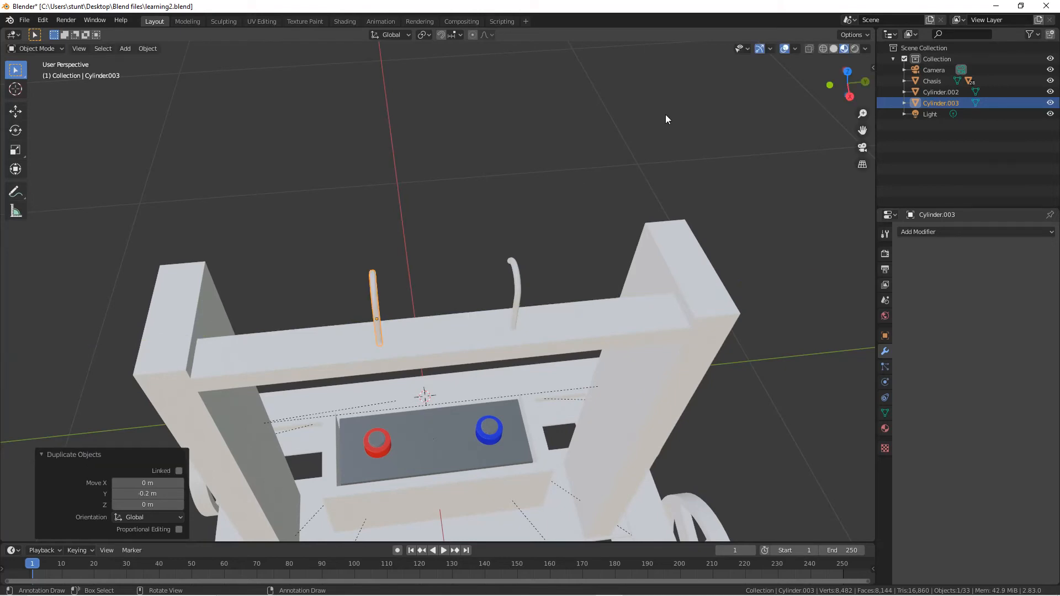
scroll(714, 266, down, 3)
scroll(570, 220, up, 1)
scroll(571, 220, up, 2)
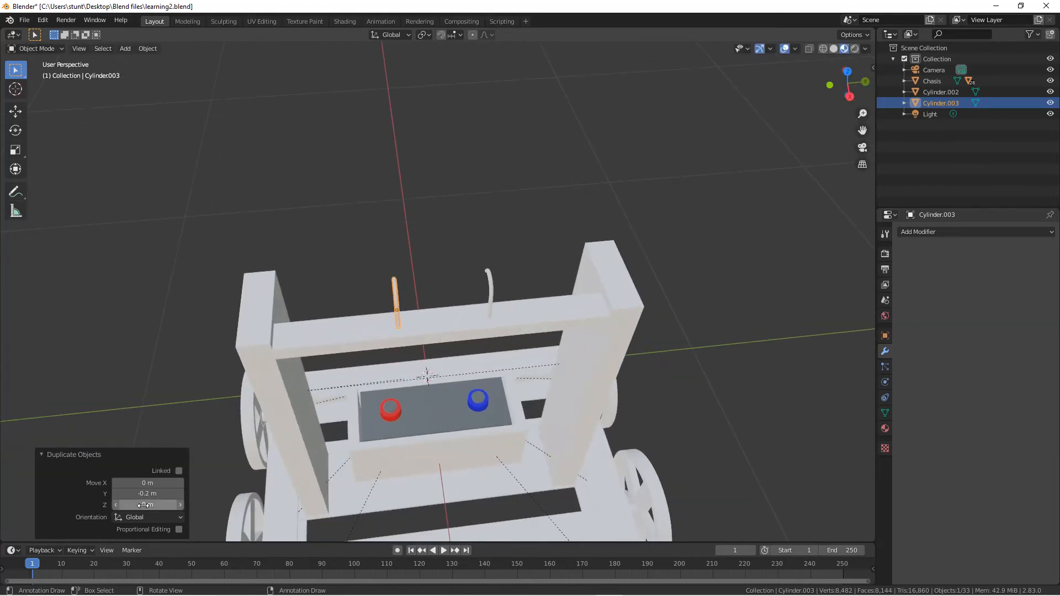
scroll(535, 257, up, 2)
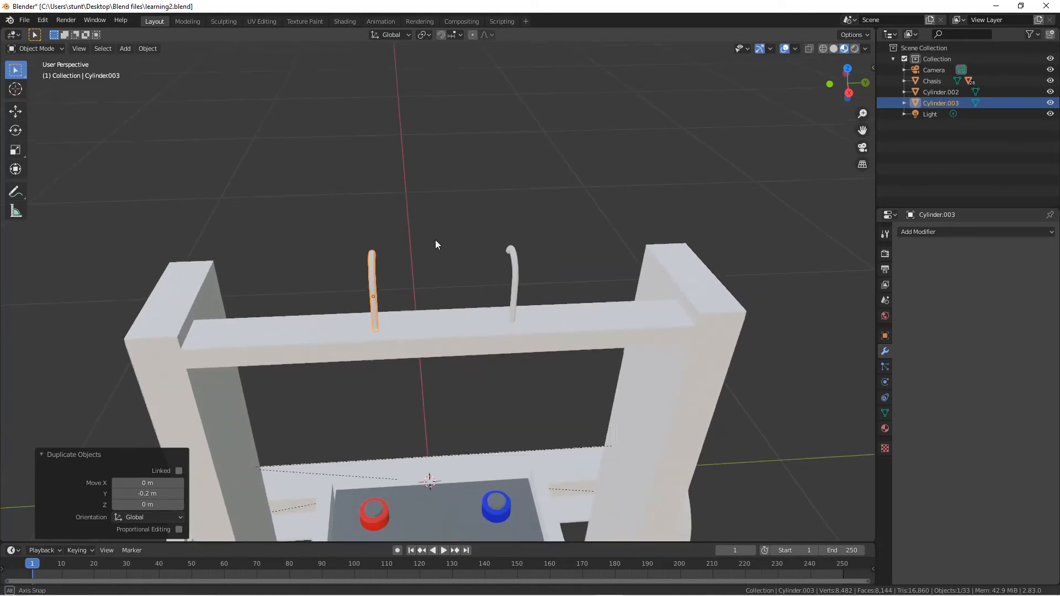
Step: Parent both hooks to the lift frame that carries the cross piece, using the Object parent type
middle_drag(434, 240, 178, 312)
click(428, 316)
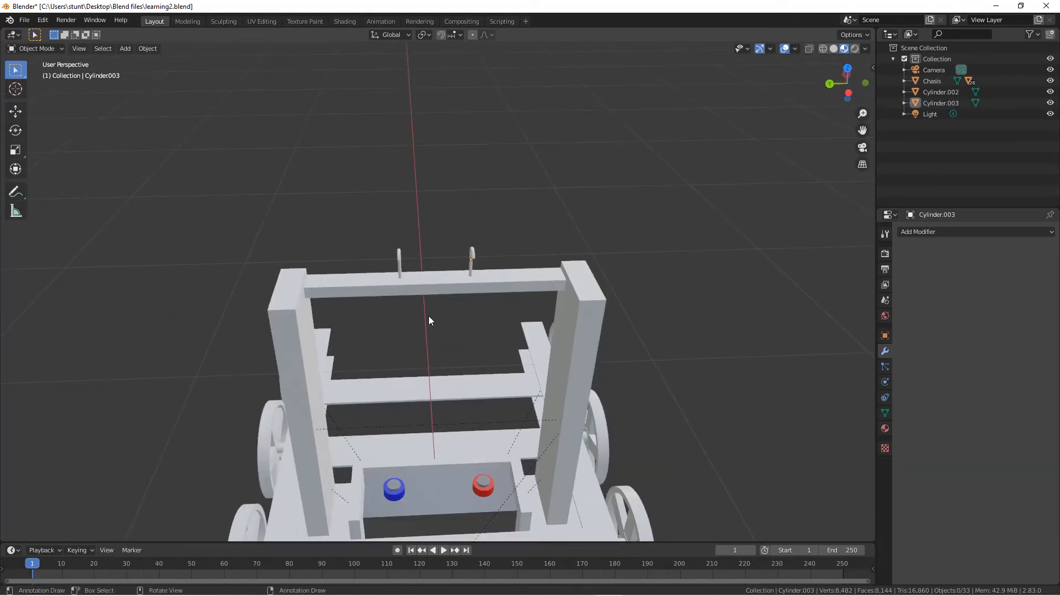
middle_drag(428, 315, 478, 300)
scroll(464, 276, up, 2)
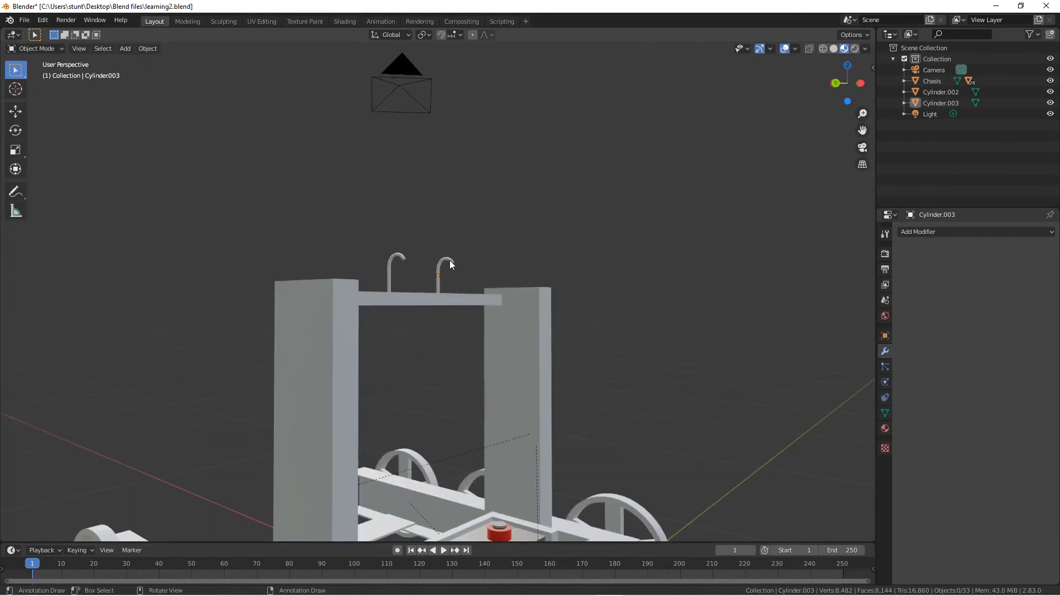
click(449, 260)
scroll(420, 276, up, 3)
shift+click(346, 227)
middle_drag(373, 220, 349, 258)
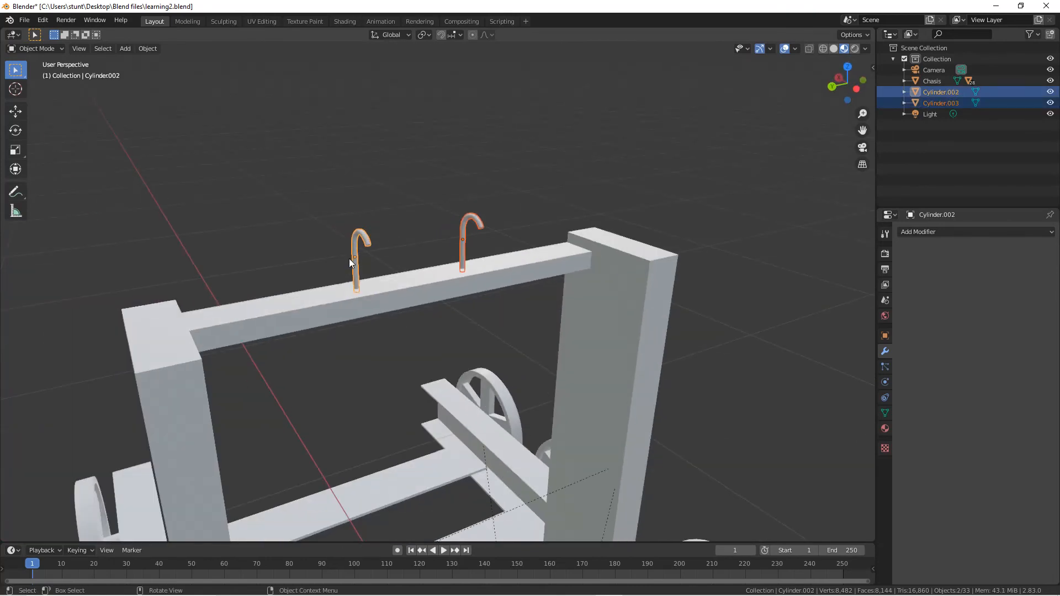
scroll(390, 194, up, 3)
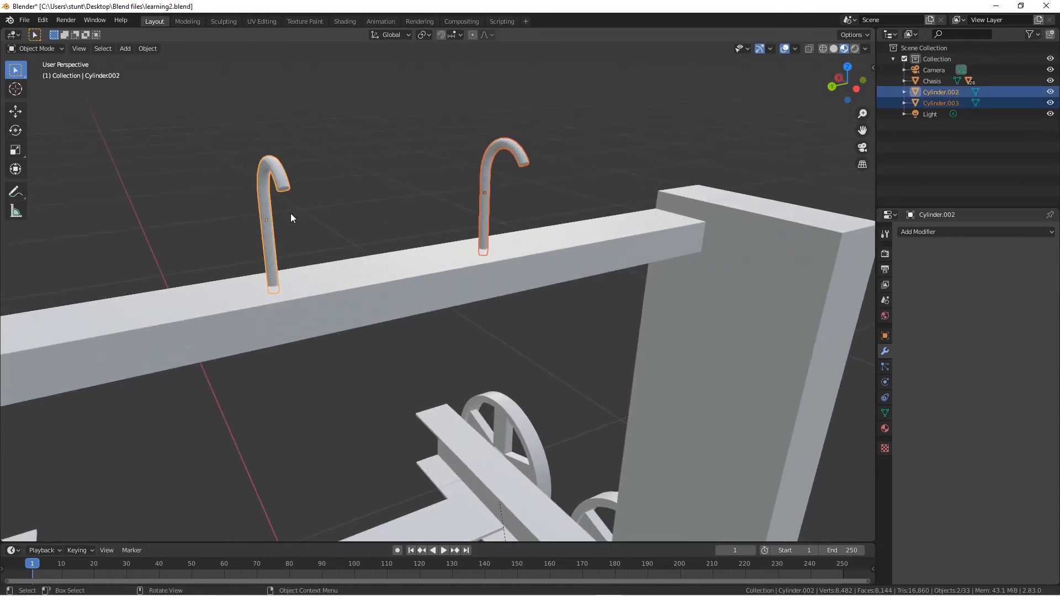
middle_drag(488, 198, 352, 190)
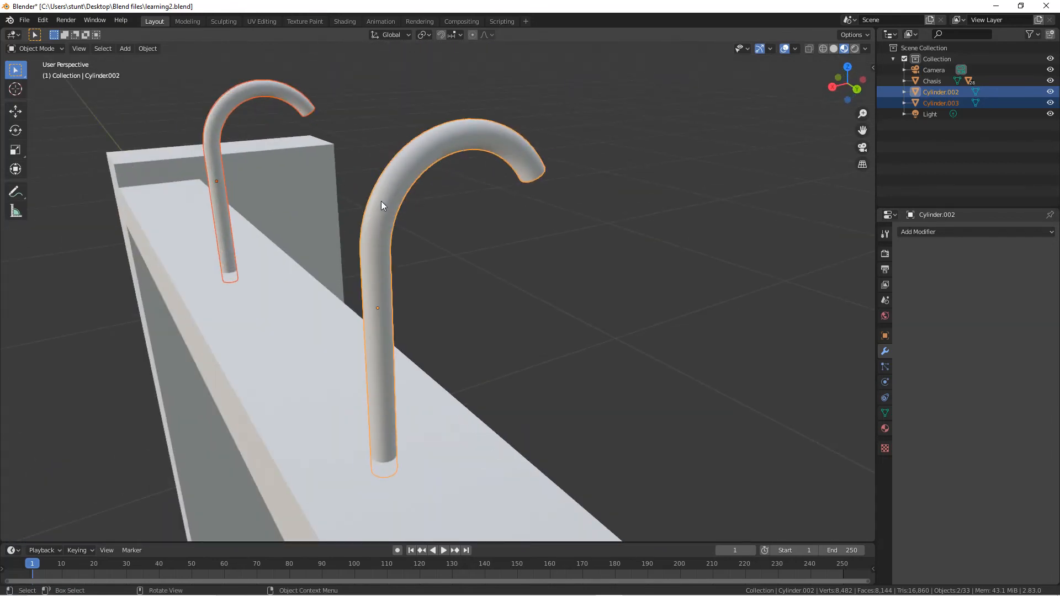
scroll(431, 194, down, 5)
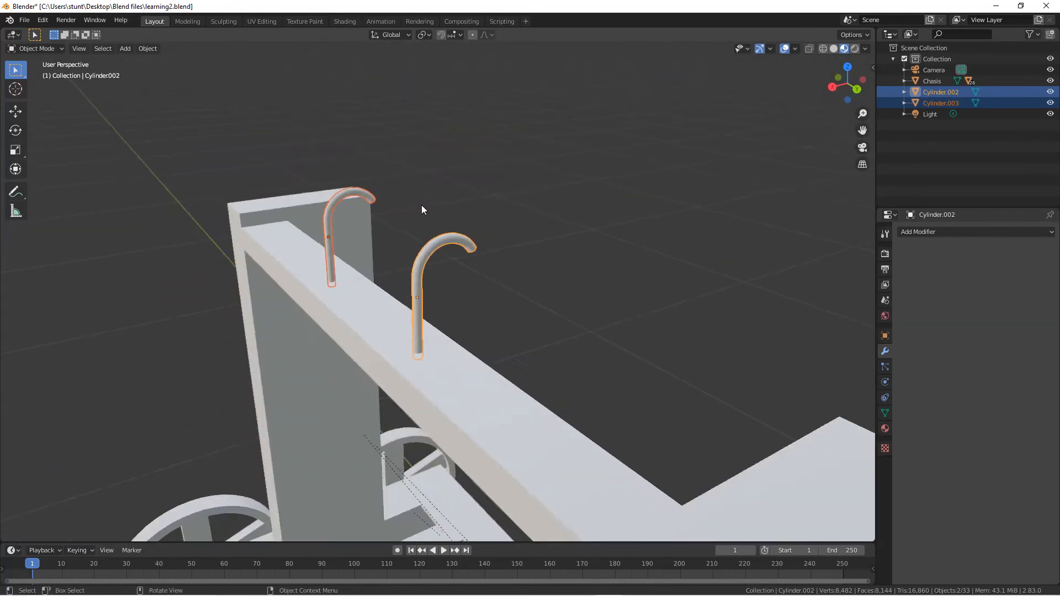
middle_drag(398, 315, 446, 311)
scroll(442, 315, down, 3)
shift+click(436, 320)
right_click(436, 318)
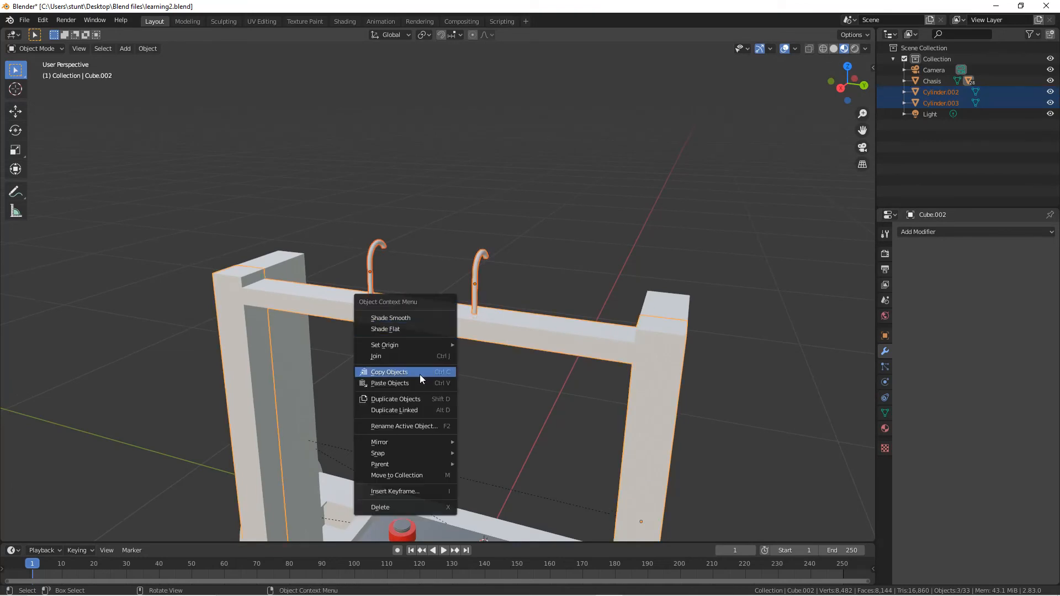
mouse_move(419, 463)
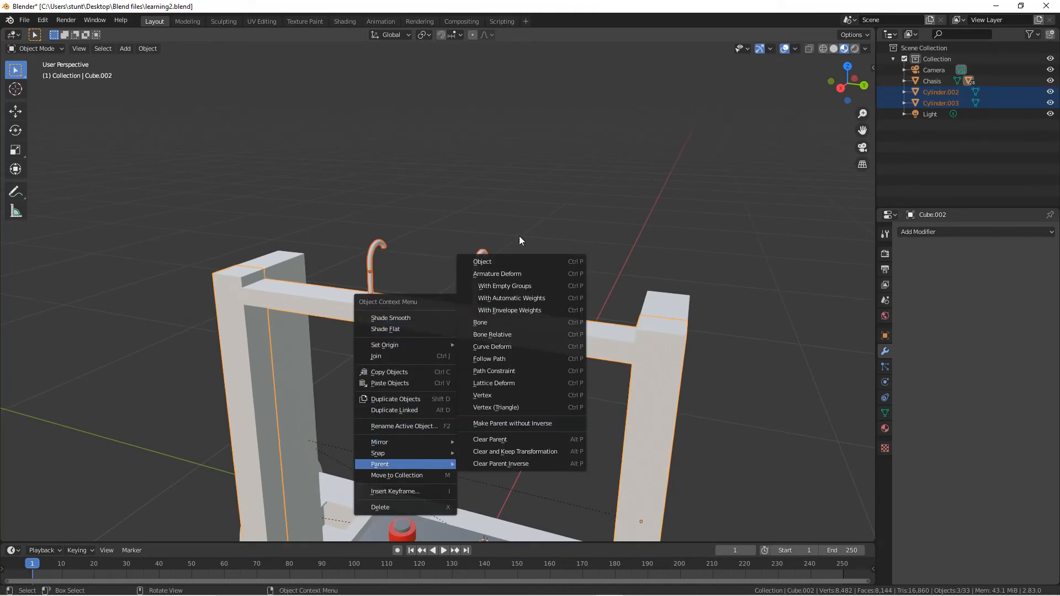
click(506, 261)
Step: Try raising the lift frame along Z to check that the parented hooks follow, and revert the move
click(484, 313)
key(g)
key(z)
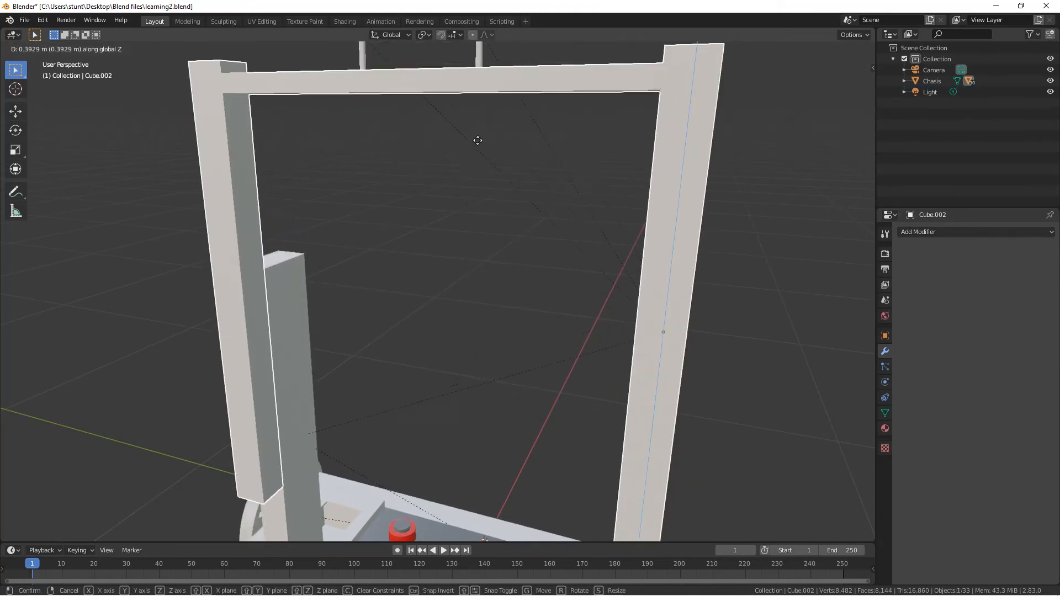
right_click(565, 273)
scroll(565, 273, down, 4)
middle_drag(564, 273, 465, 205)
key(g)
key(z)
click(513, 145)
key(ctrl+z)
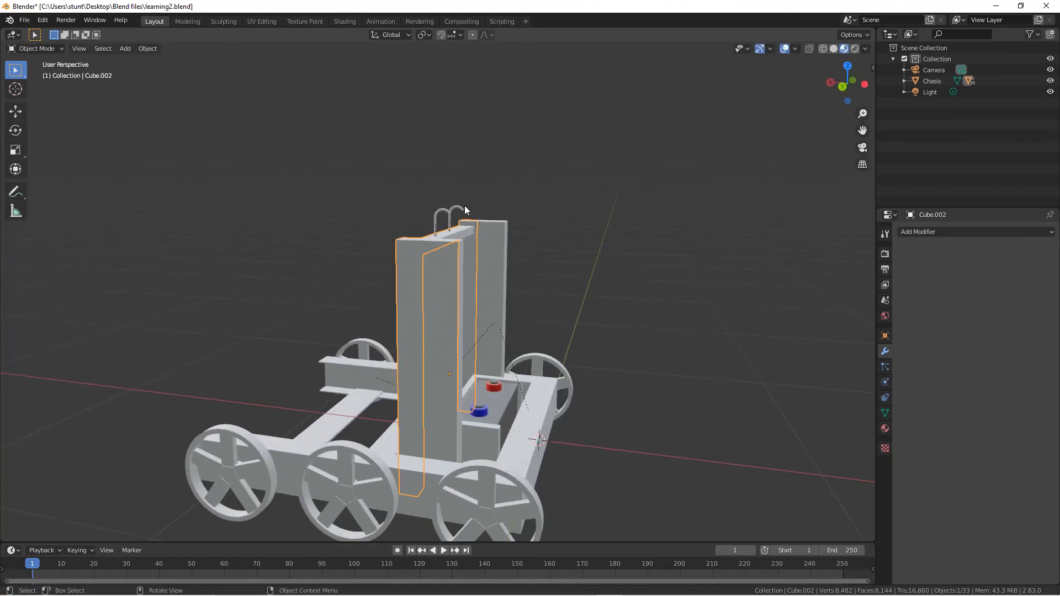
Step: Rotate both hooks on the cross piece by 18900° around the Z axis
scroll(463, 199, up, 3)
click(461, 193)
shift+click(446, 196)
middle_drag(519, 170, 512, 215)
text(rz)
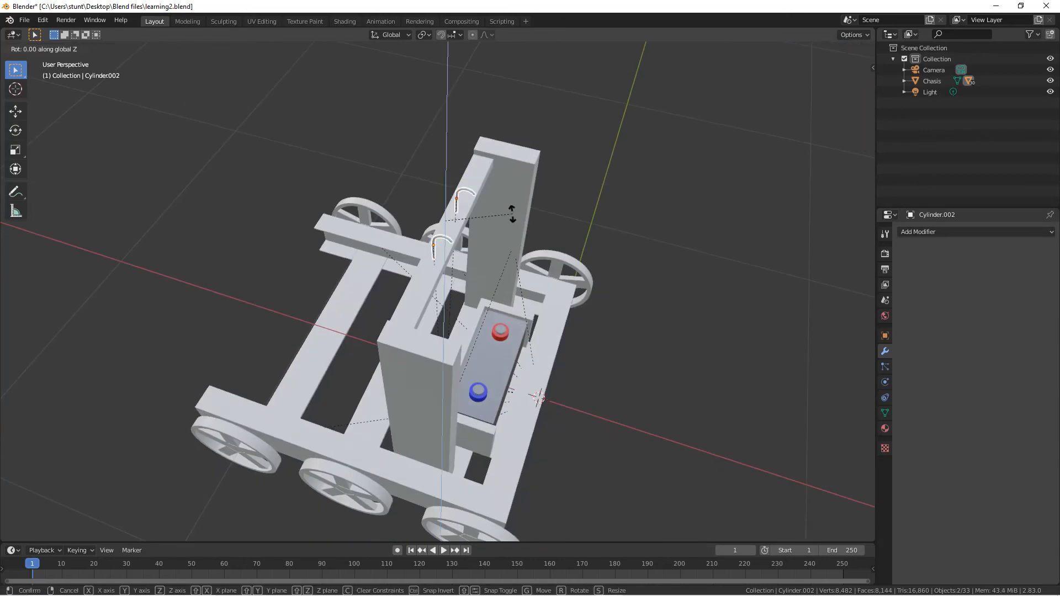
text(18900)
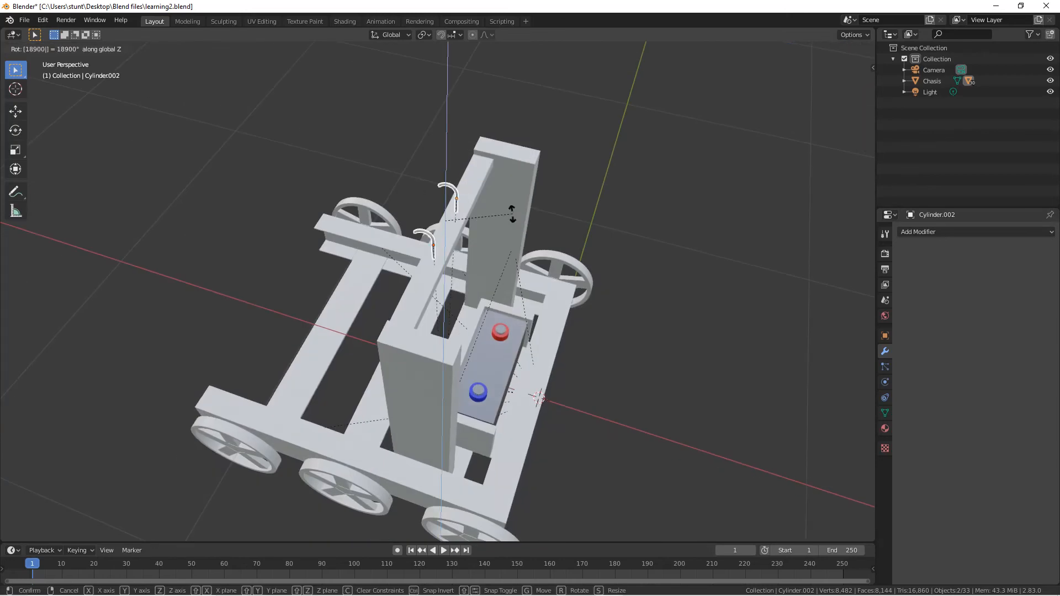
key(Return)
scroll(501, 221, up, 2)
middle_drag(501, 222, 181, 462)
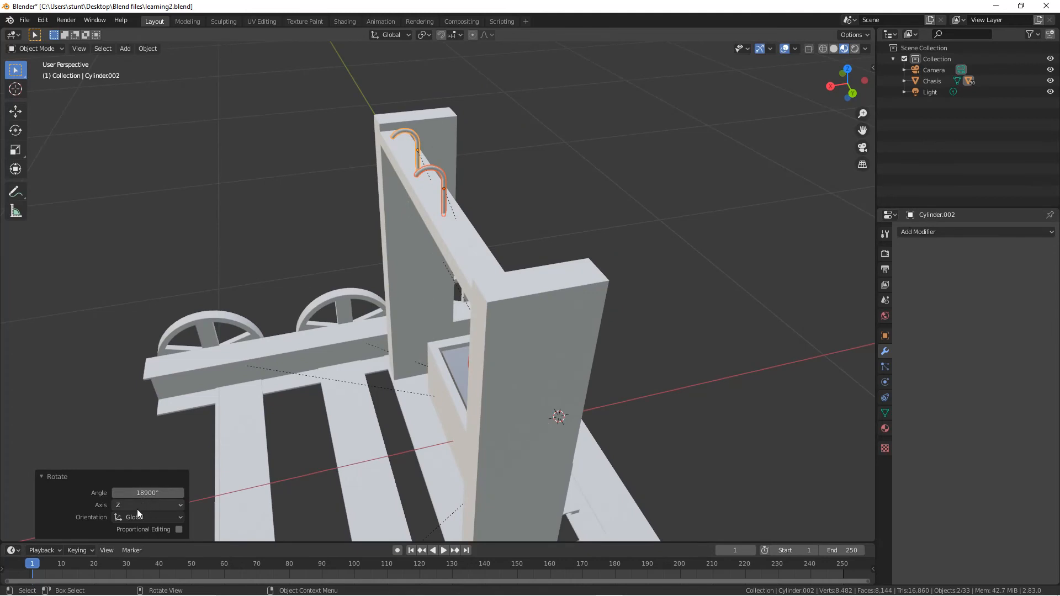
middle_drag(308, 404, 406, 333)
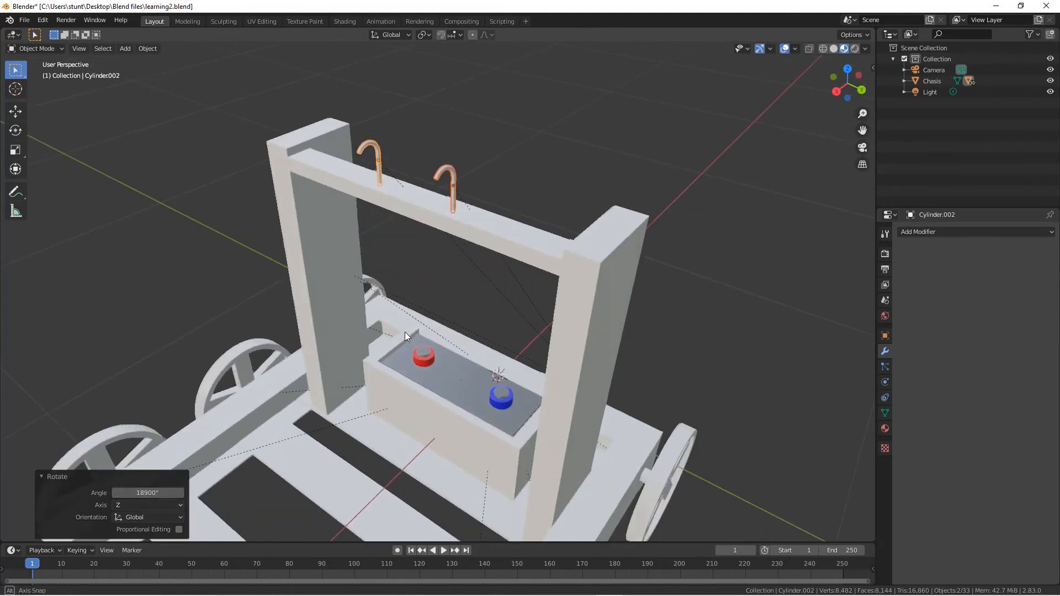
middle_drag(319, 378, 513, 253)
shift+middle_drag(472, 342, 571, 336)
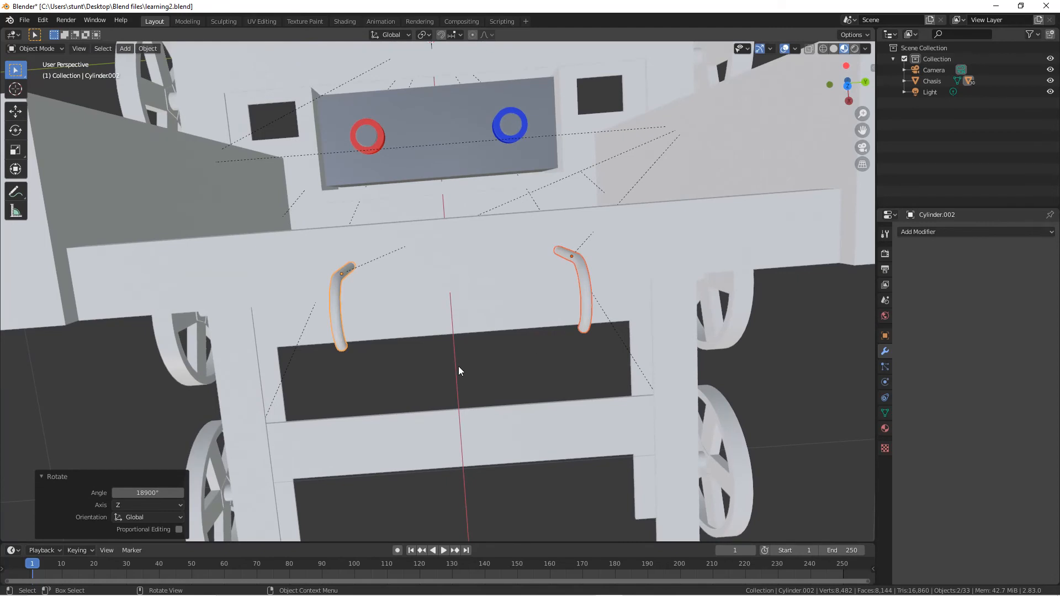
text(rz)
text(1800)
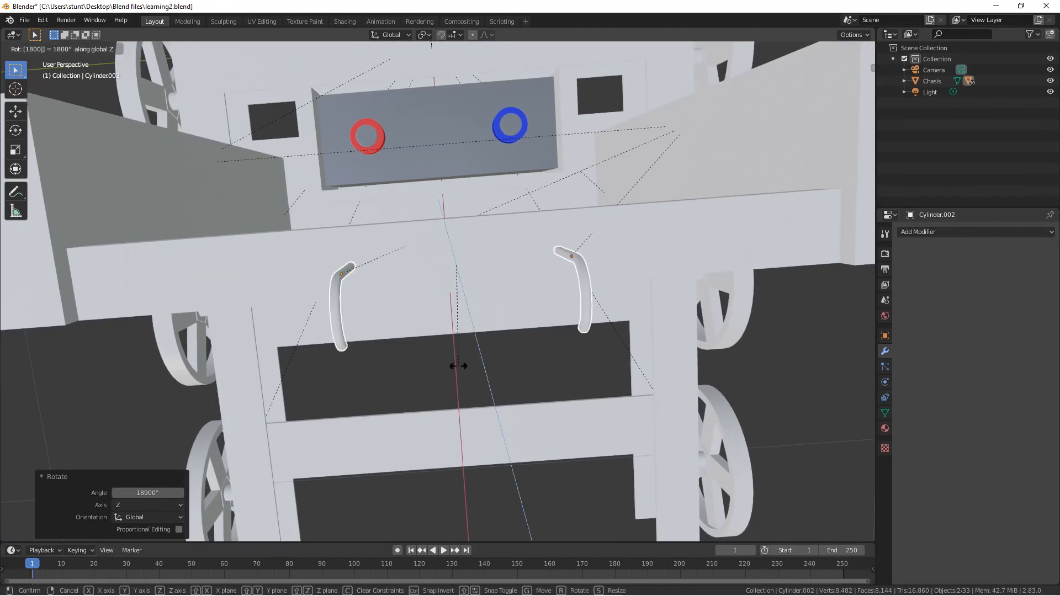
text(000000000)
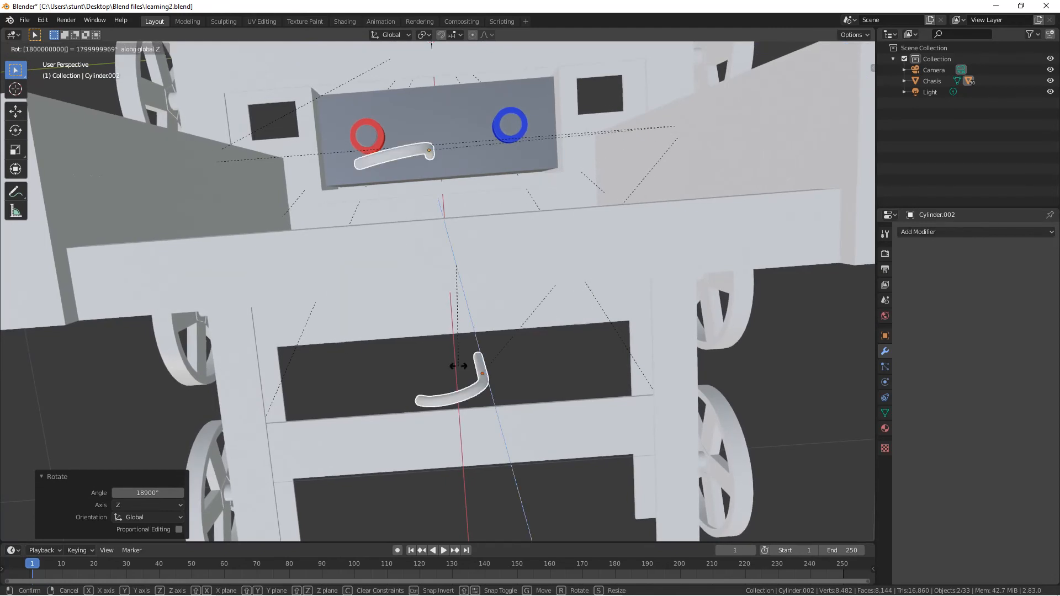
text(00000000)
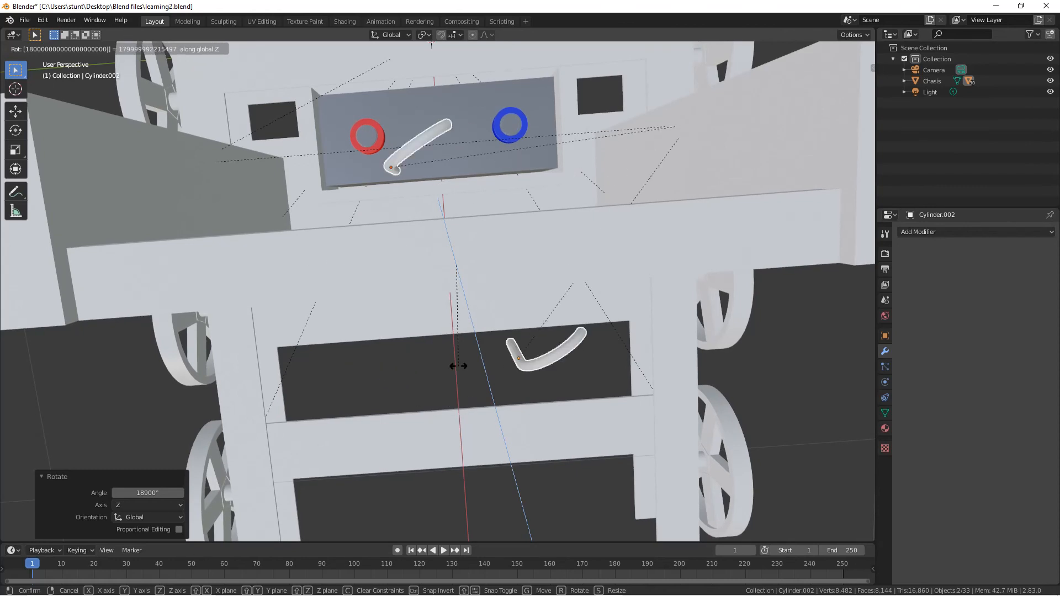
key(Escape)
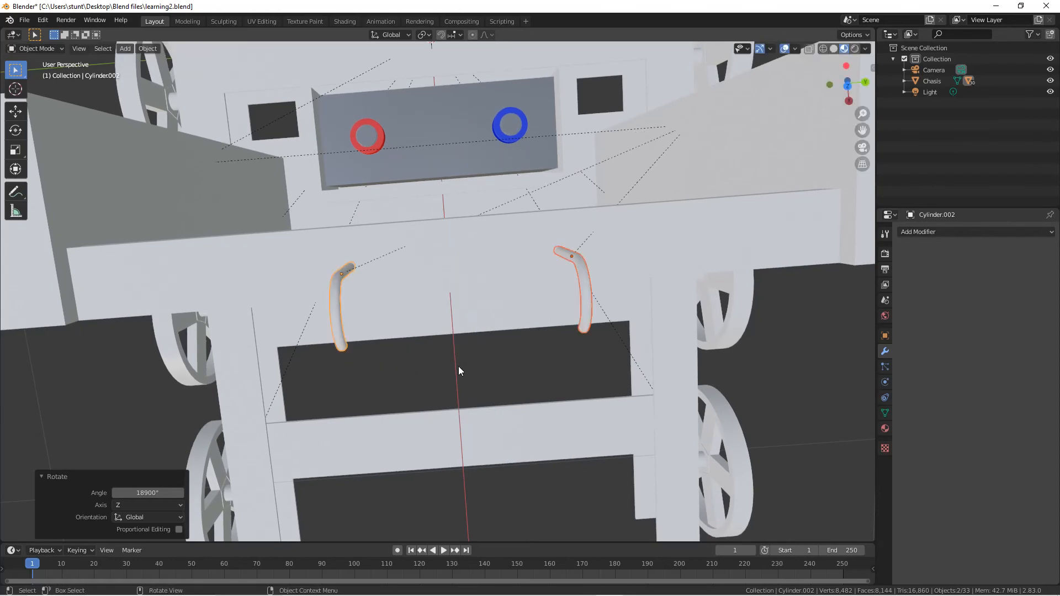
Step: Set the active hook's Z rotation to 180° and deselect the hooks
click(872, 68)
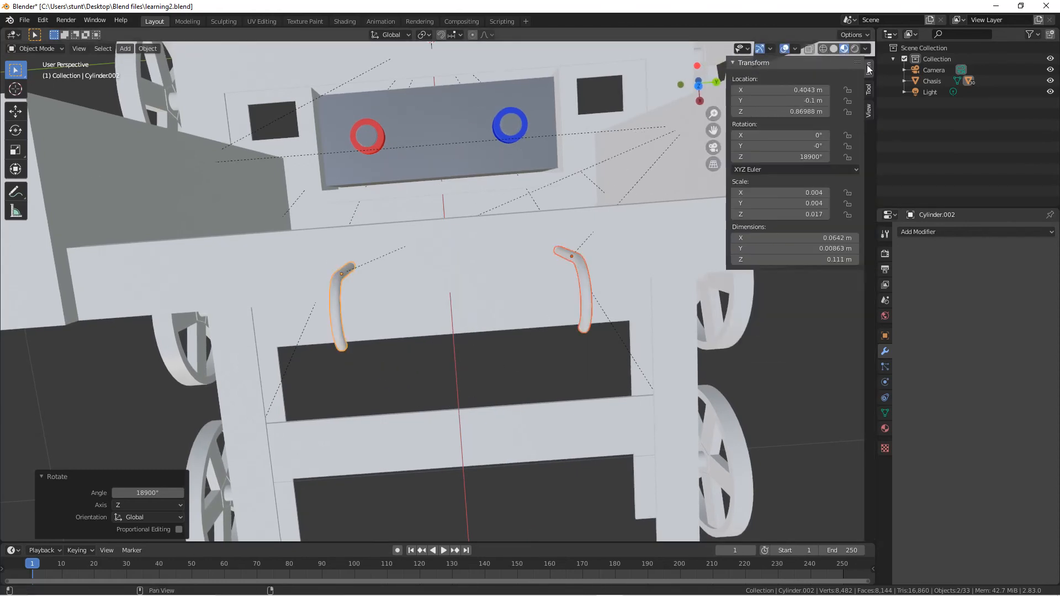
click(796, 157)
text(180)
key(Return)
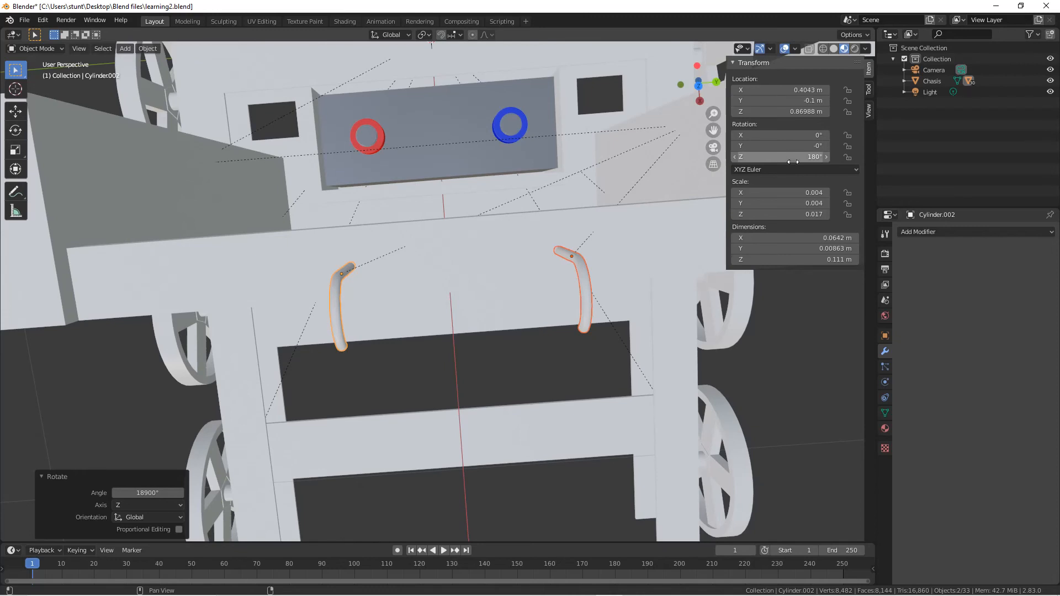
scroll(580, 262, down, 4)
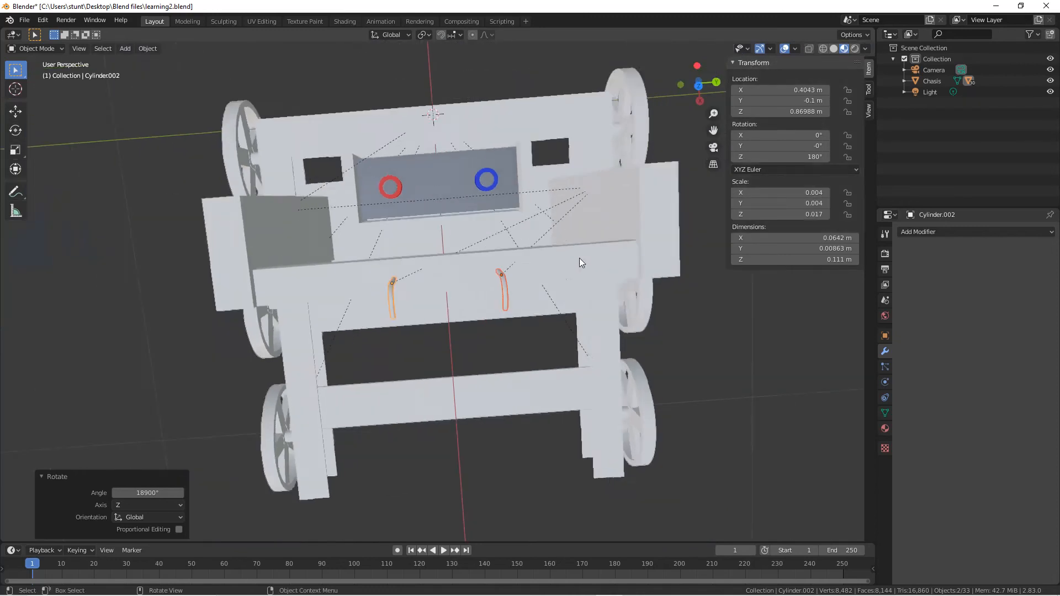
scroll(579, 257, down, 3)
middle_drag(559, 236, 546, 178)
scroll(547, 177, up, 3)
click(475, 206)
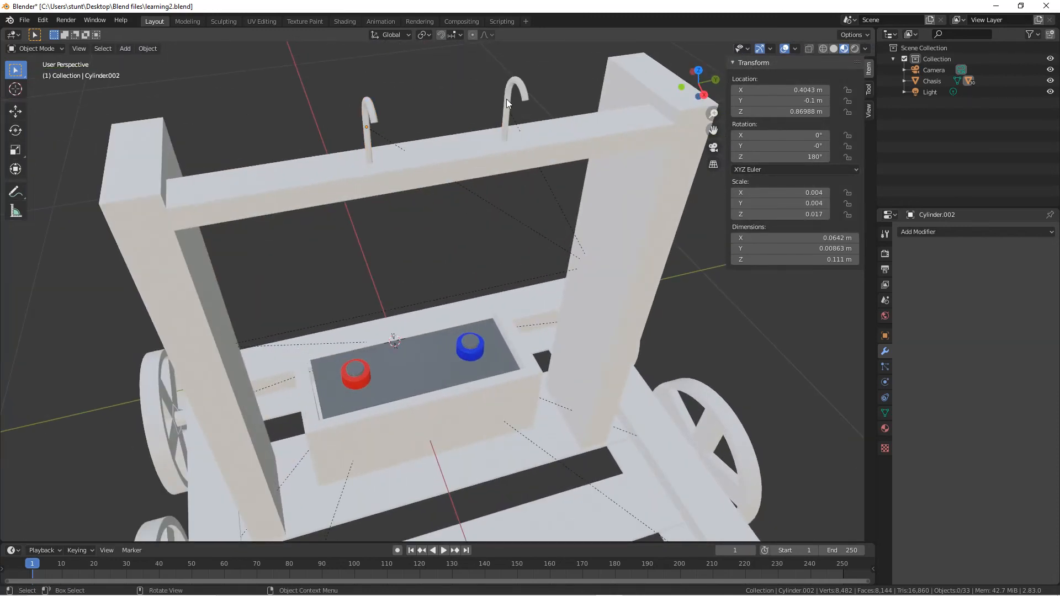
Step: Test lifting the frame along Z with the turned hooks attached, and cancel the move
click(507, 103)
click(437, 100)
middle_drag(425, 119, 388, 161)
click(467, 196)
middle_drag(499, 197, 424, 149)
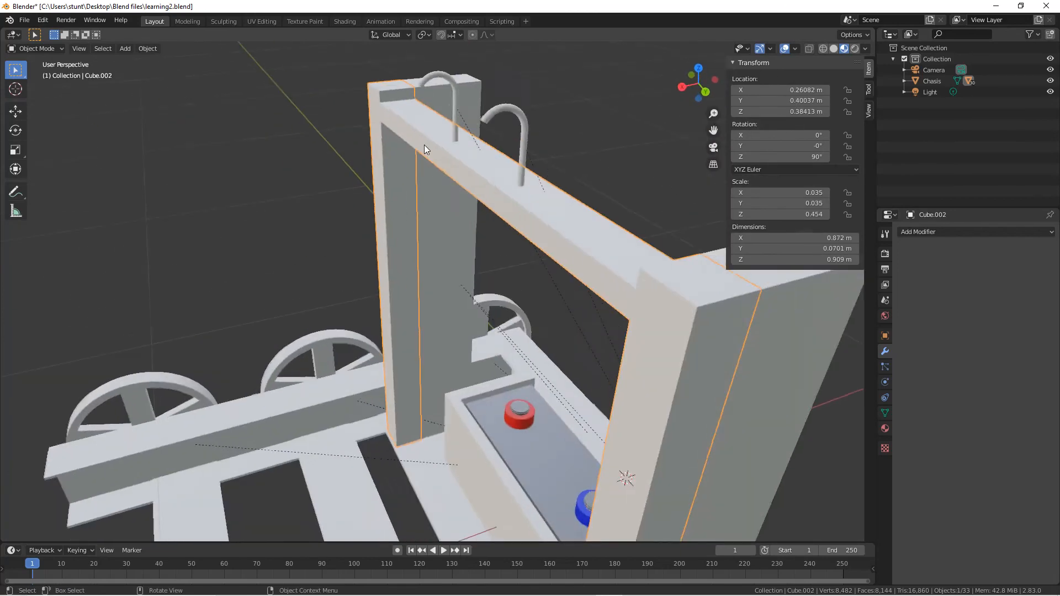
scroll(529, 180, down, 3)
scroll(530, 181, up, 3)
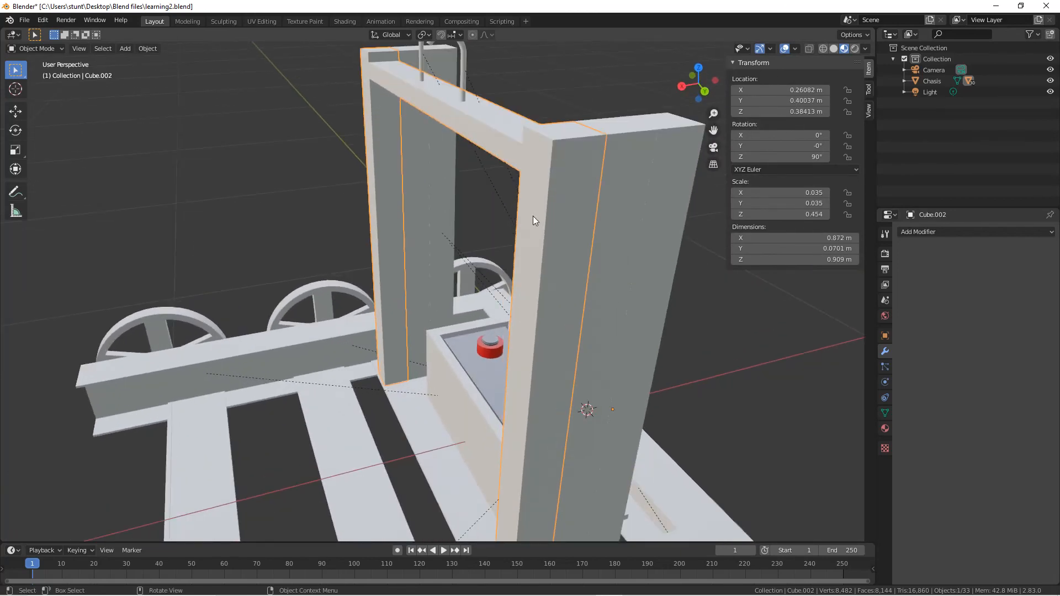
key(g)
key(z)
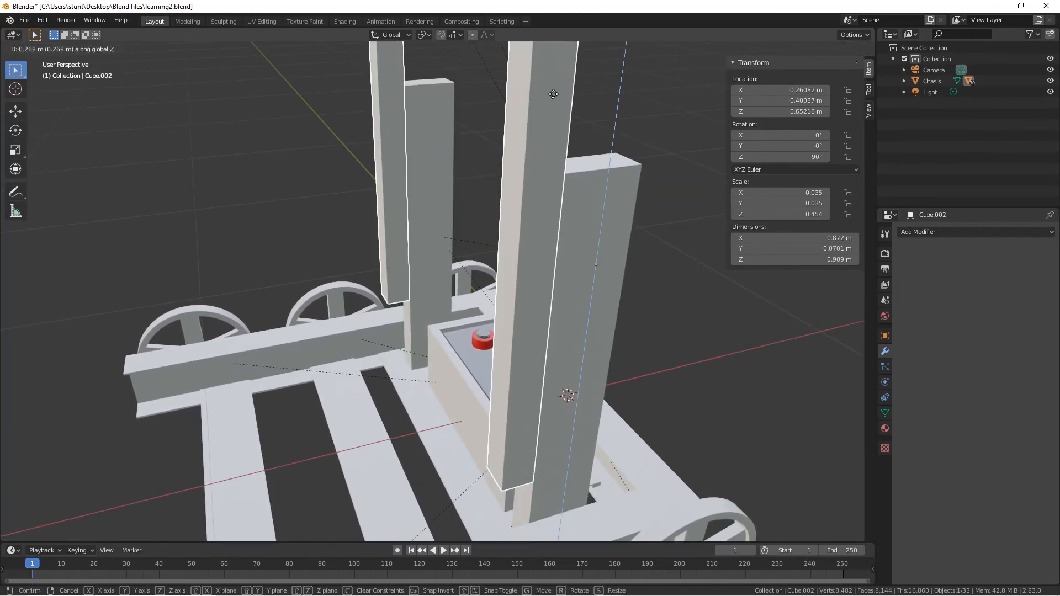
right_click(553, 93)
Step: Try moving the chassis and battery compartment together, and cancel the move
scroll(526, 167, down, 4)
middle_drag(525, 167, 498, 179)
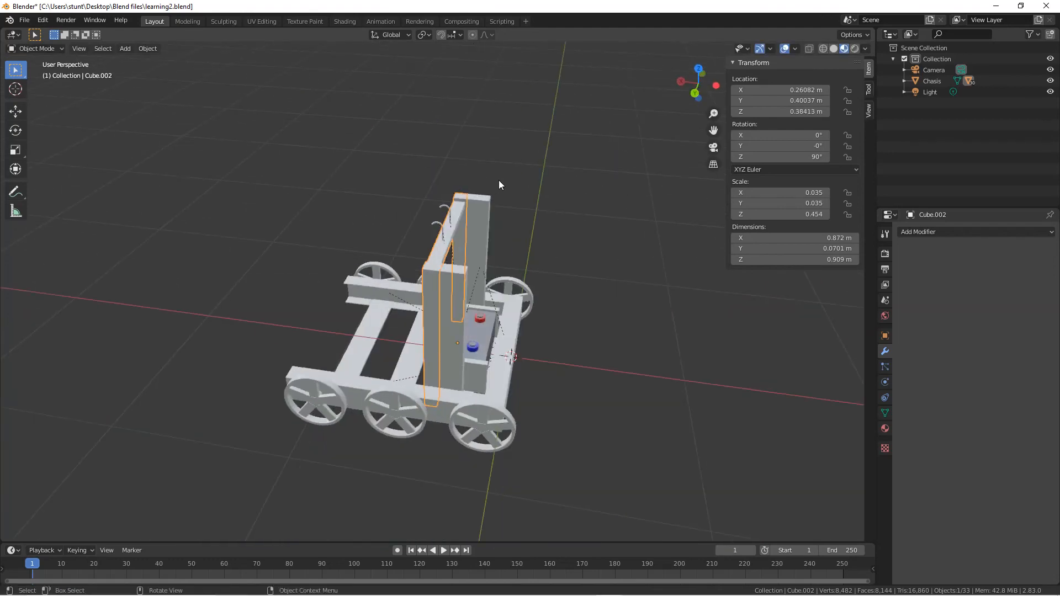
shift+middle_drag(643, 191, 606, 177)
scroll(606, 177, up, 4)
drag(495, 356, 500, 354)
key(g)
right_click(613, 297)
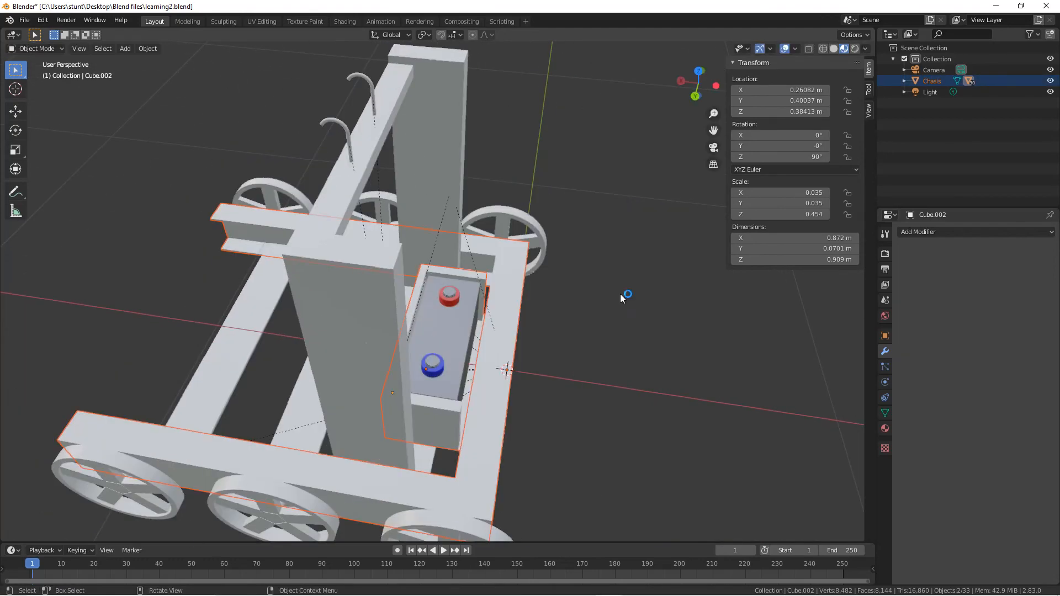
Step: Select the chassis alone and test that all parented parts move with it, cancelling each move
scroll(617, 282, down, 5)
middle_drag(562, 238, 614, 210)
scroll(496, 248, up, 3)
middle_drag(475, 254, 381, 300)
click(465, 347)
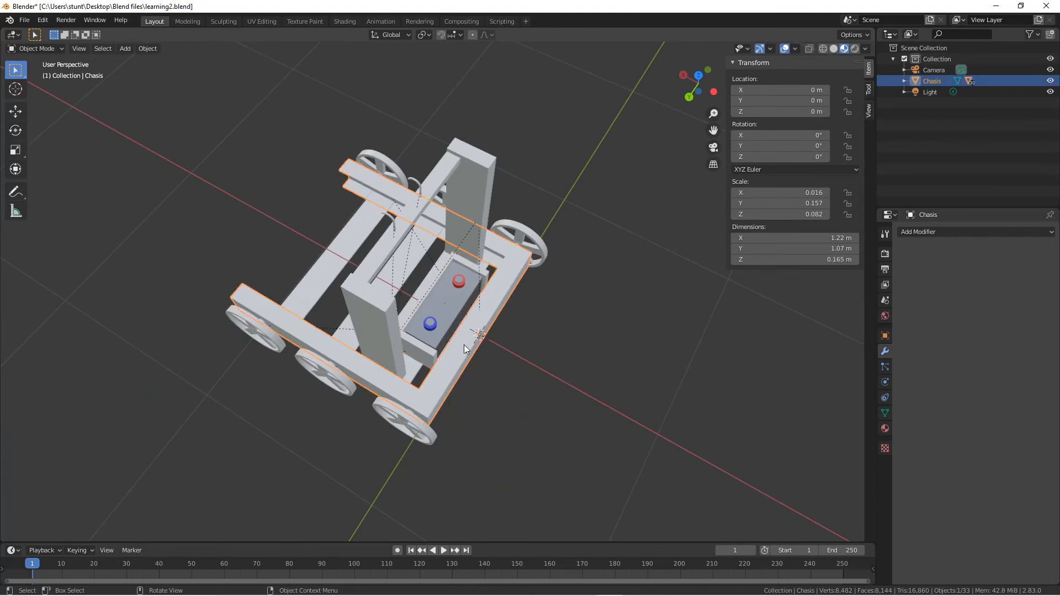
shift+middle_drag(547, 320, 667, 285)
key(g)
right_click(555, 189)
click(611, 262)
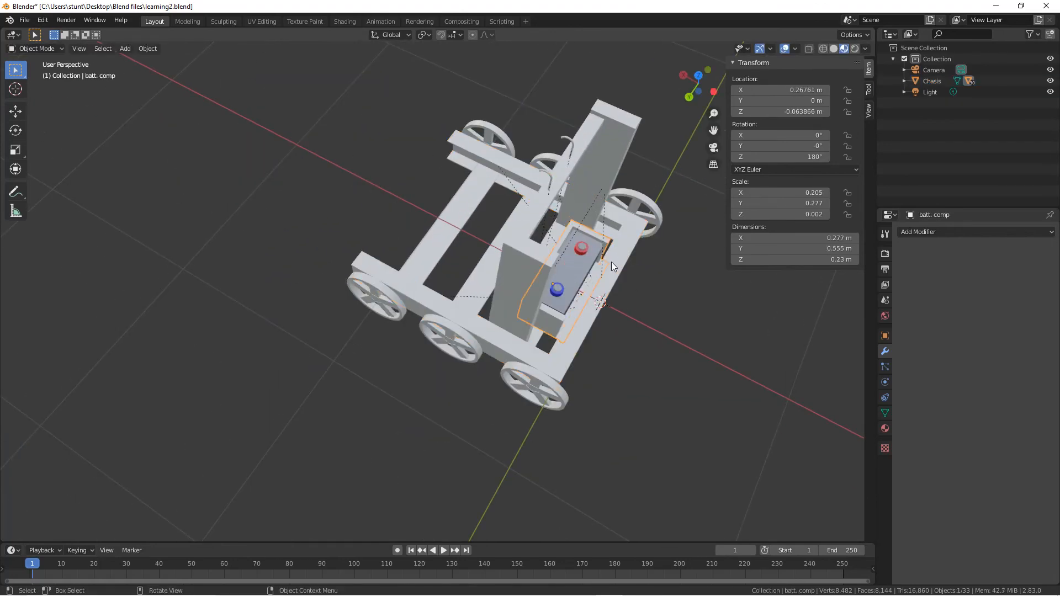
click(613, 260)
key(g)
right_click(445, 286)
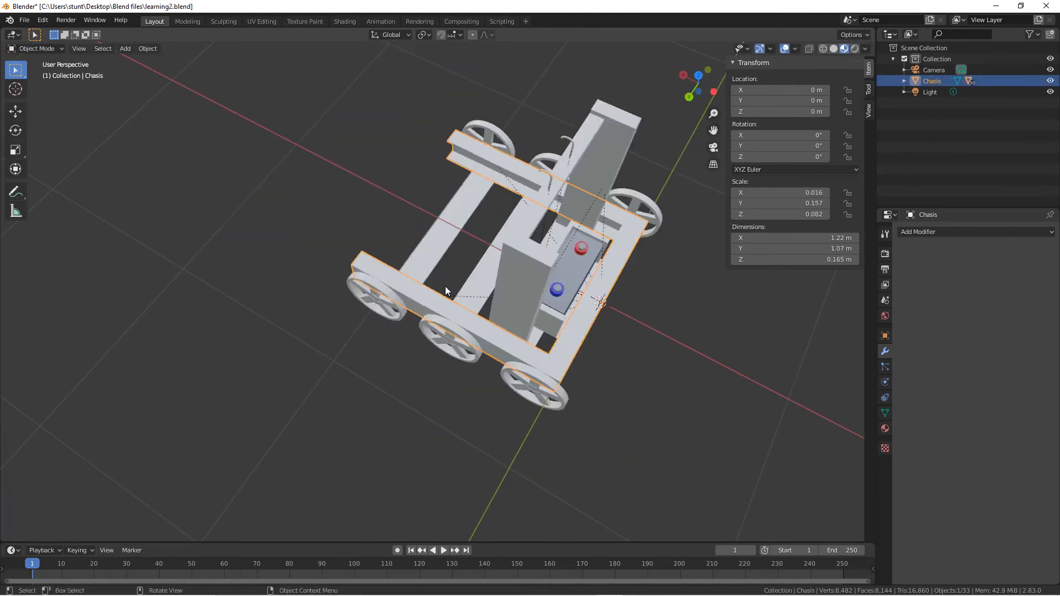
Step: Shift both hooks along the X axis on the cross piece to an X location of about 0.419 m
middle_drag(445, 286, 506, 287)
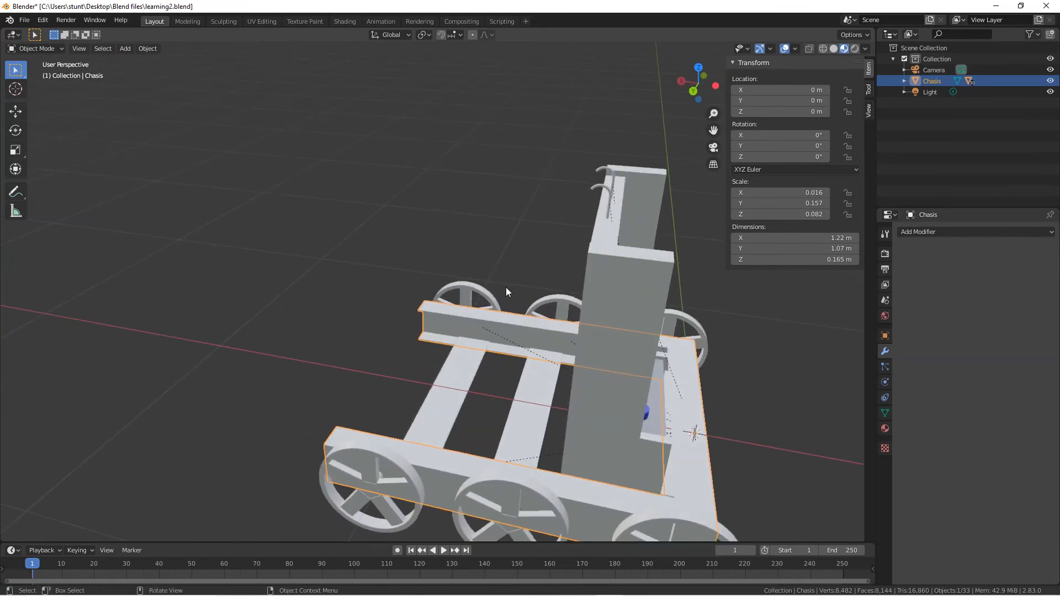
click(614, 175)
key(g)
key(x)
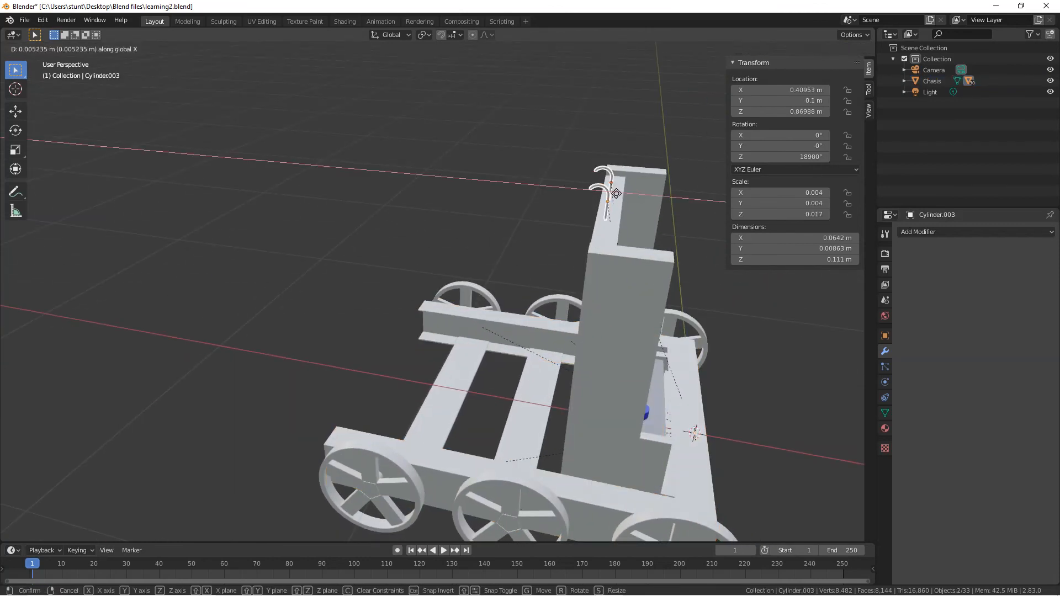
click(582, 188)
middle_drag(465, 222, 529, 110)
scroll(527, 272, down, 3)
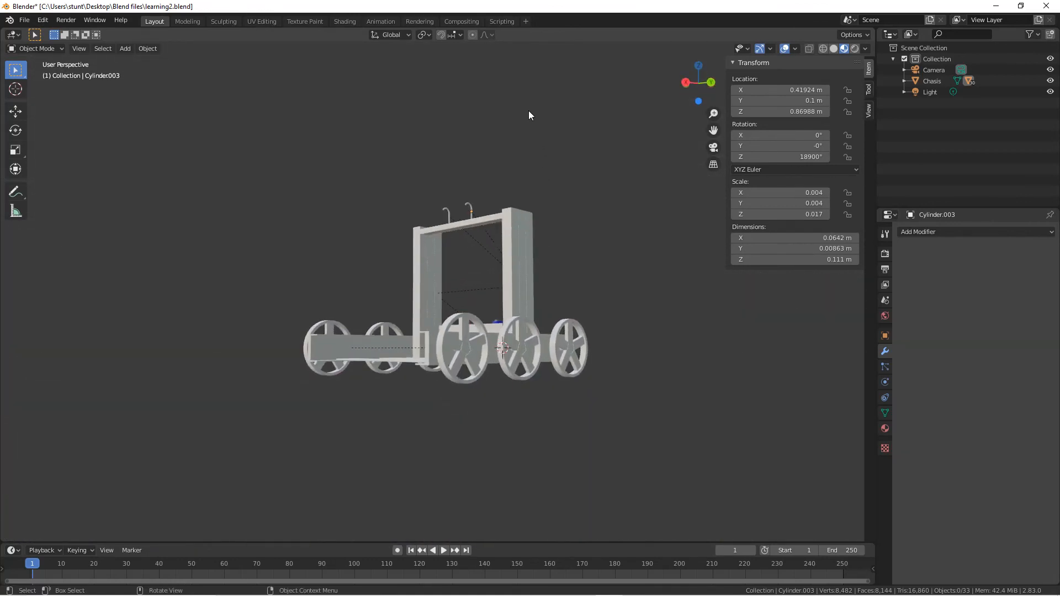